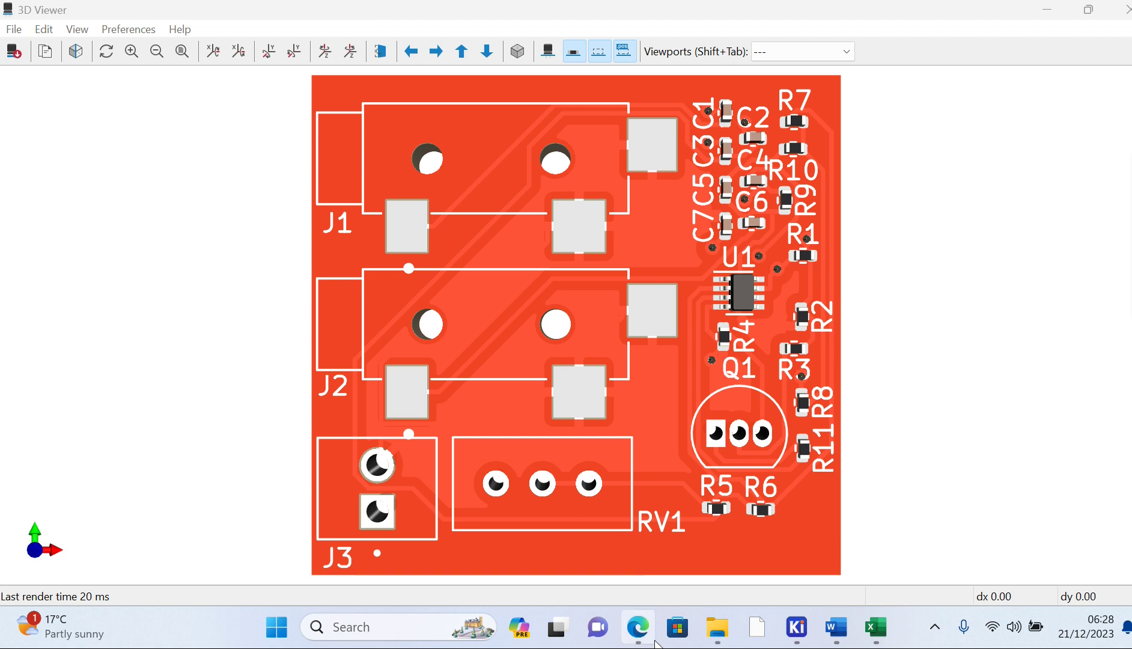
left_click(638, 627)
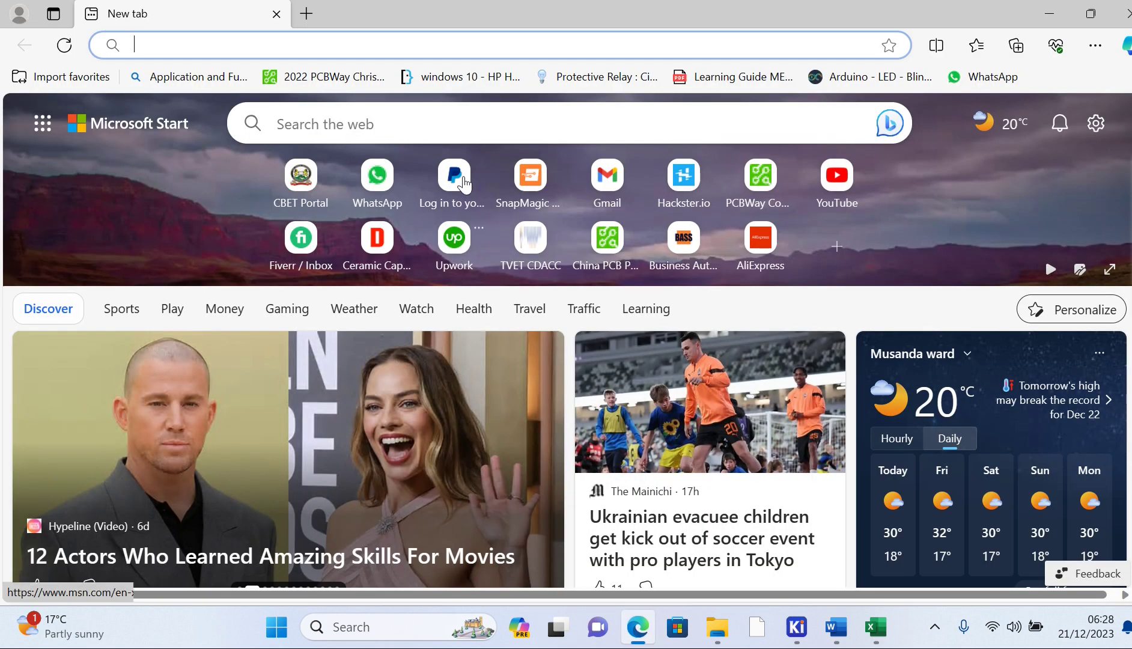
left_click(537, 191)
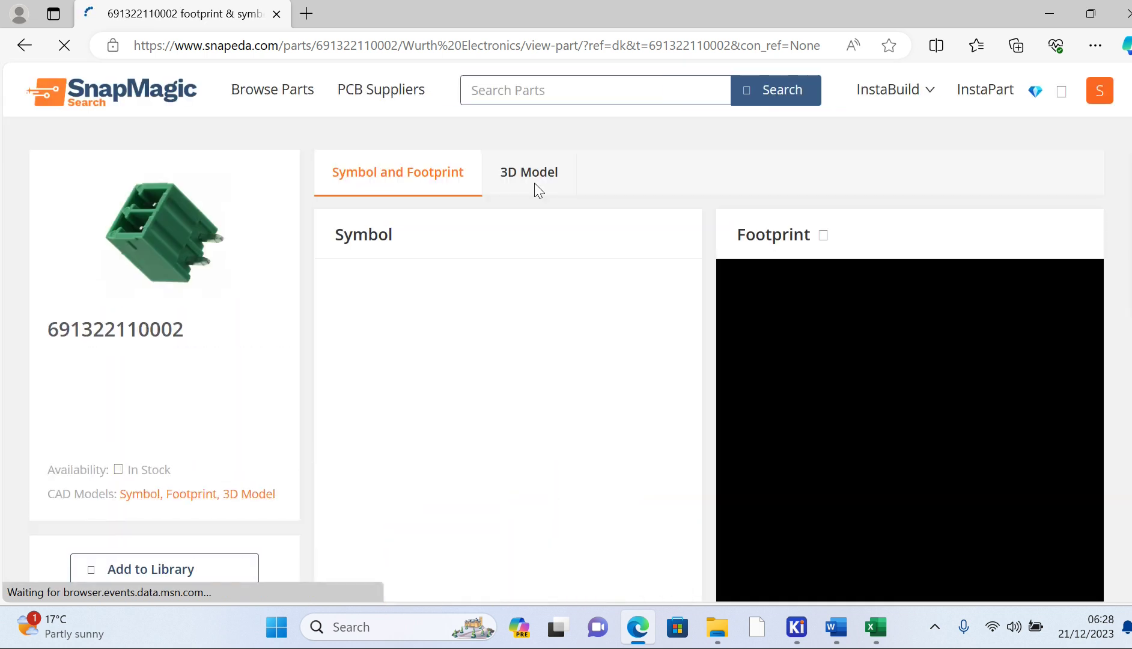
left_click(534, 183)
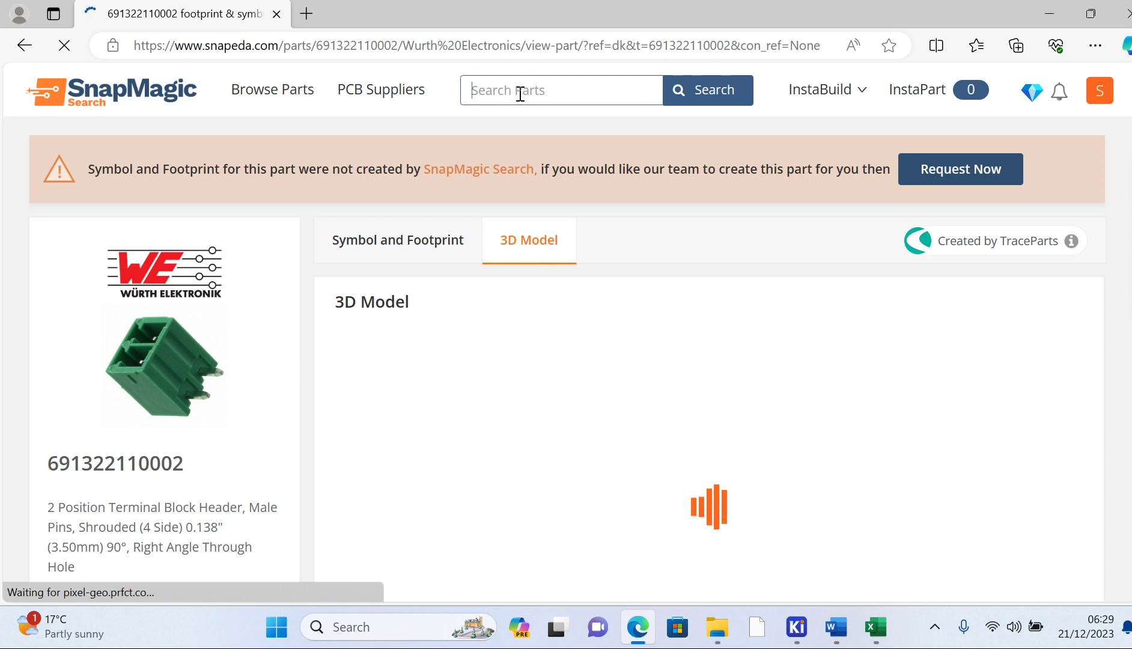
- Rotate the terminal block's 3D model to examine its housing and pins from several sides
scroll(475, 327, "down", 1)
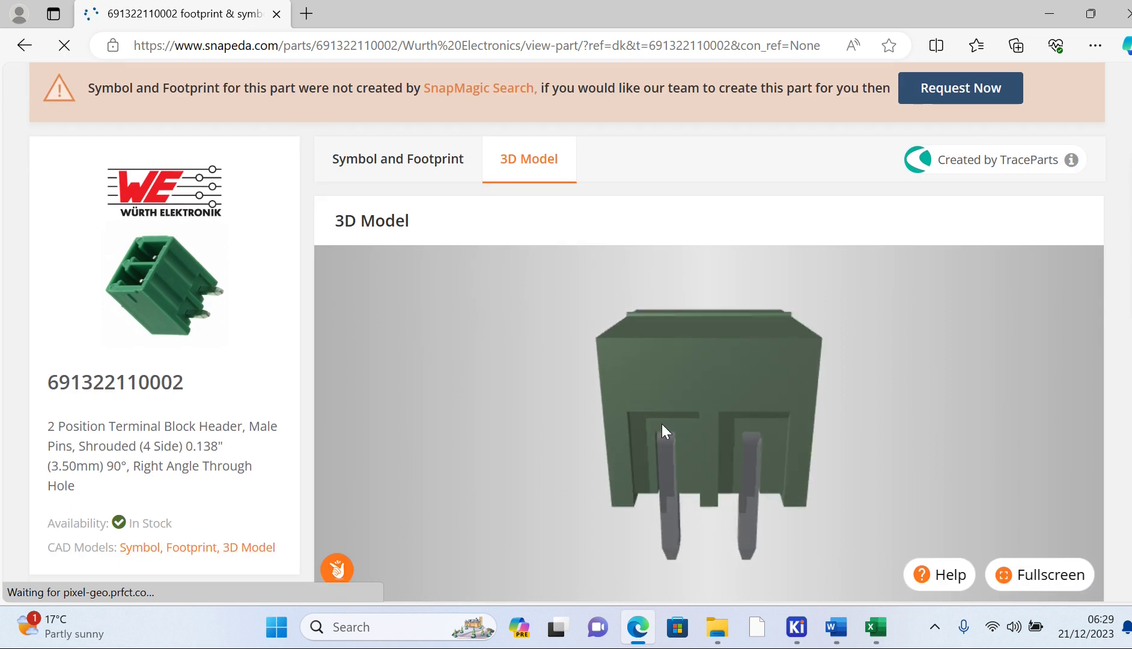
left_click_drag(742, 404, 756, 544)
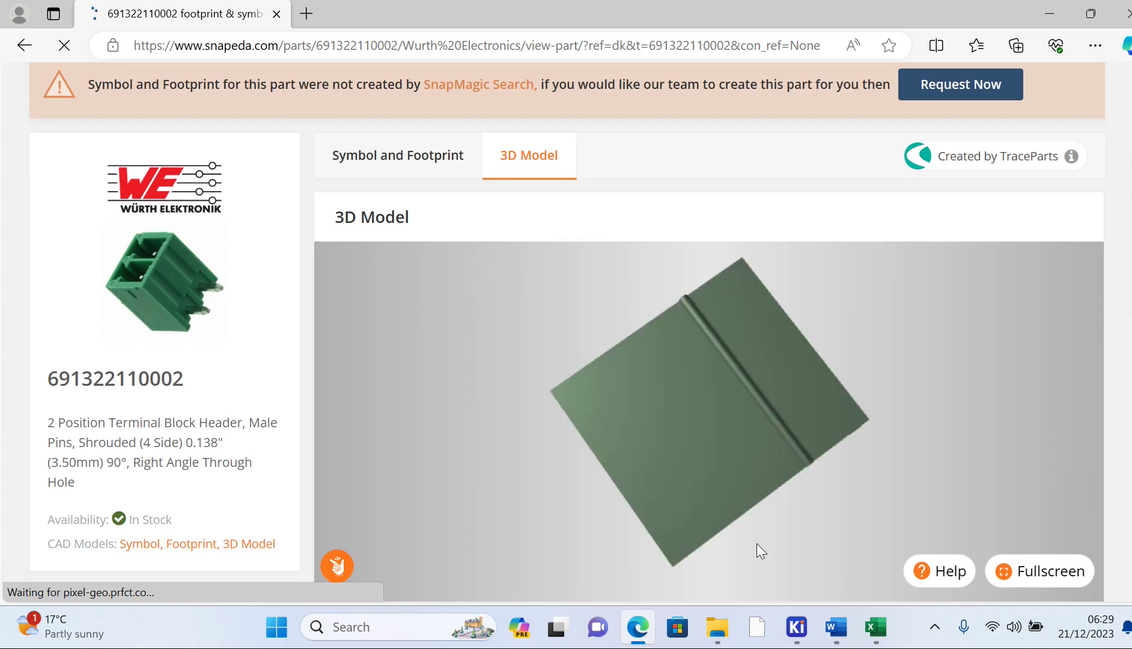
left_click_drag(756, 543, 664, 501)
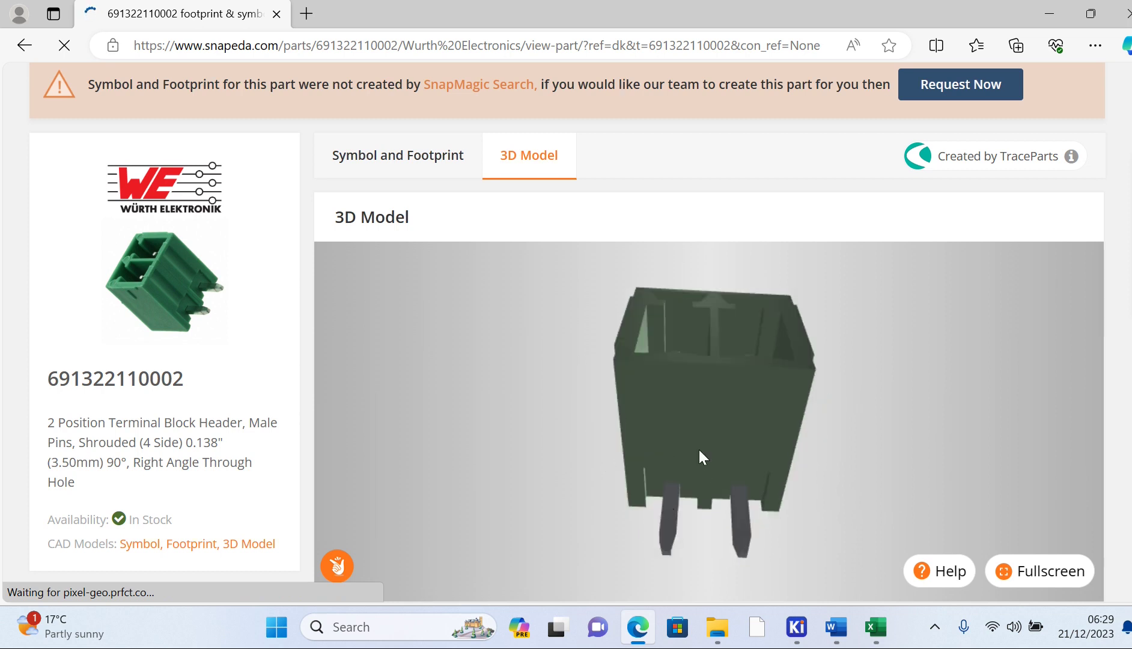
left_click_drag(699, 449, 713, 409)
left_click_drag(734, 507, 518, 361)
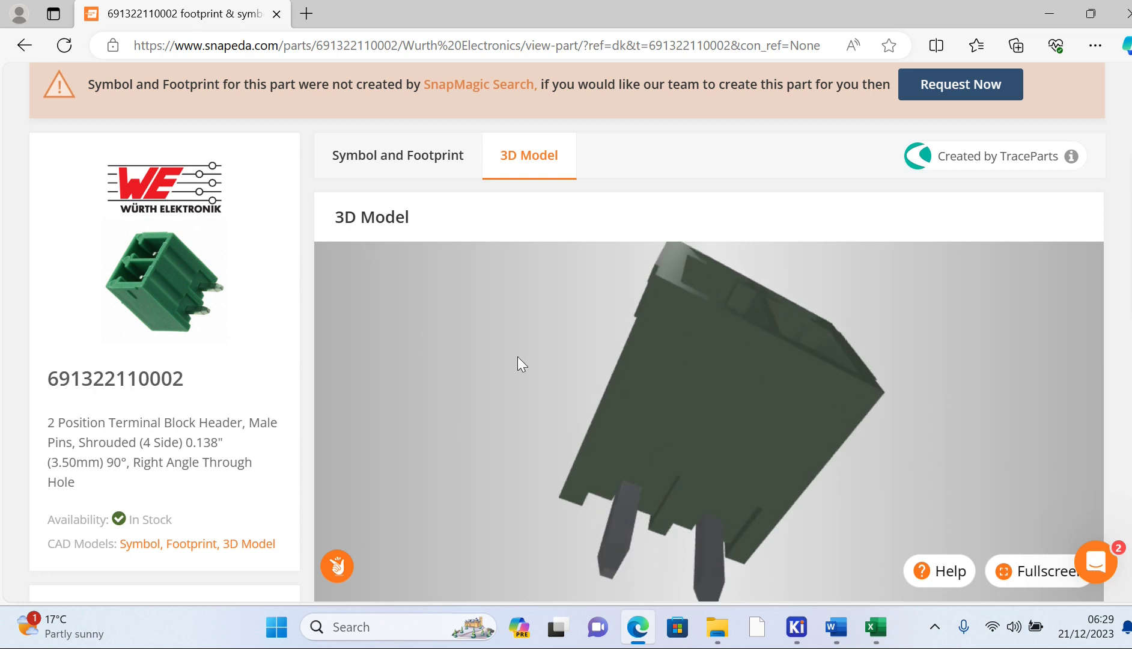
left_click(394, 157)
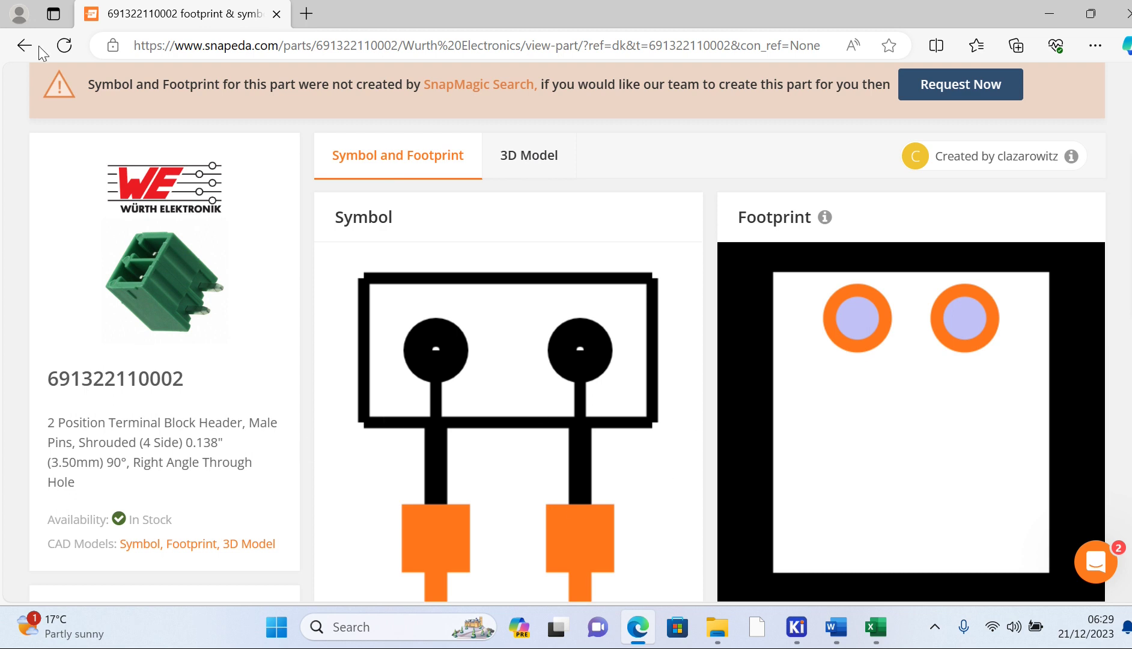
scroll(338, 87, "down", 2)
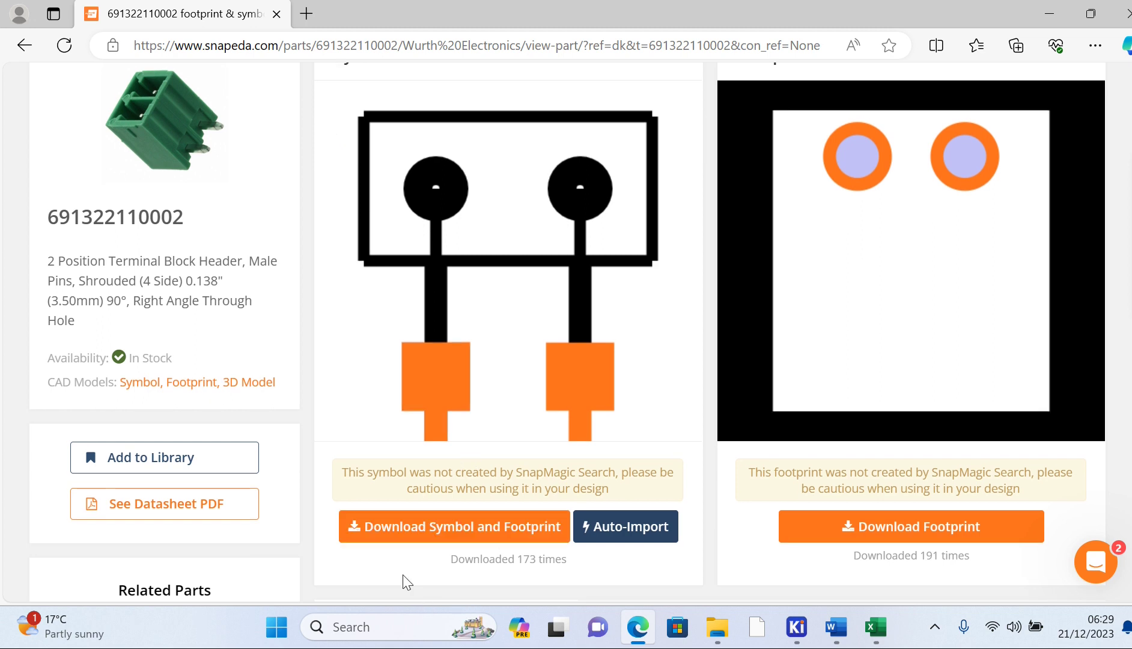
left_click(492, 540)
scroll(558, 490, "down", 4)
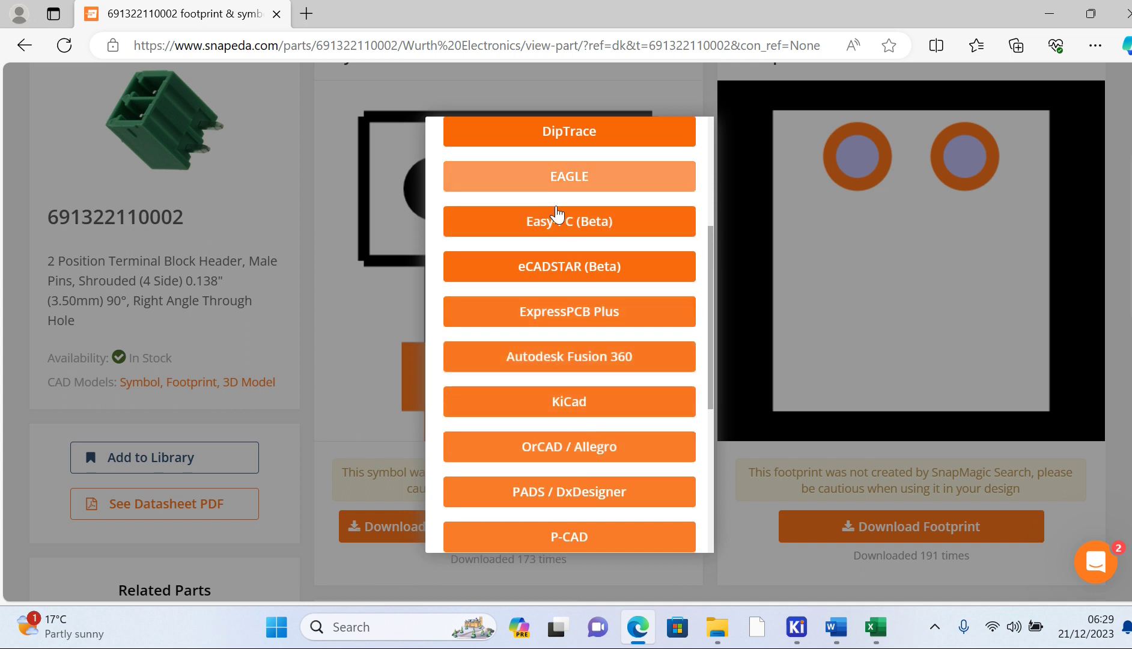
left_click(593, 404)
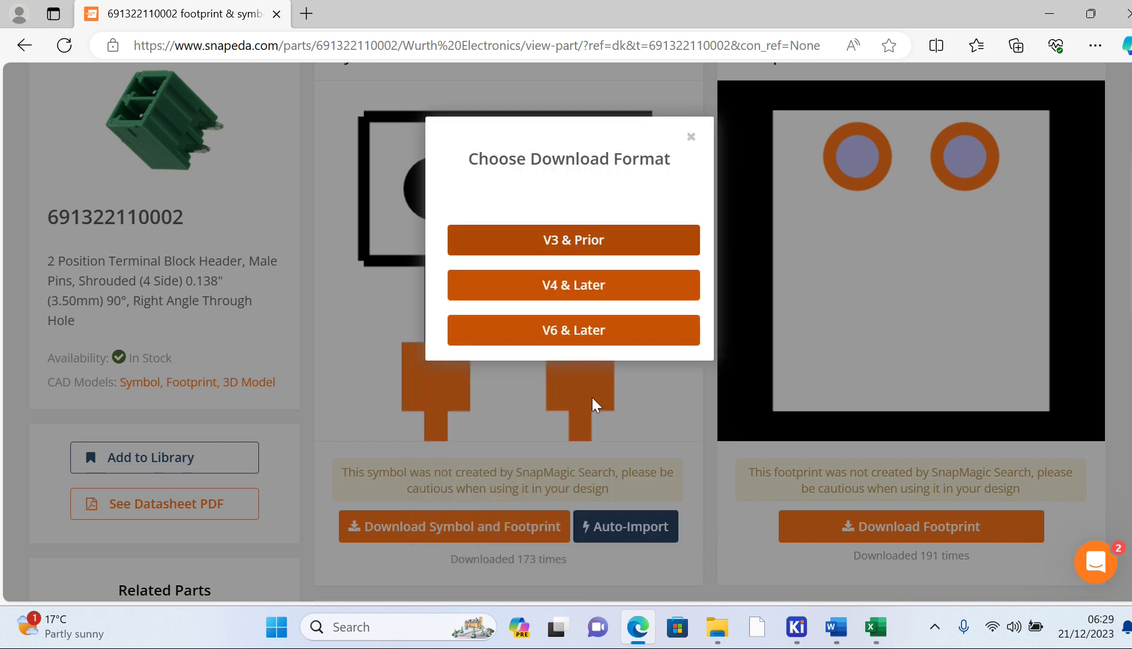
left_click(592, 339)
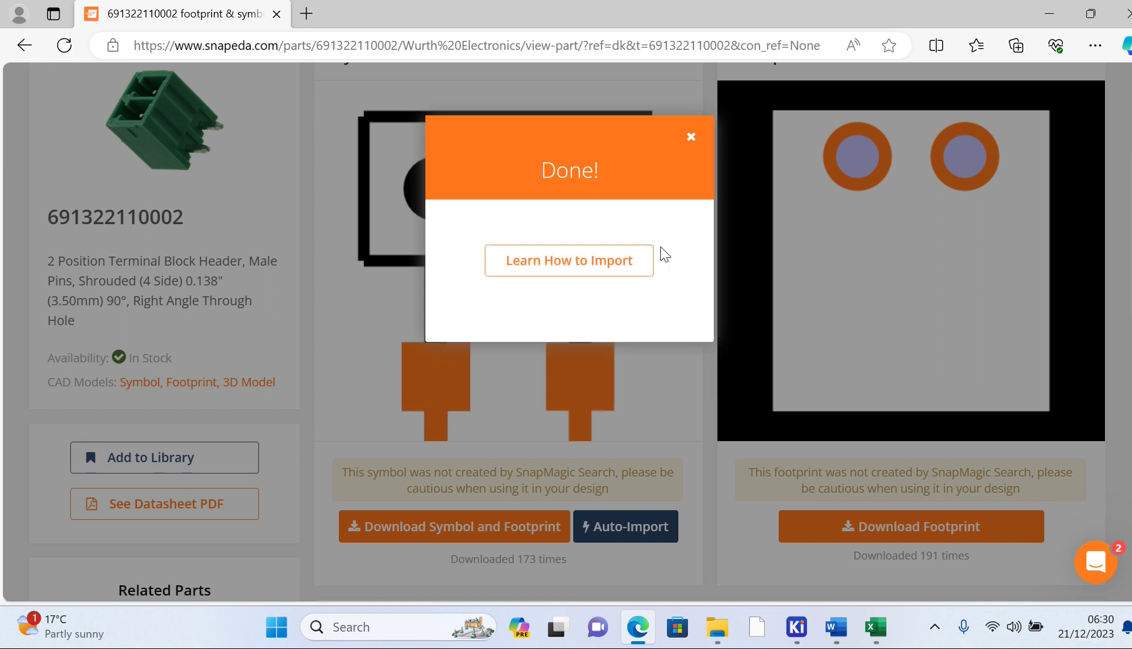
scroll(290, 125, "up", 4)
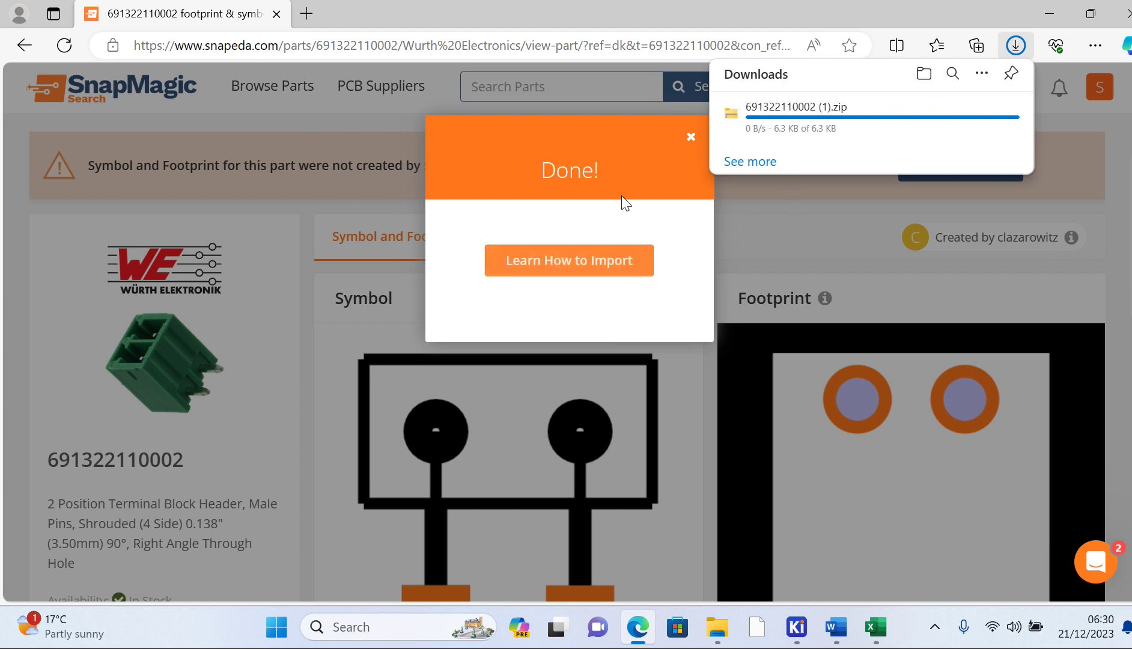
left_click(690, 137)
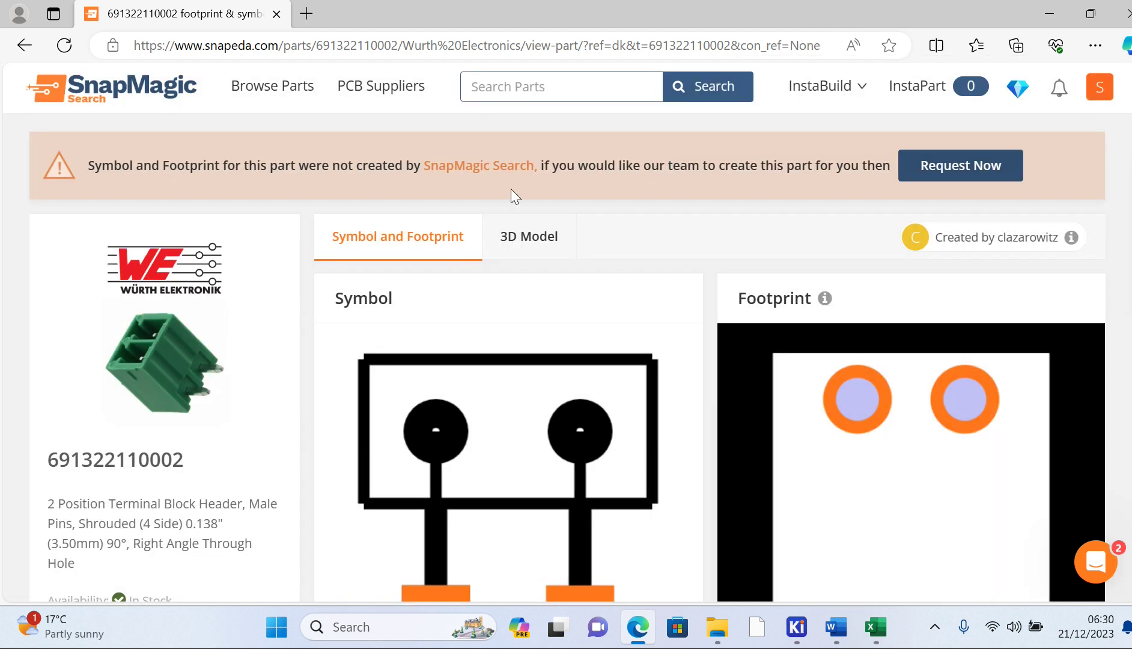
- Return to the part's 3D model and try to download it in STEP AP242 (TraceParts) format
left_click(547, 243)
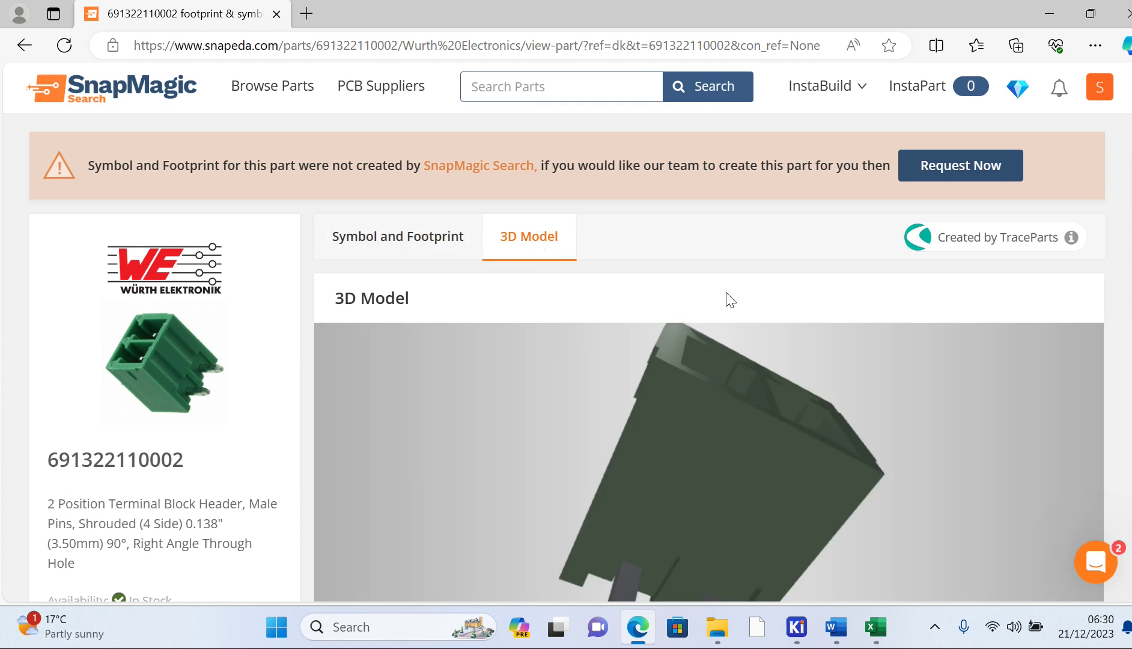
scroll(737, 247, "down", 4)
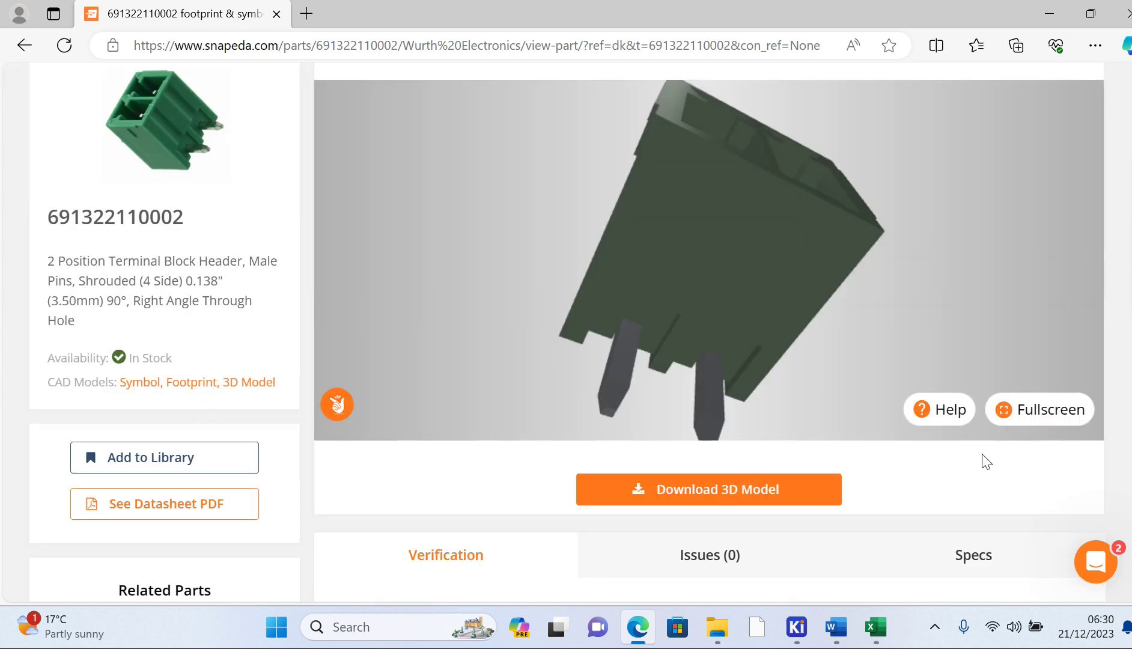
left_click(758, 499)
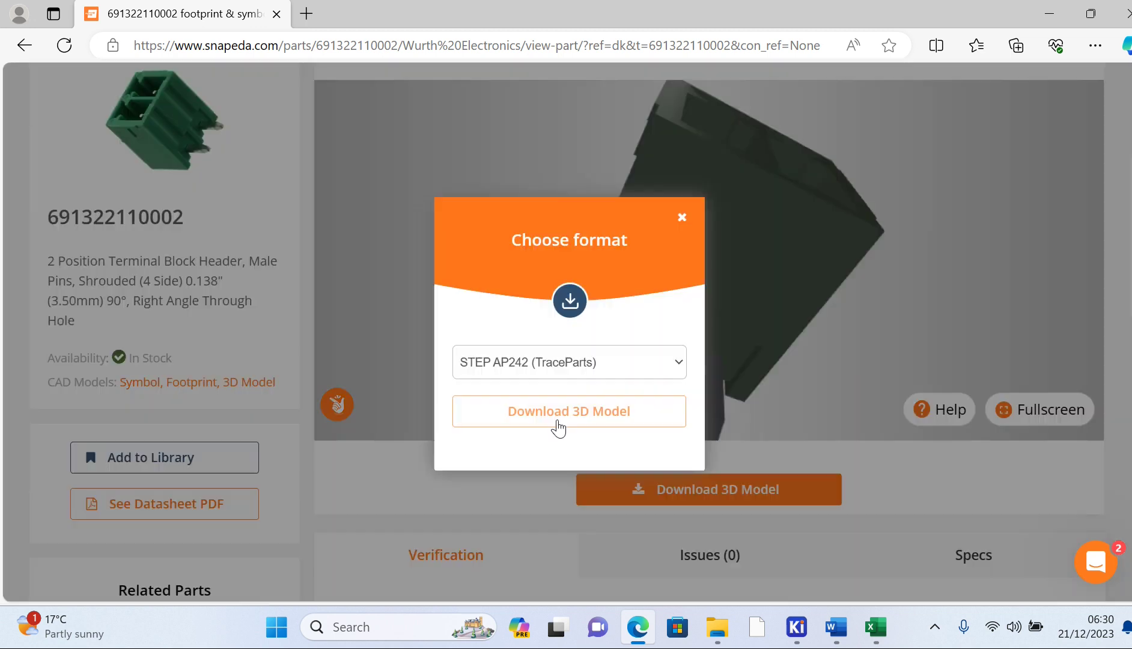
left_click_drag(564, 422, 566, 422)
left_click(567, 420)
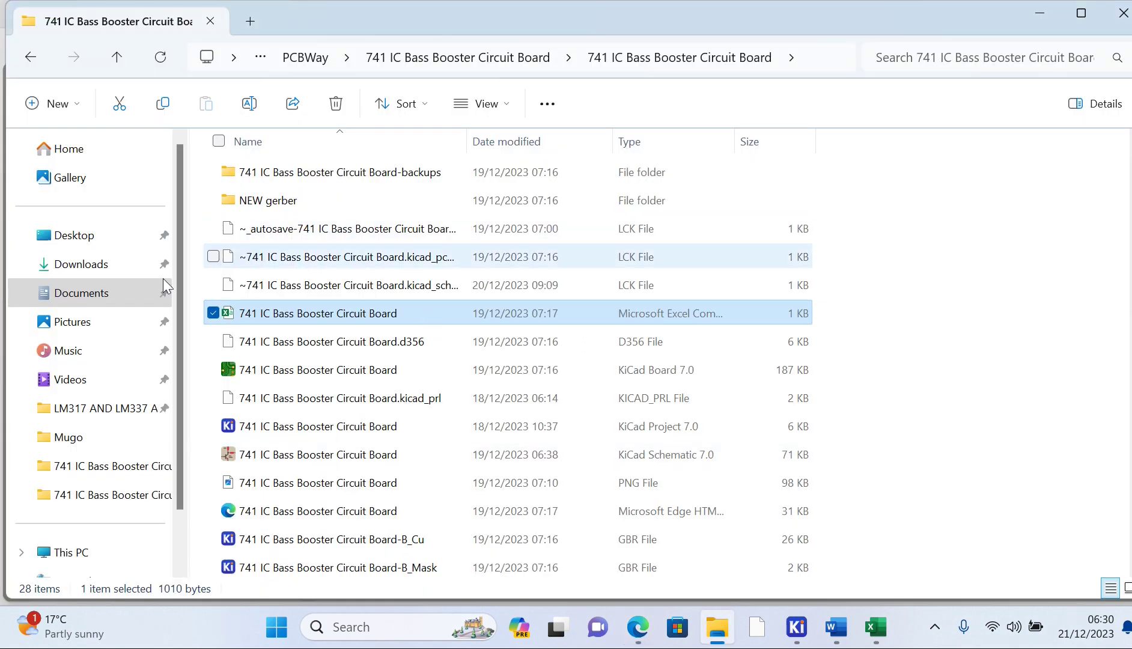
left_click(94, 277)
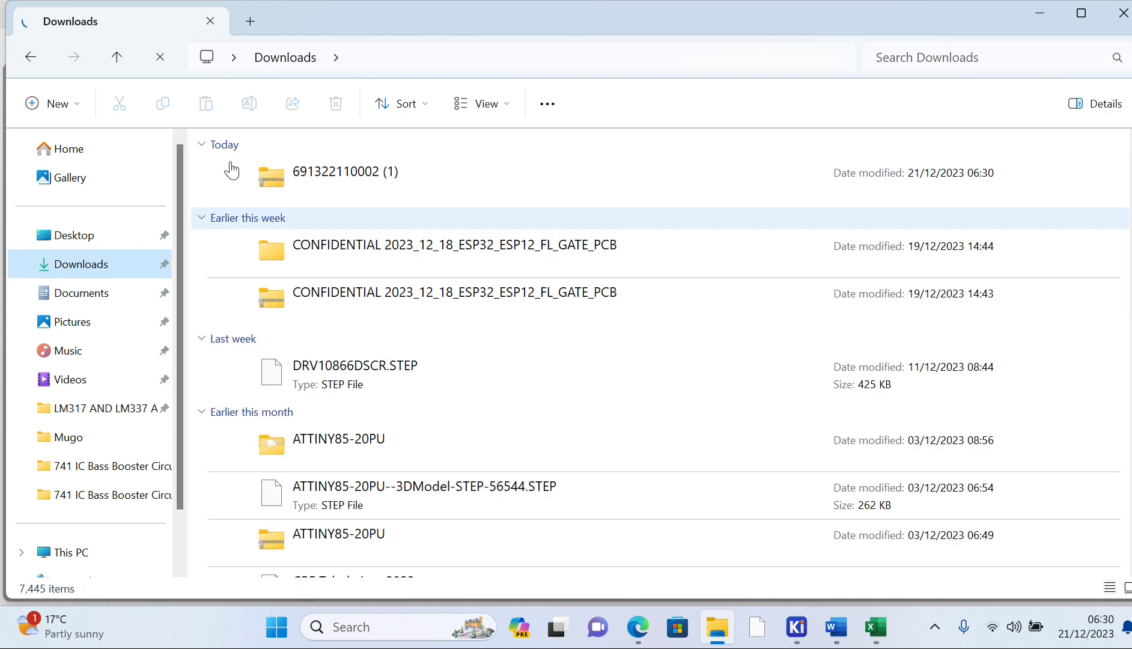
left_click(214, 180)
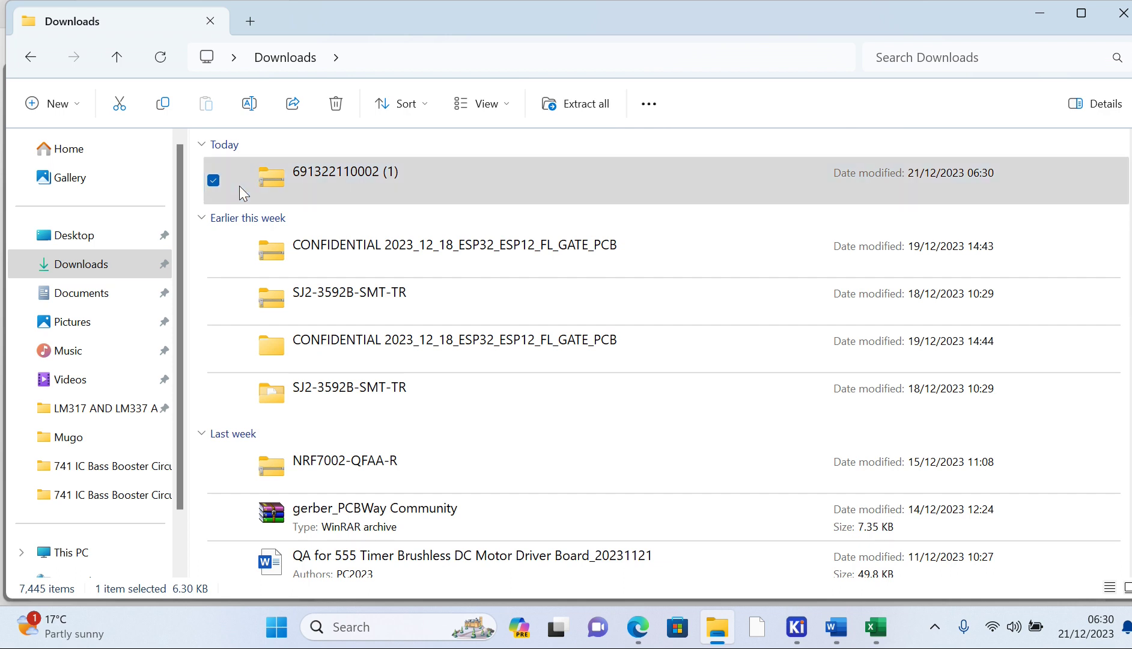
right_click(238, 186)
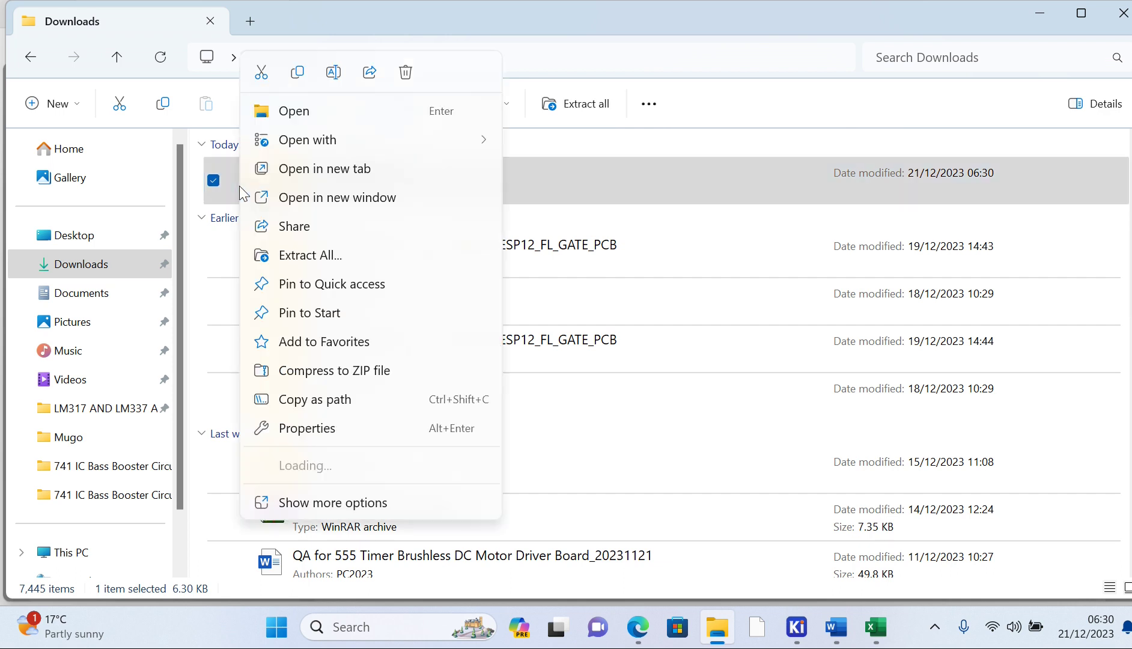
left_click(319, 508)
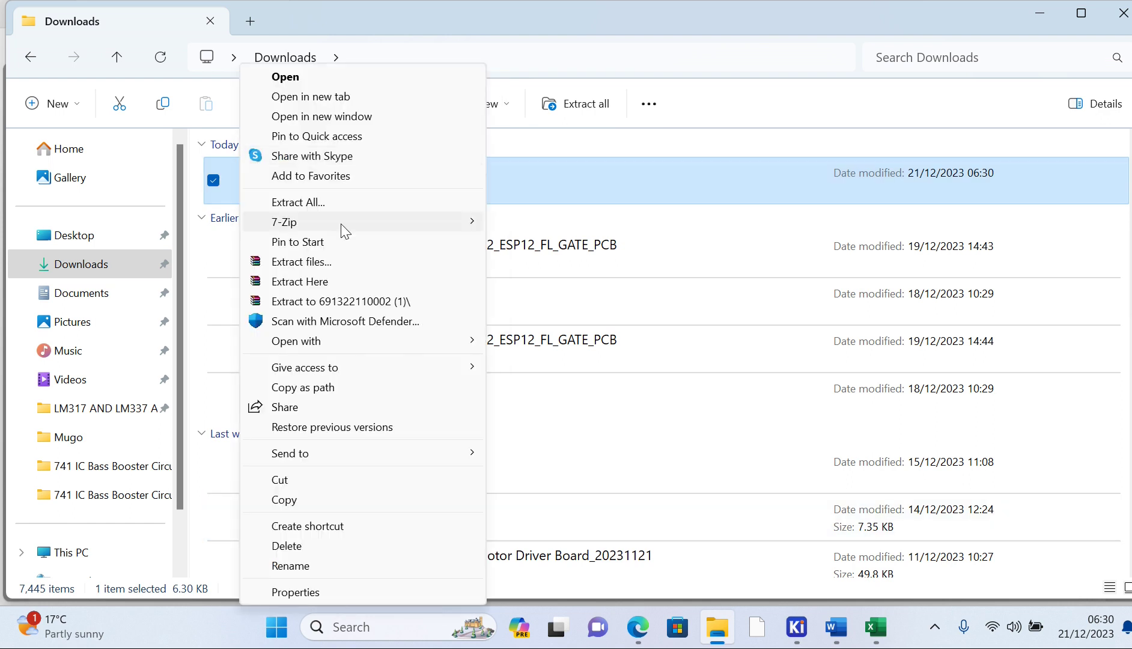
left_click(362, 303)
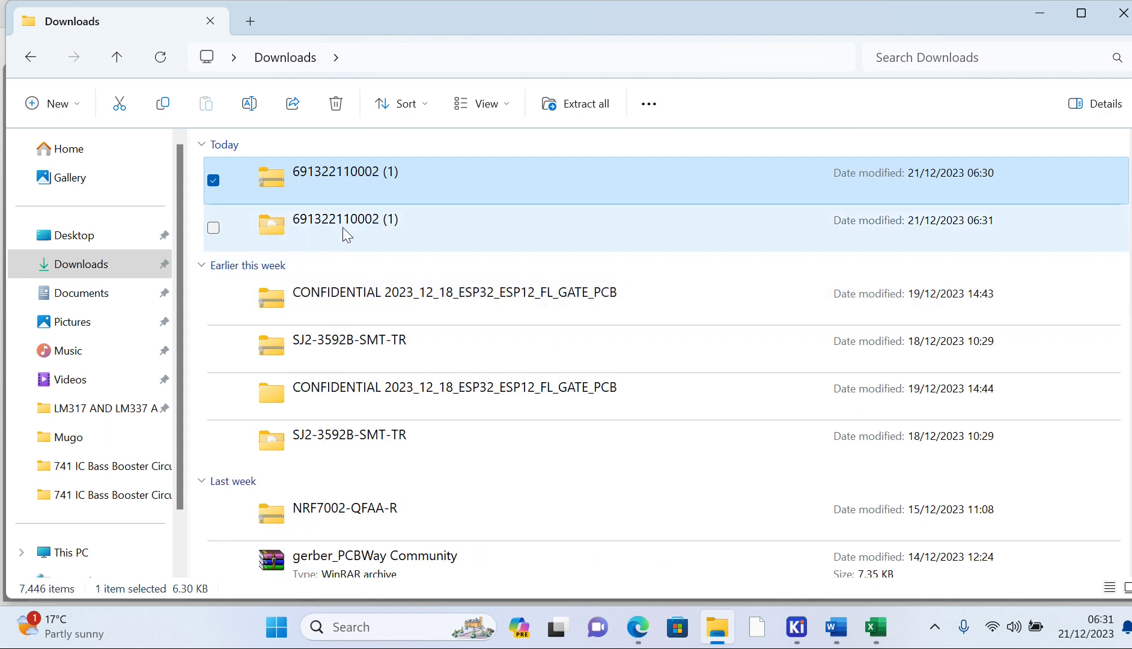
double_click(343, 228)
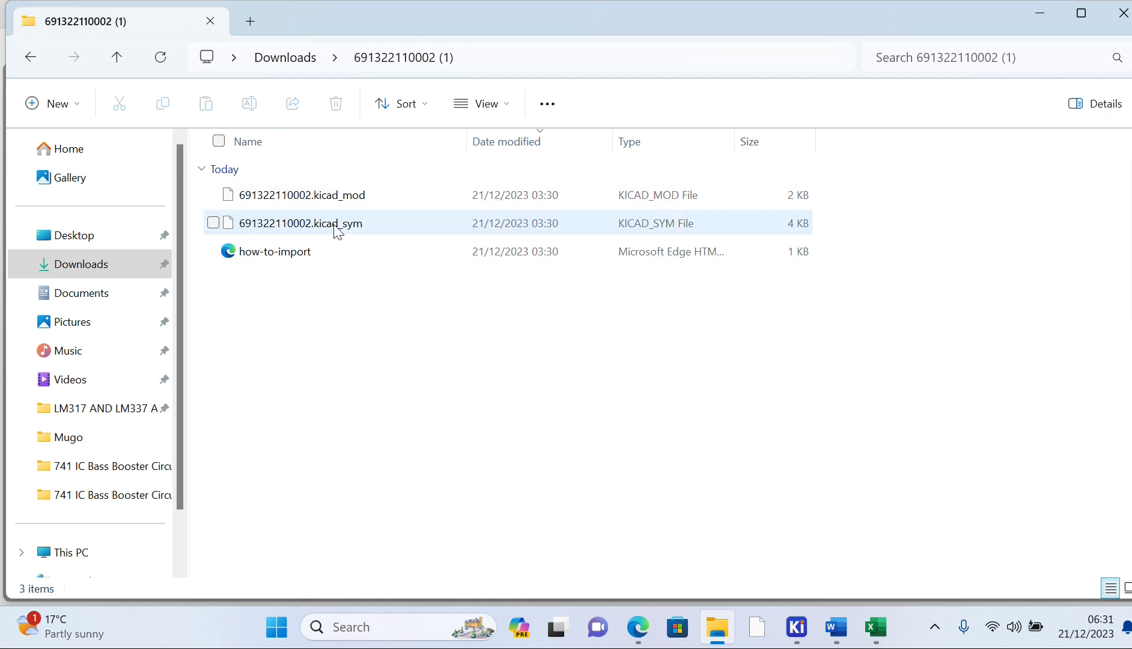
left_click(31, 60)
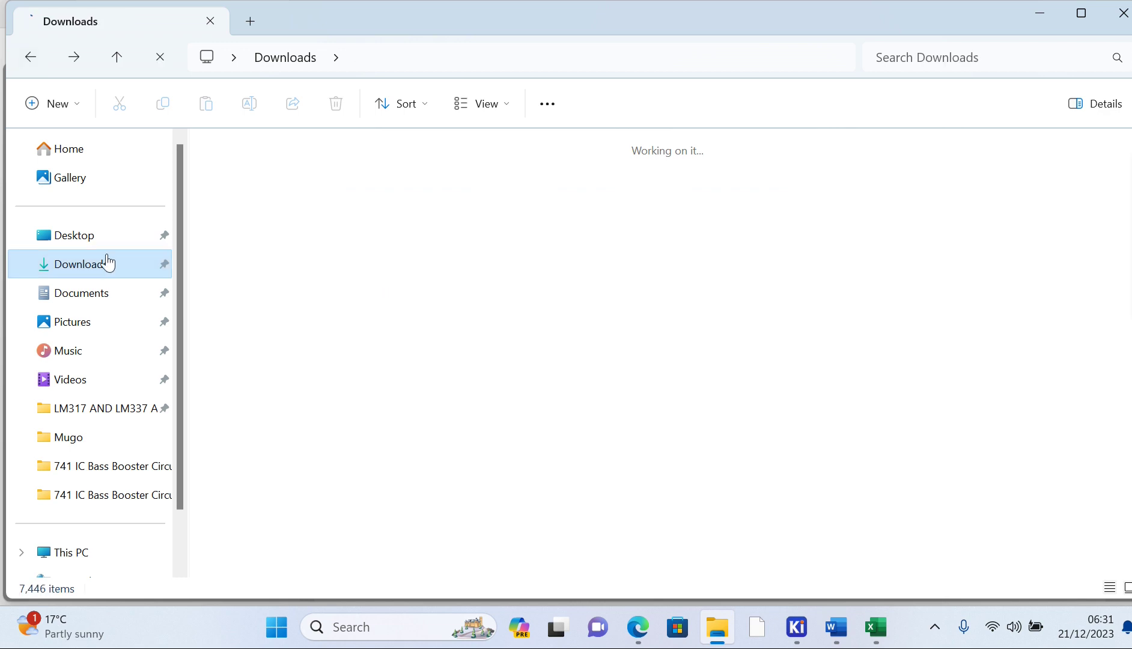
- Look through the Downloads folder in File Explorer for the terminal block's 3D model file
left_click(638, 630)
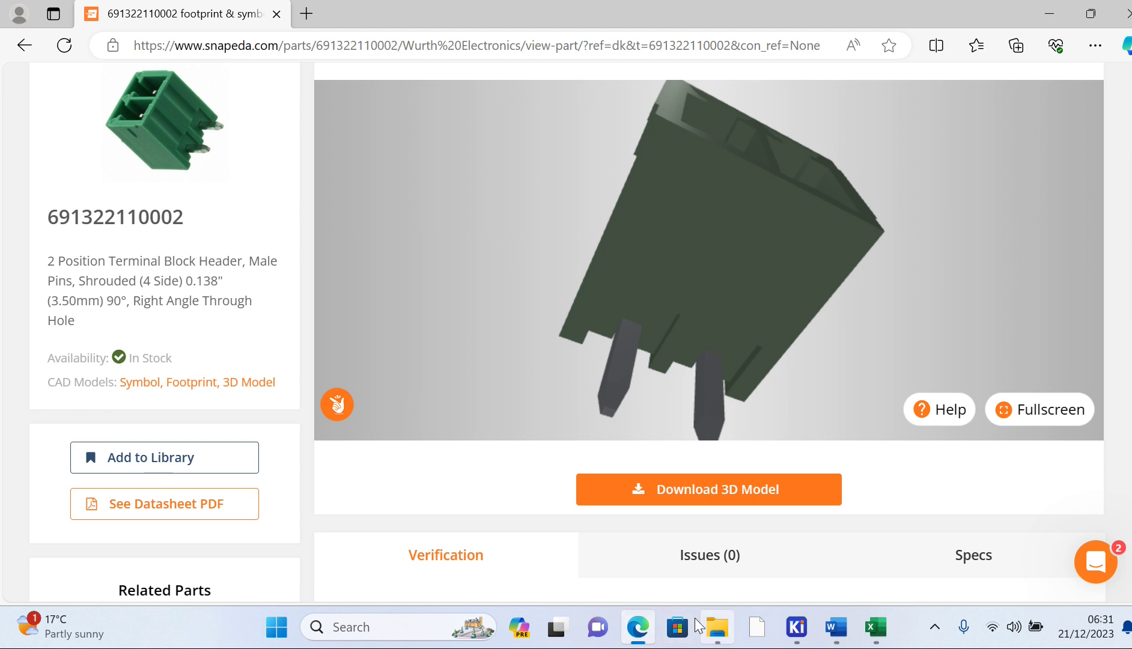
left_click(711, 629)
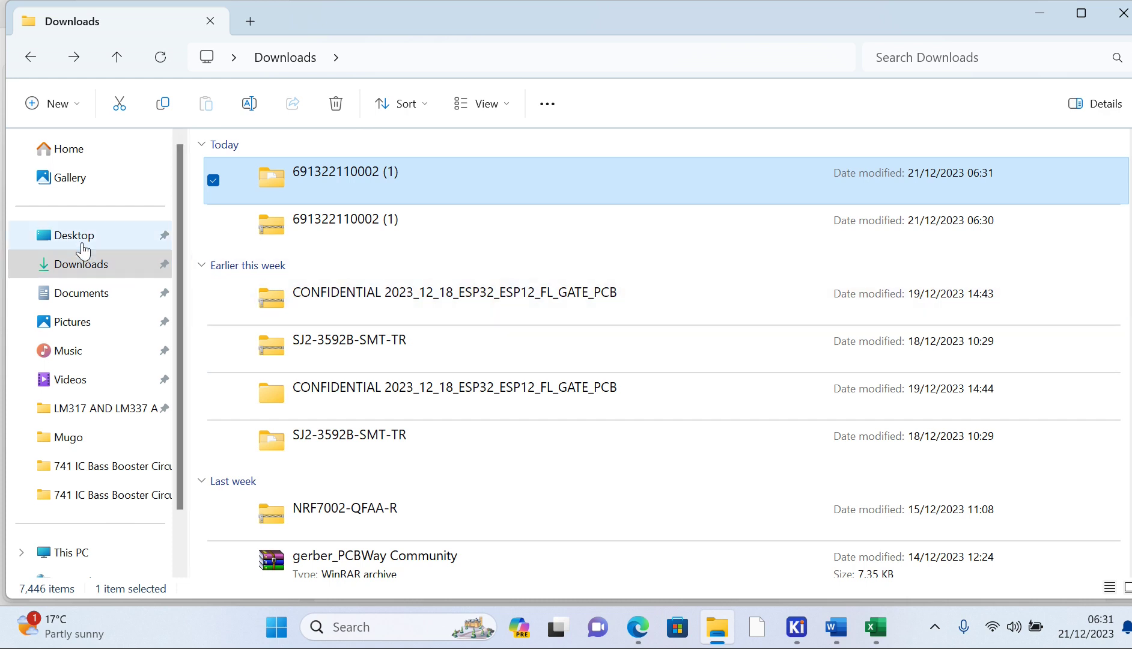
left_click(84, 266)
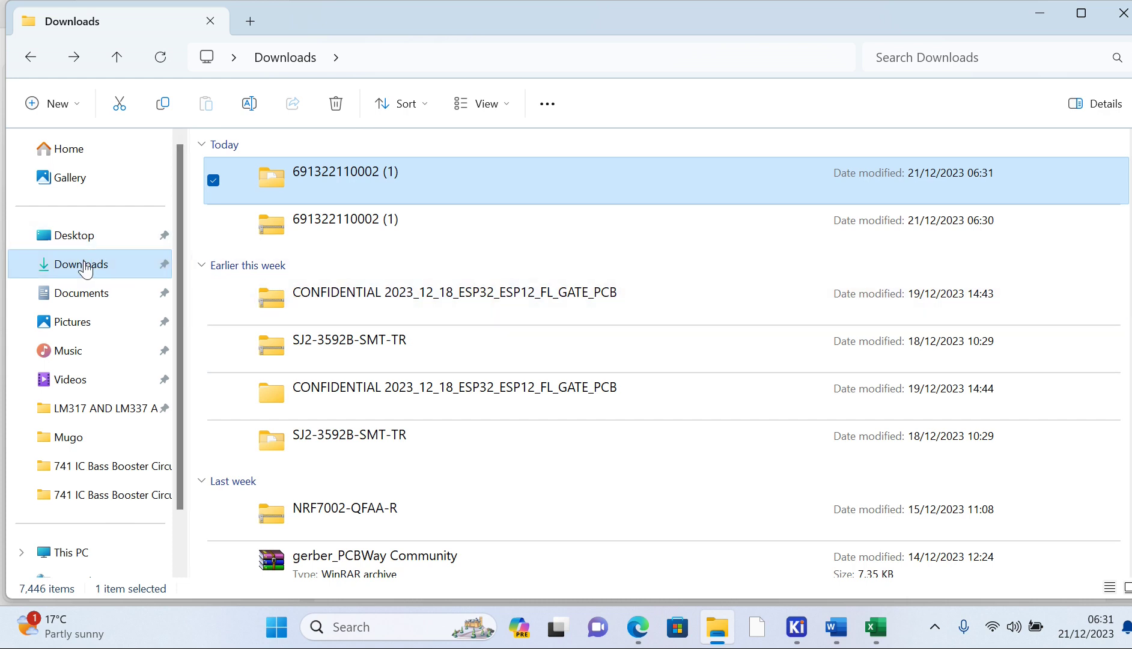
scroll(396, 274, "down", 3)
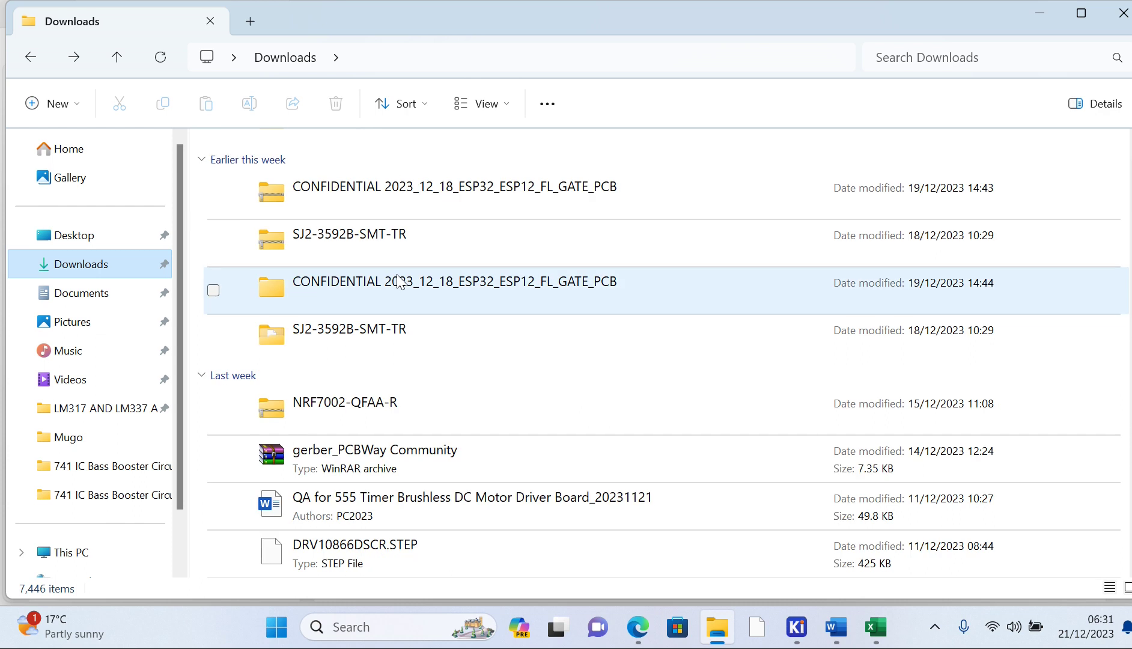
scroll(396, 274, "up", 3)
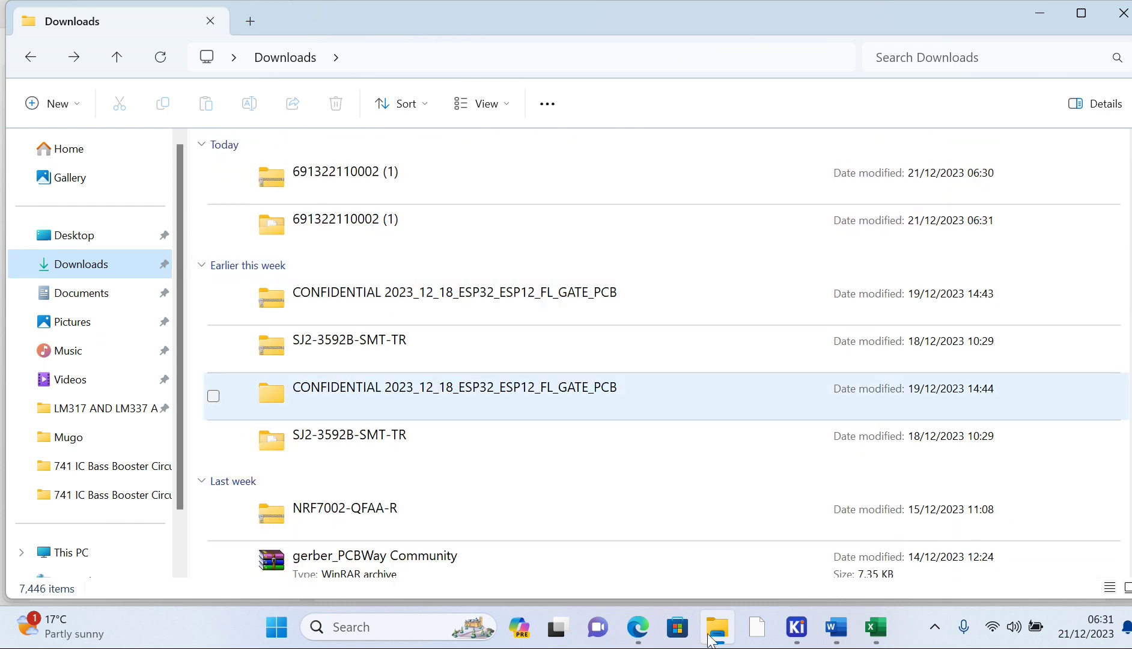
- Go back to the part page in Edge and download the 3D model in STEP AP242 (TraceParts) format
mouse_move(638, 628)
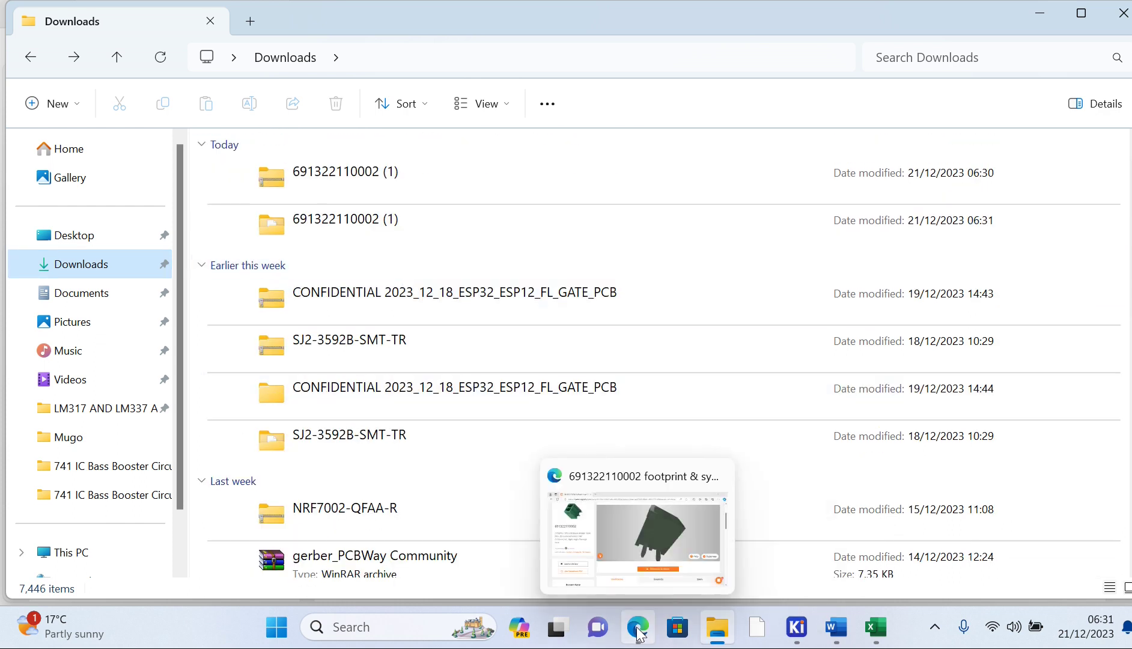
left_click(658, 545)
left_click(758, 490)
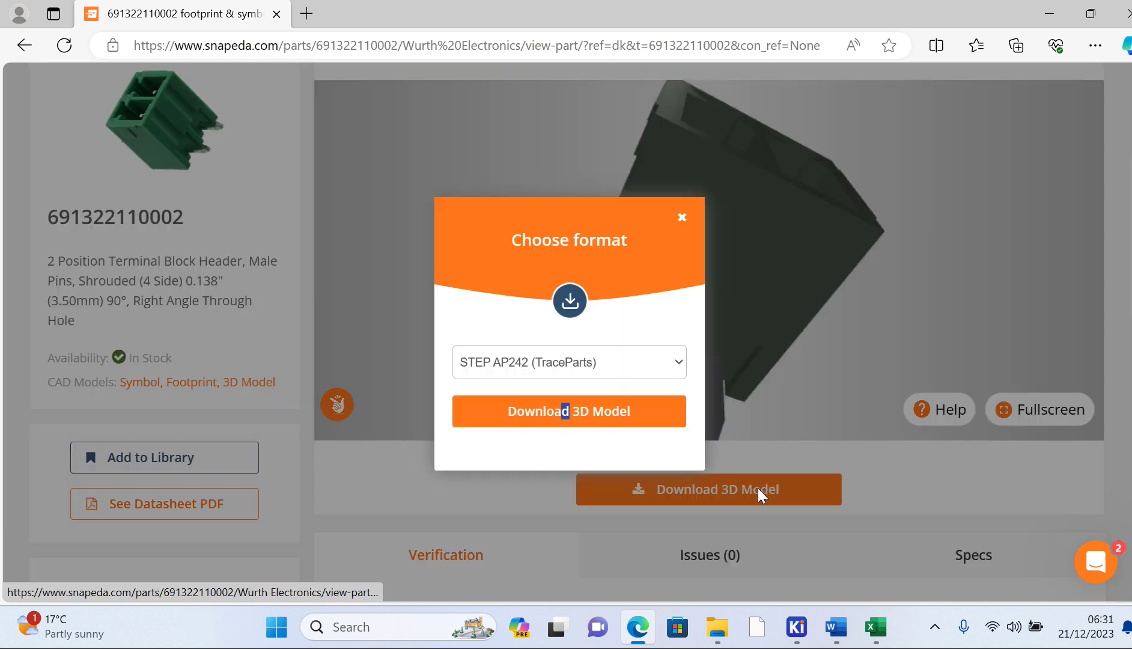
left_click(607, 413)
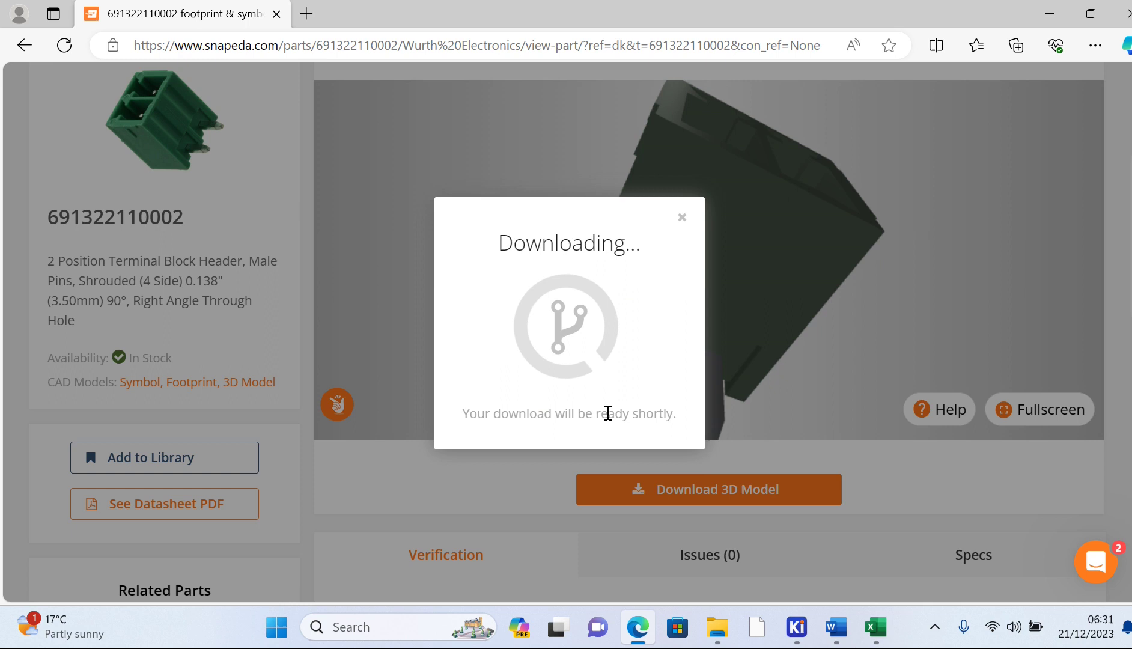
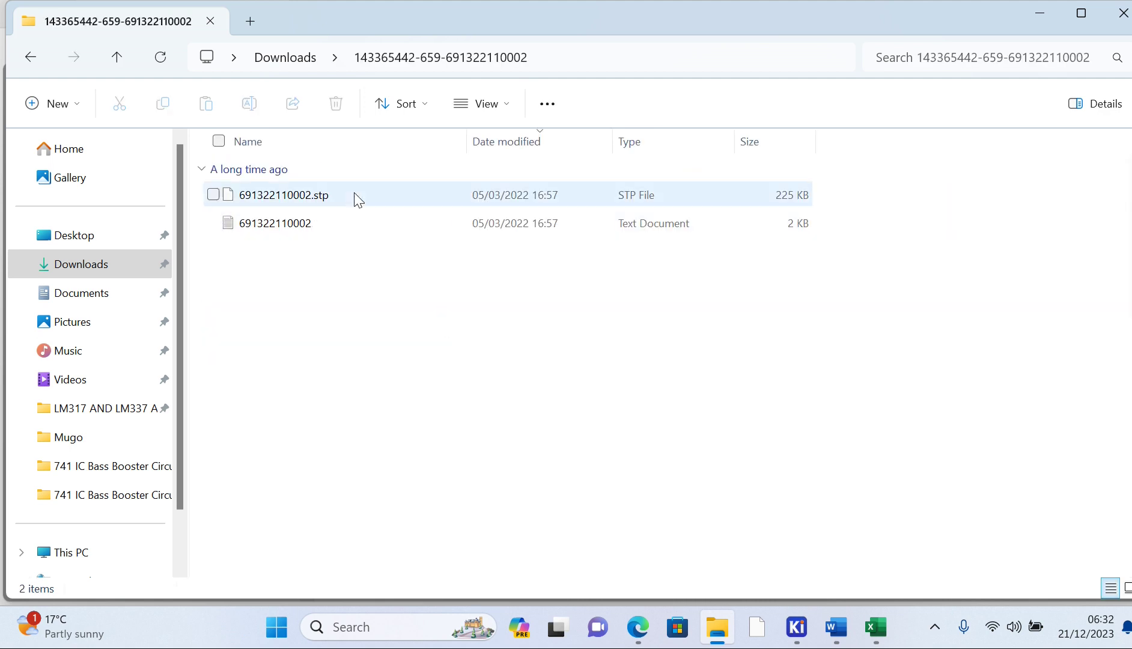
left_click(354, 203)
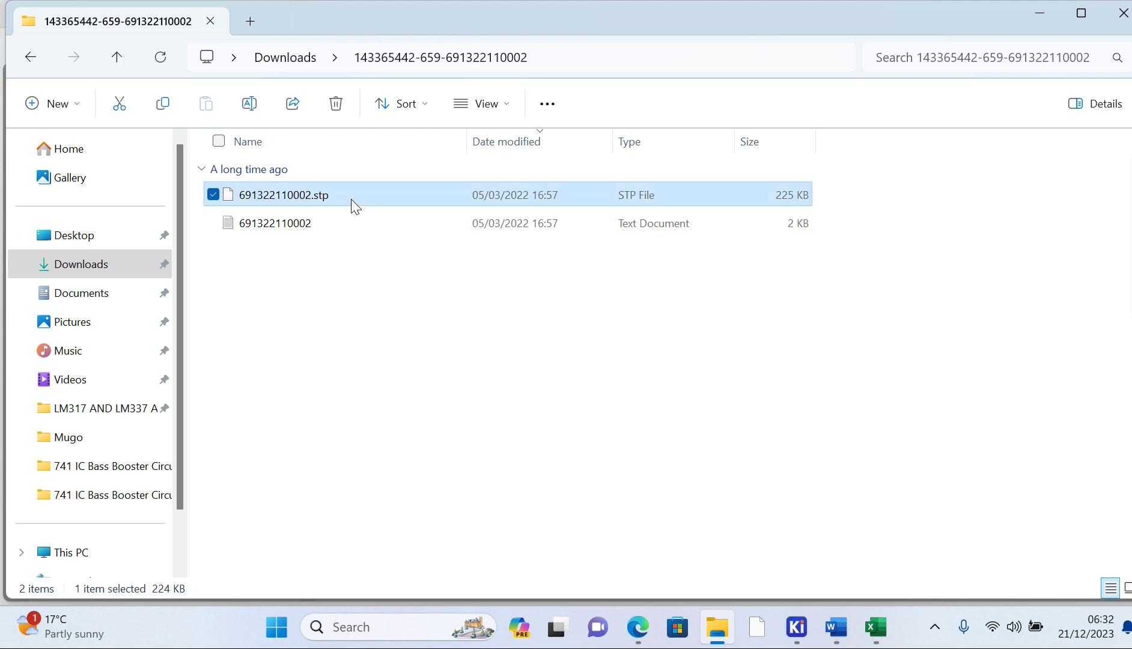
right_click(354, 204)
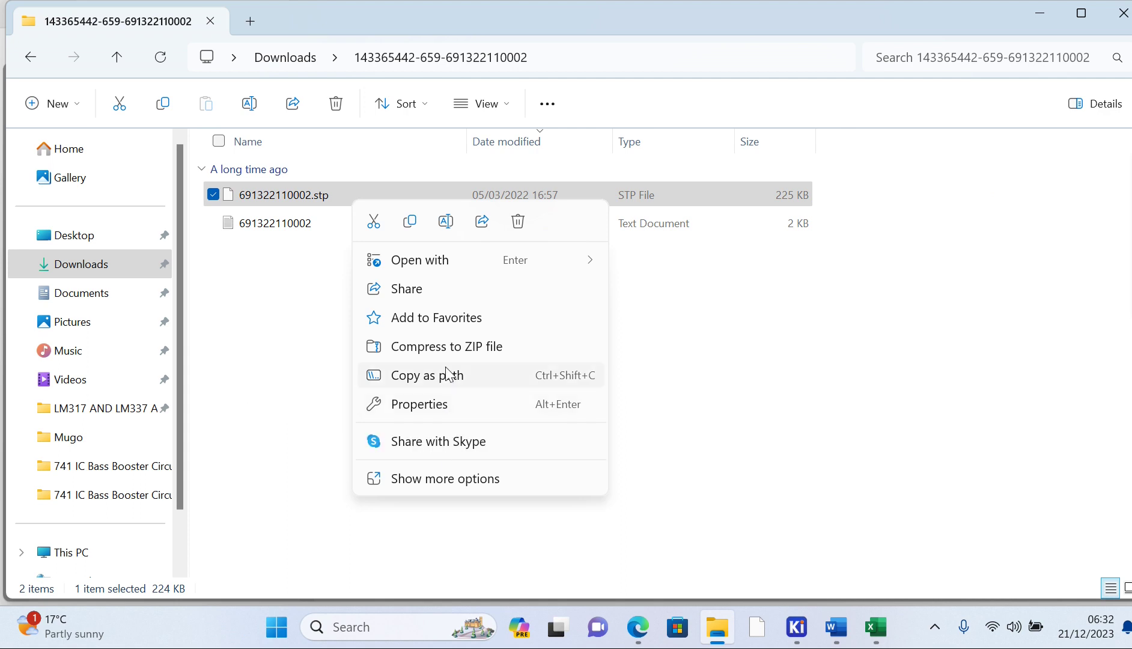
left_click(381, 221)
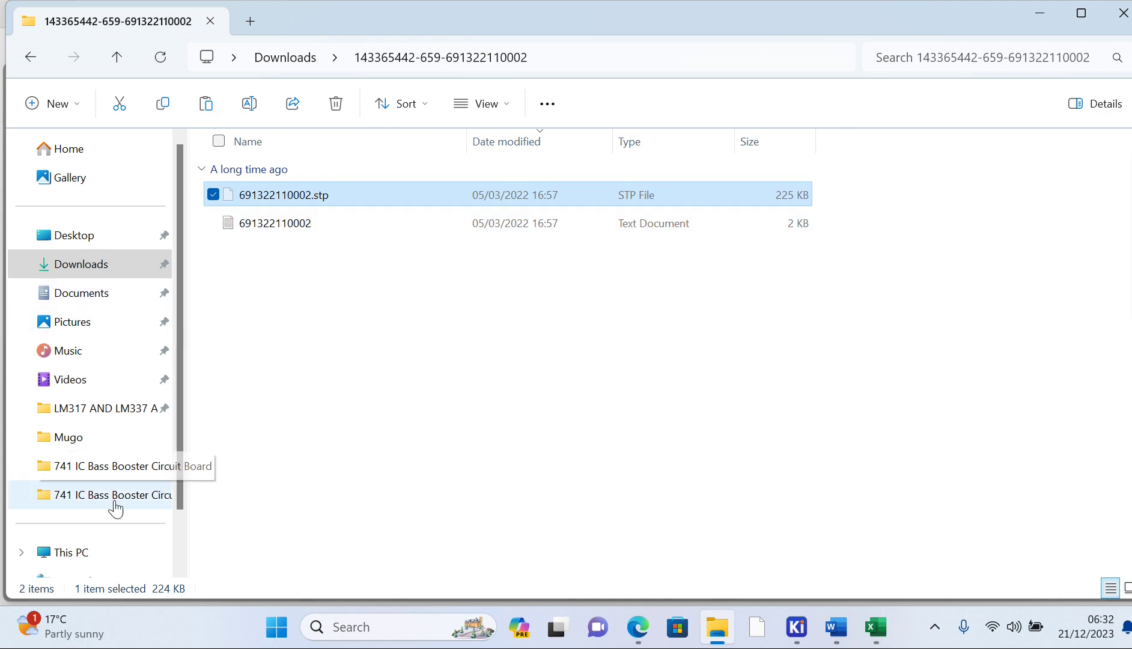
- Open the KiCad folder inside Program Files on Local Disk (C:)
scroll(102, 469, "down", 1)
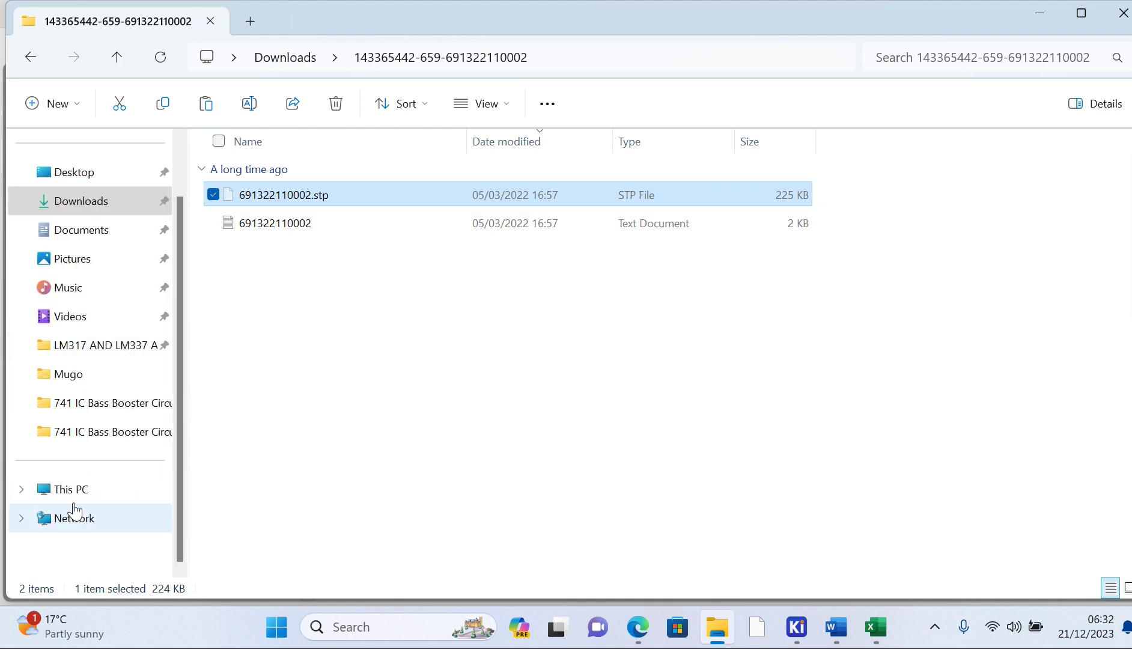
left_click(77, 489)
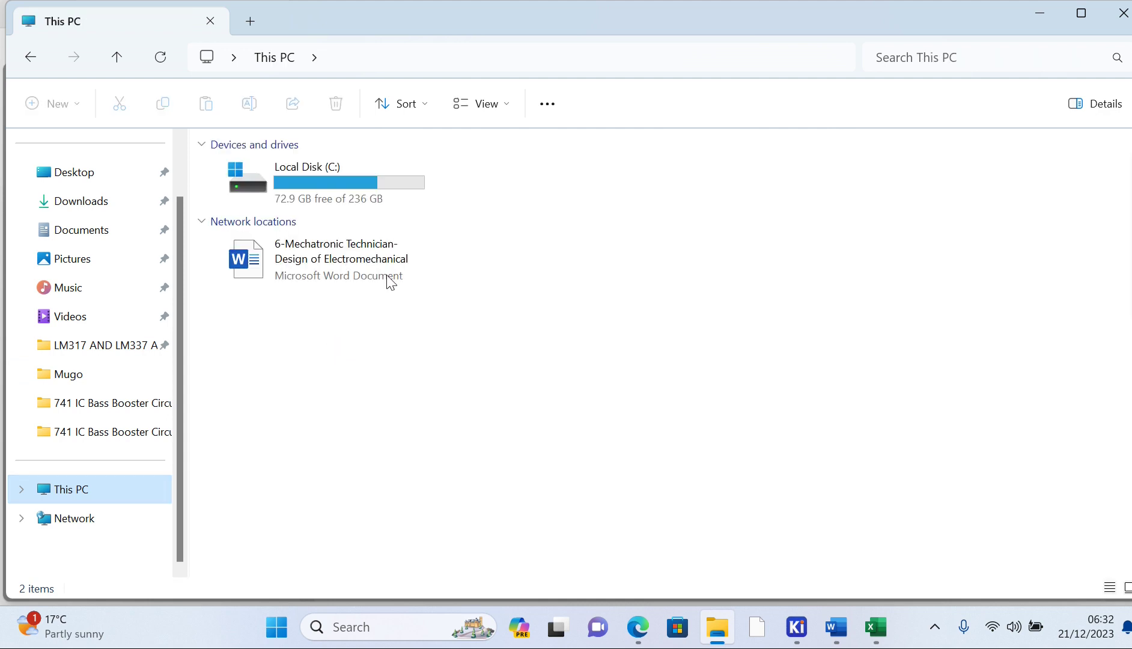
left_click(313, 181)
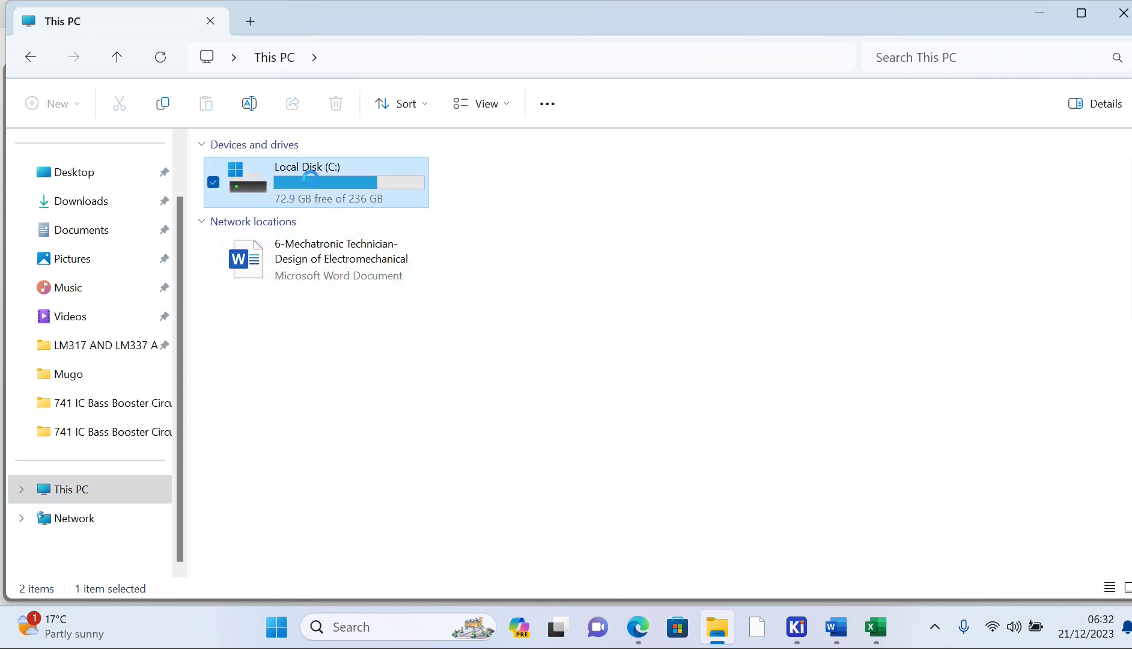
double_click(310, 178)
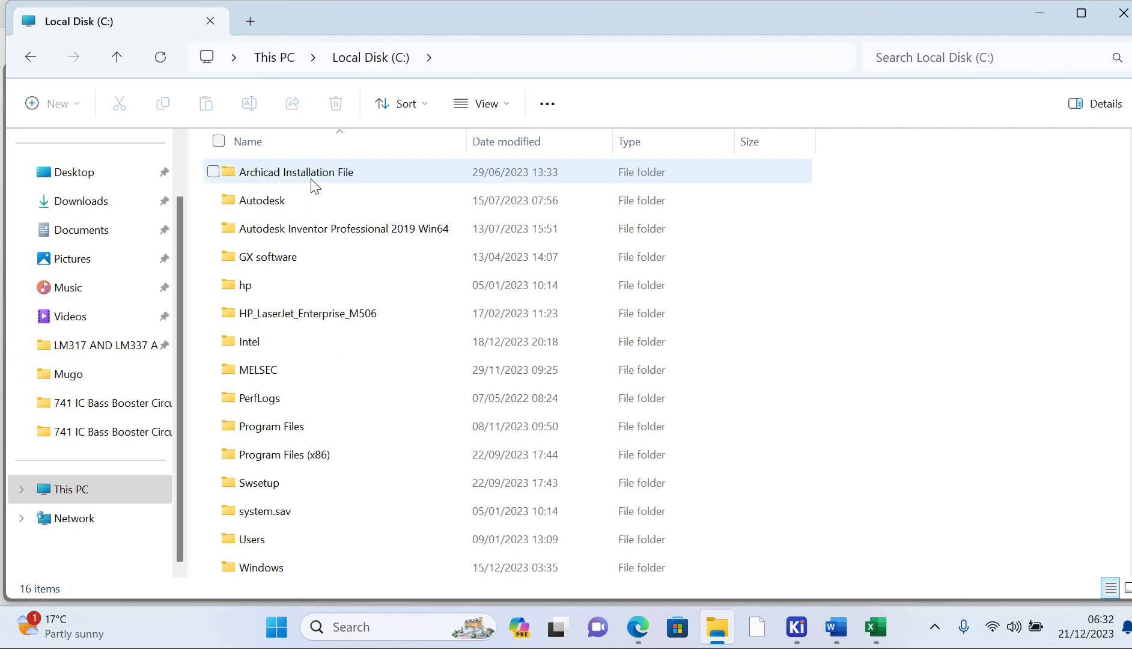
scroll(306, 360, "down", 1)
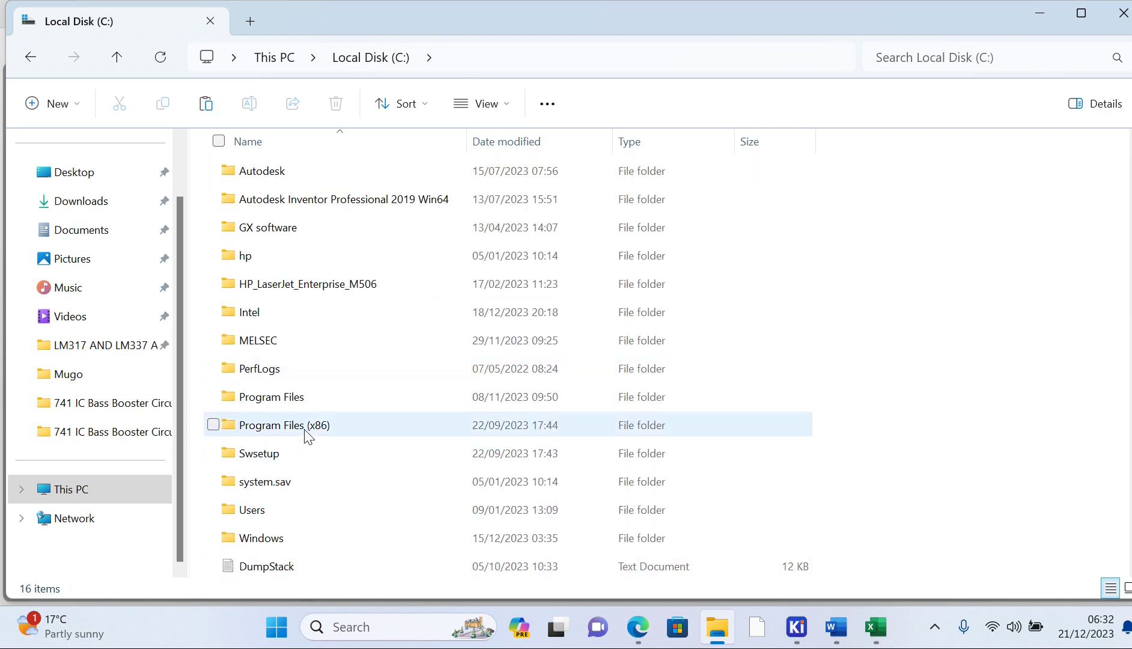
double_click(296, 395)
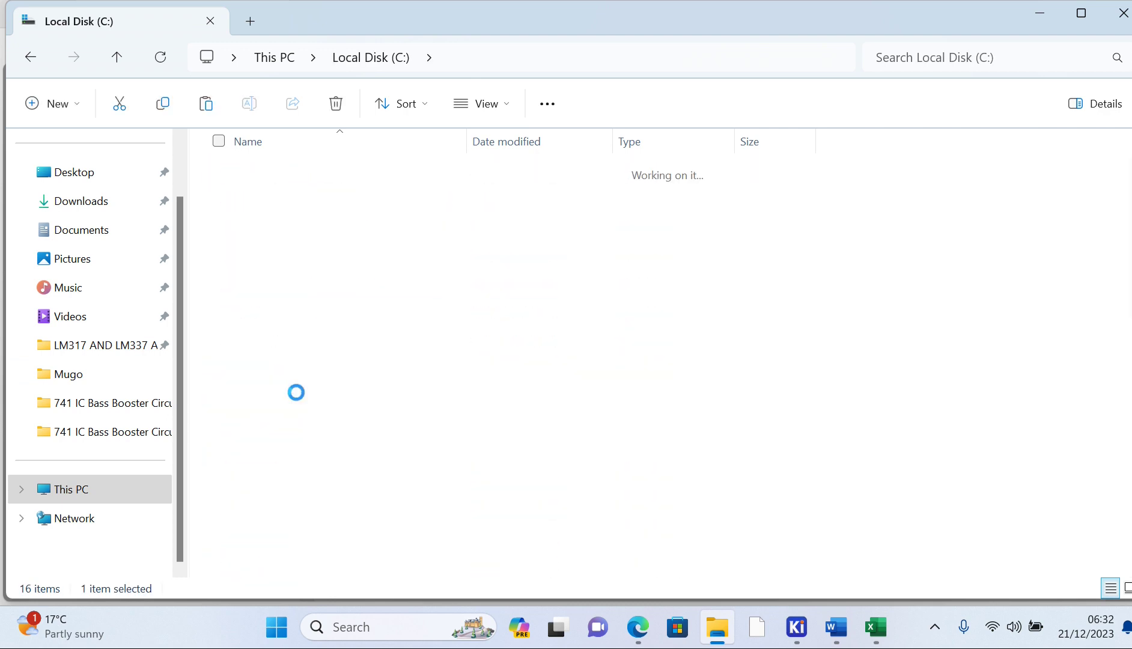
scroll(298, 393, "down", 4)
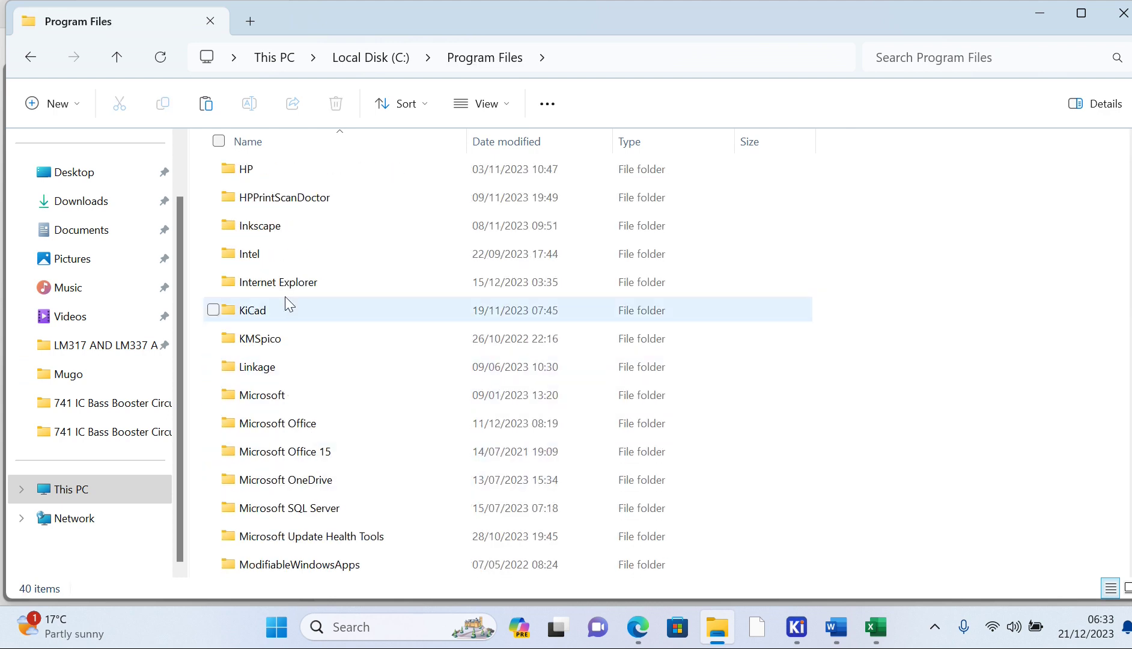
left_click(276, 309)
double_click(276, 309)
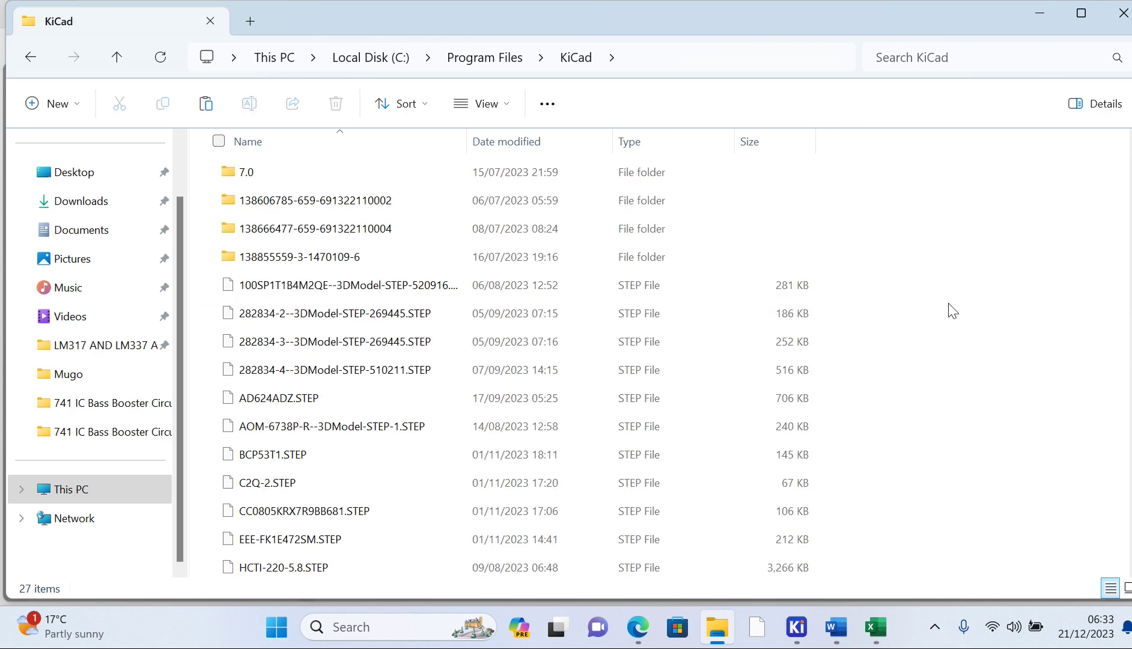
- Paste the cut STP file into the KiCad program folder, granting administrator permission for the move
key("ctrl+v")
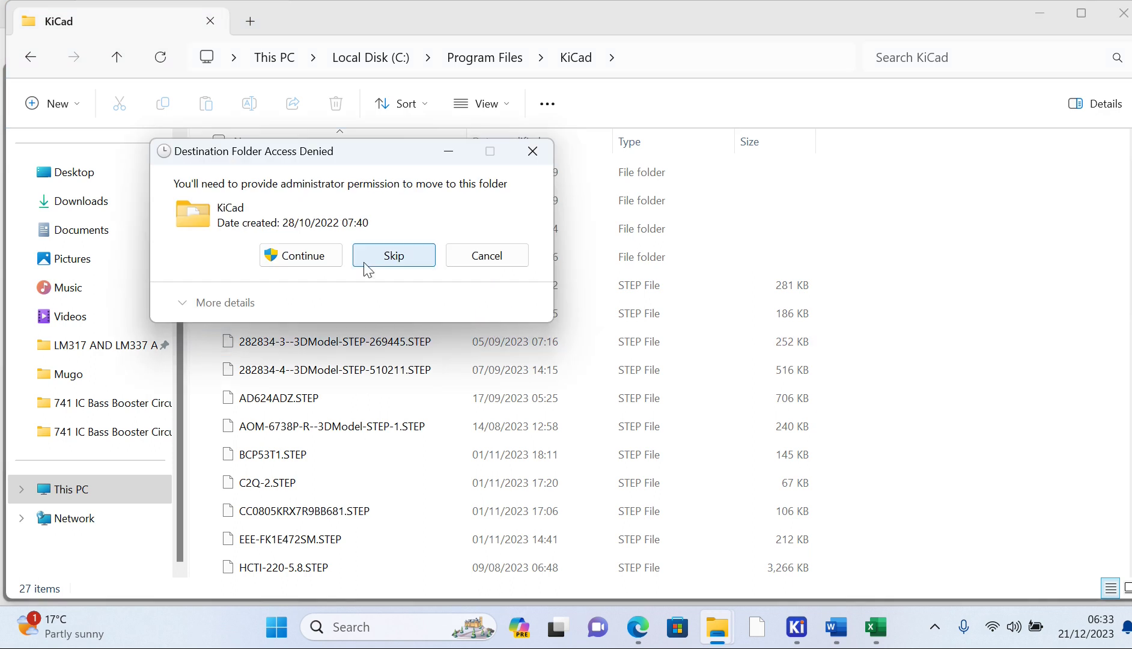
left_click(307, 261)
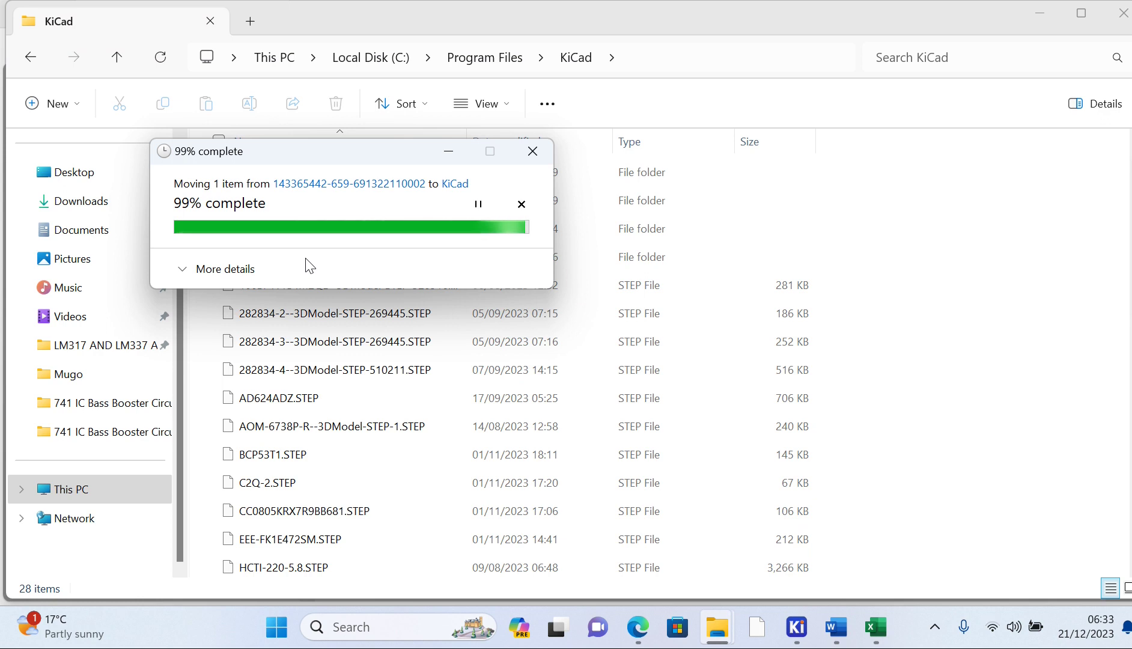
left_click(187, 272)
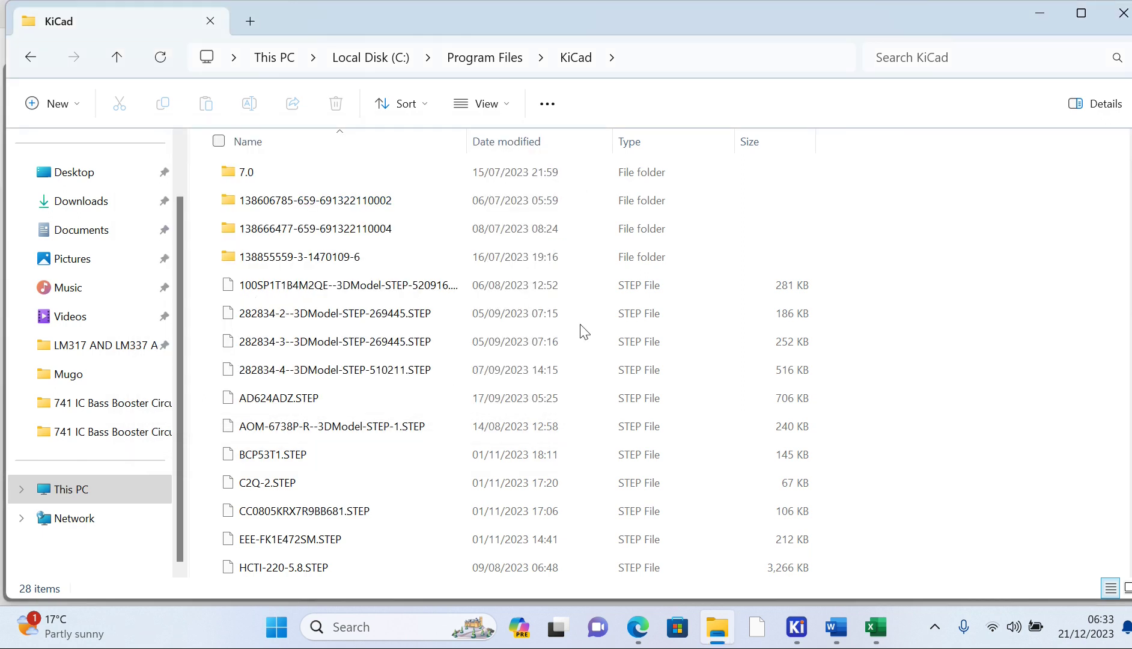
- Close all open KiCad windows of the 741 IC Bass Booster Circuit Board project
mouse_move(796, 627)
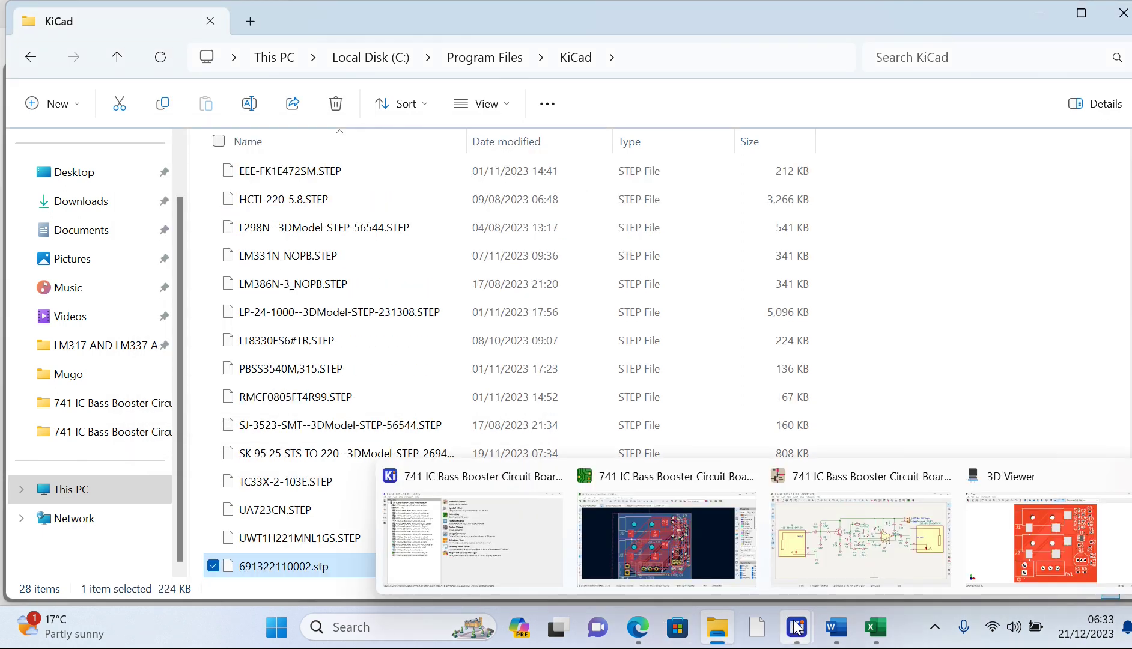
left_click(859, 550)
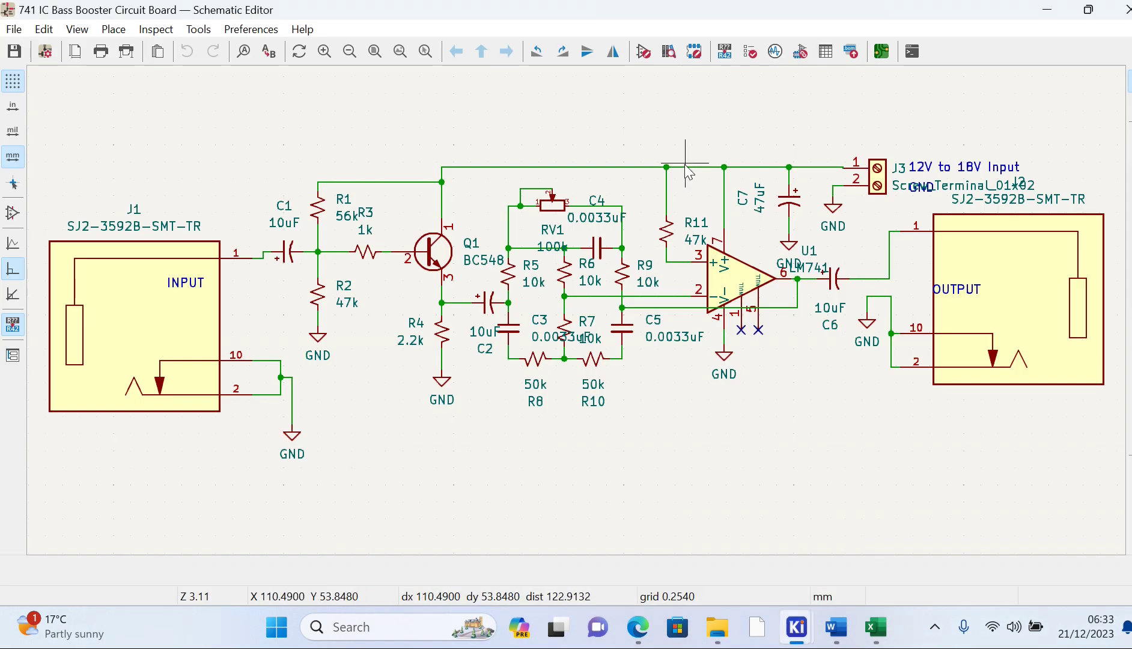
left_click(1122, 9)
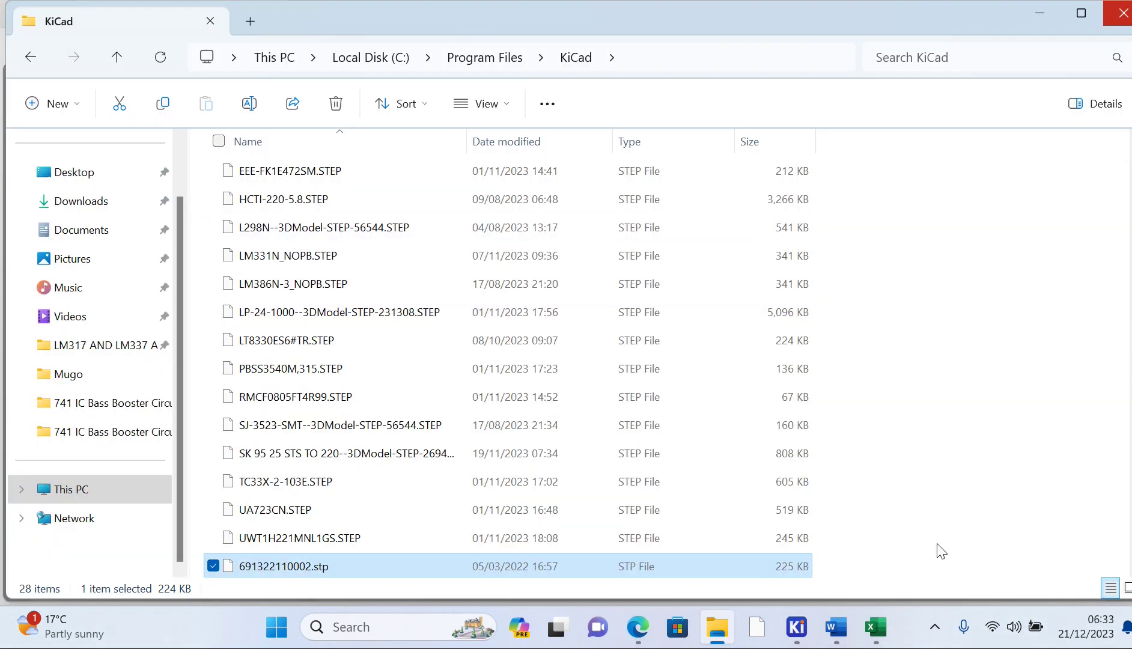
mouse_move(807, 634)
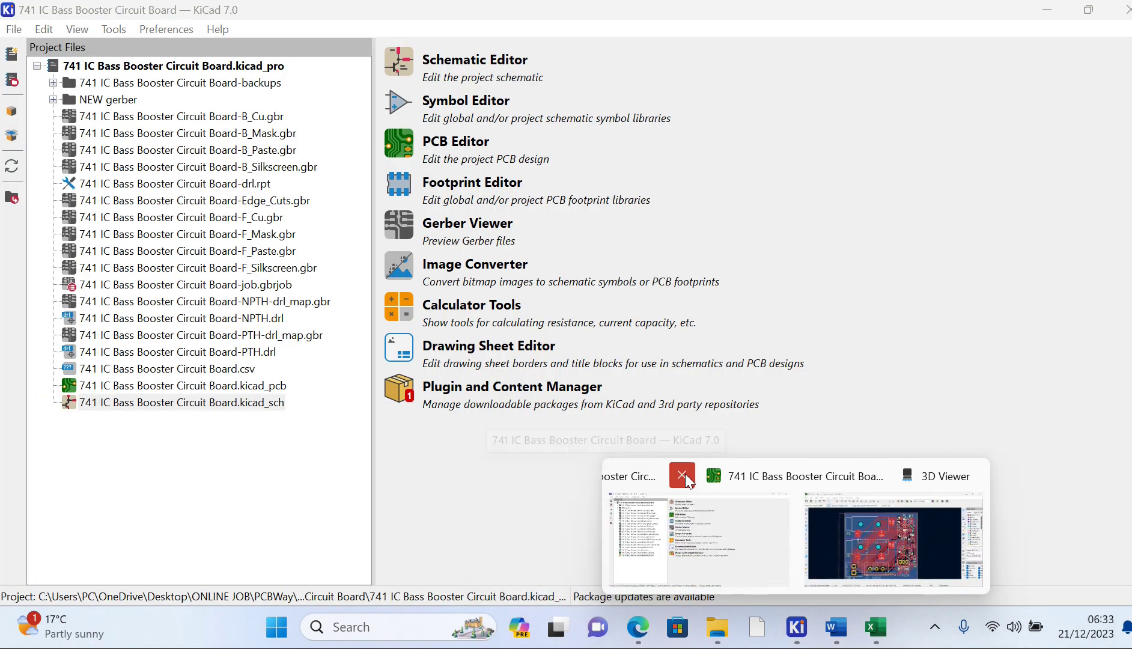
left_click(682, 476)
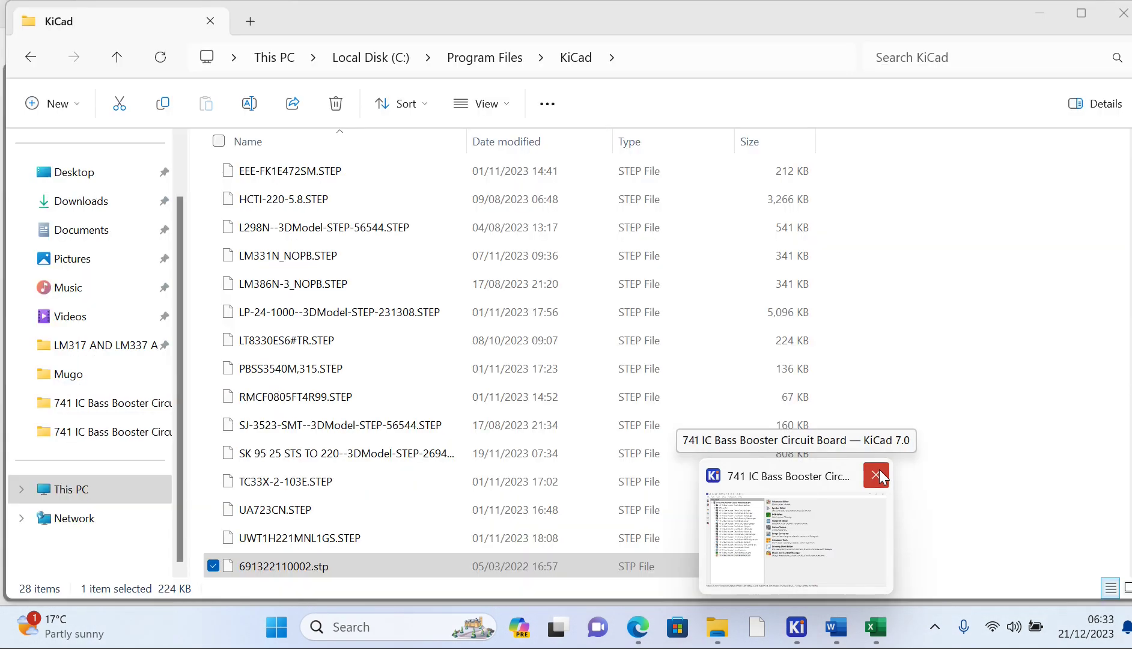
left_click(880, 475)
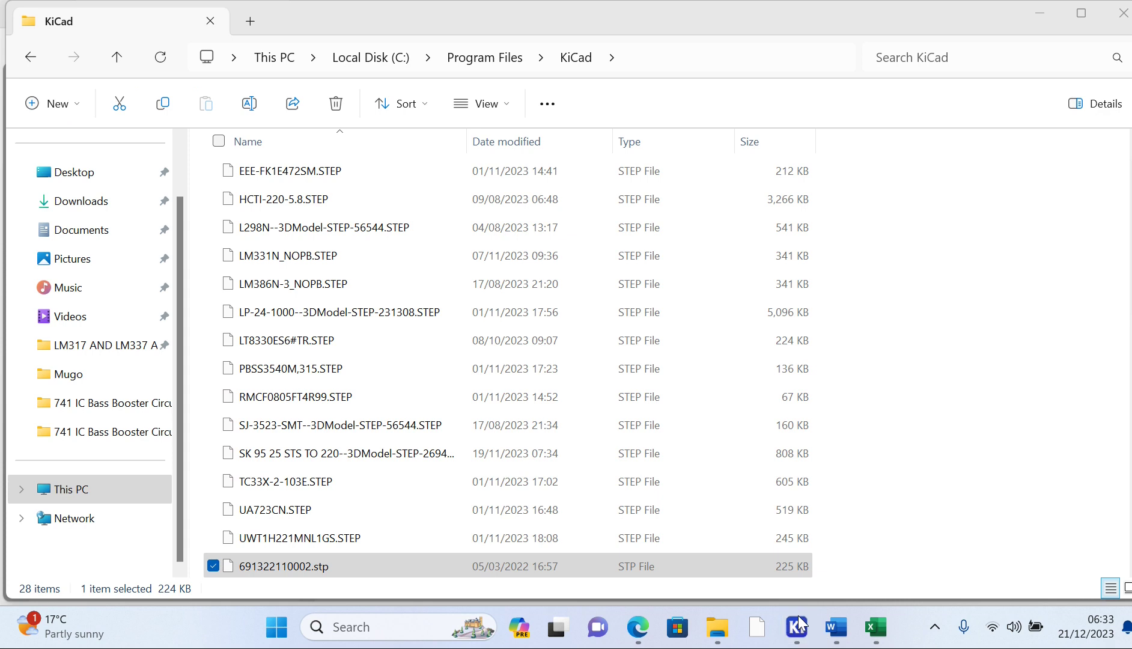
- Launch KiCad 7.0 again and create a new project named mugo in its own new folder
left_click(364, 631)
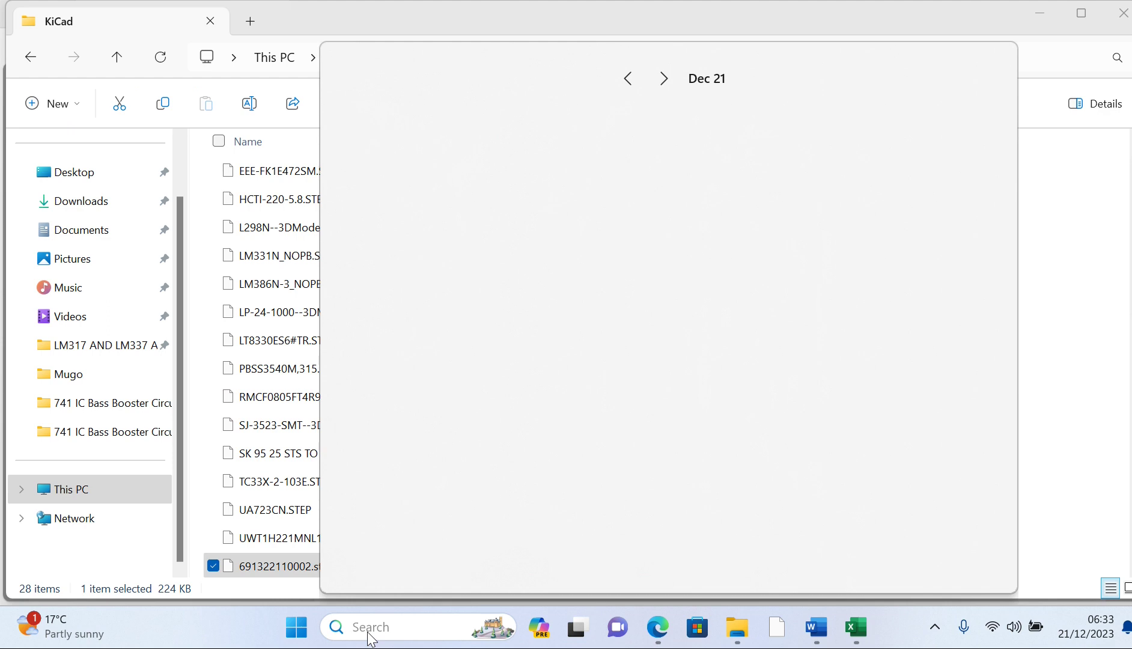
left_click(369, 638)
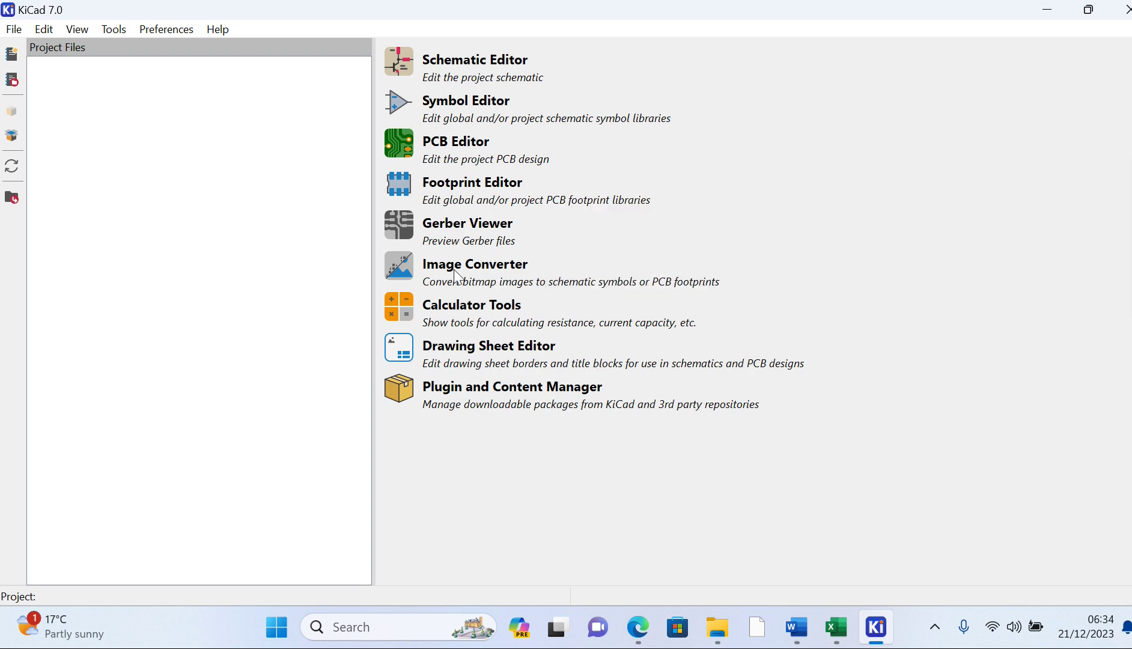
left_click(18, 29)
left_click(51, 48)
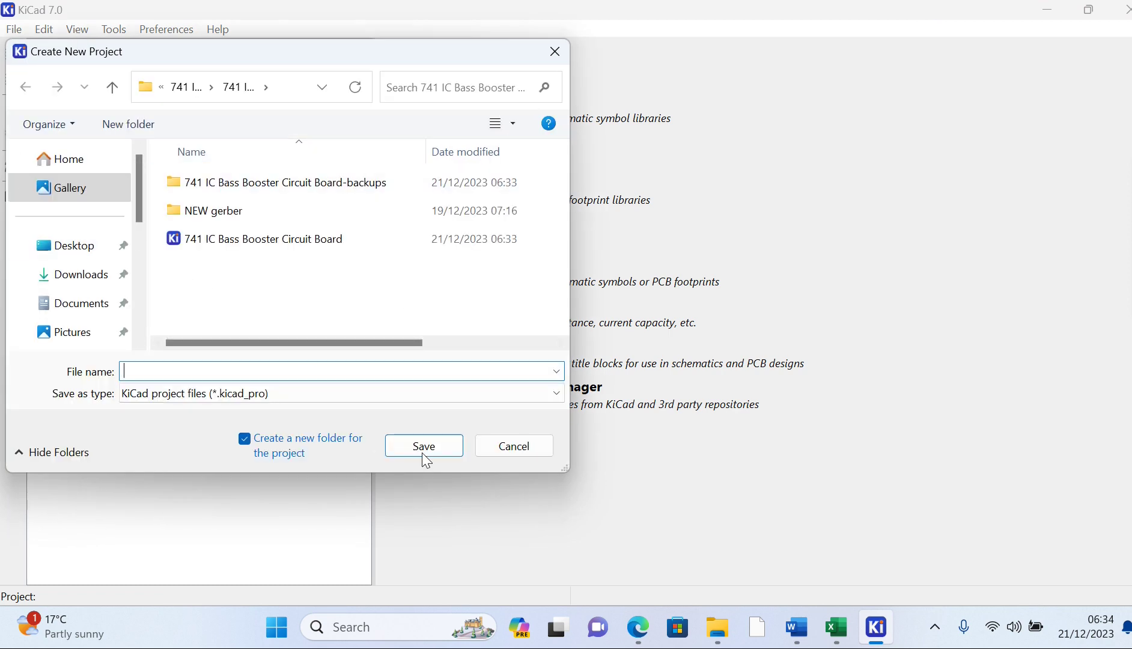
type("mugo")
left_click(448, 449)
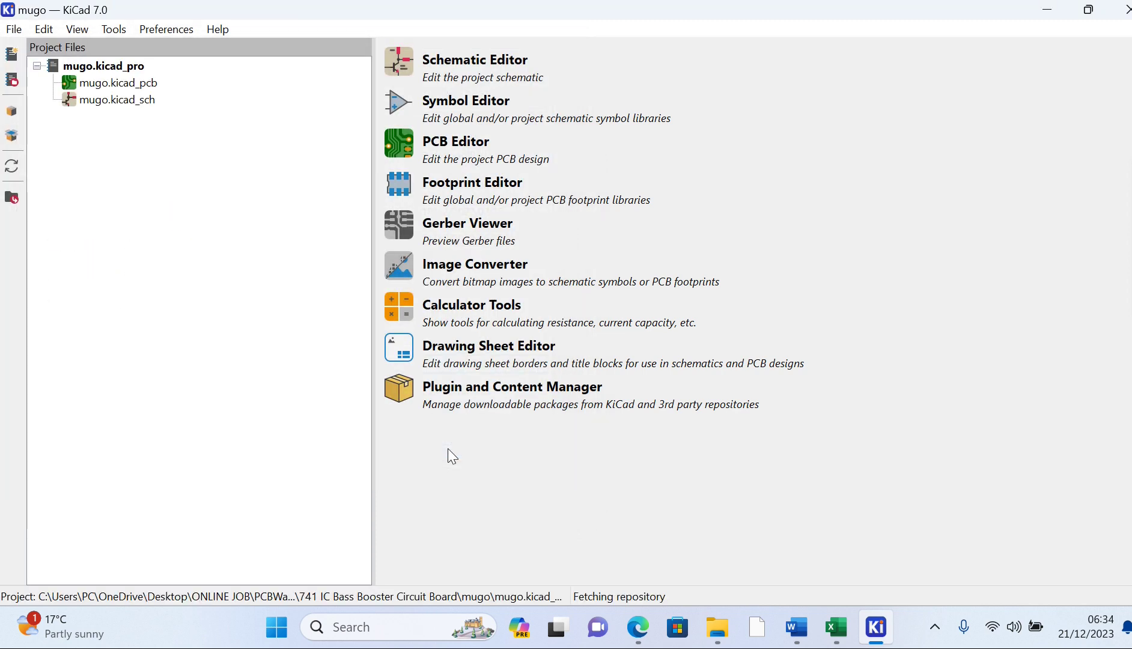
- Open the mugo project's schematic and start adding a symbol, dismissing the symbol library load errors
left_click(71, 105)
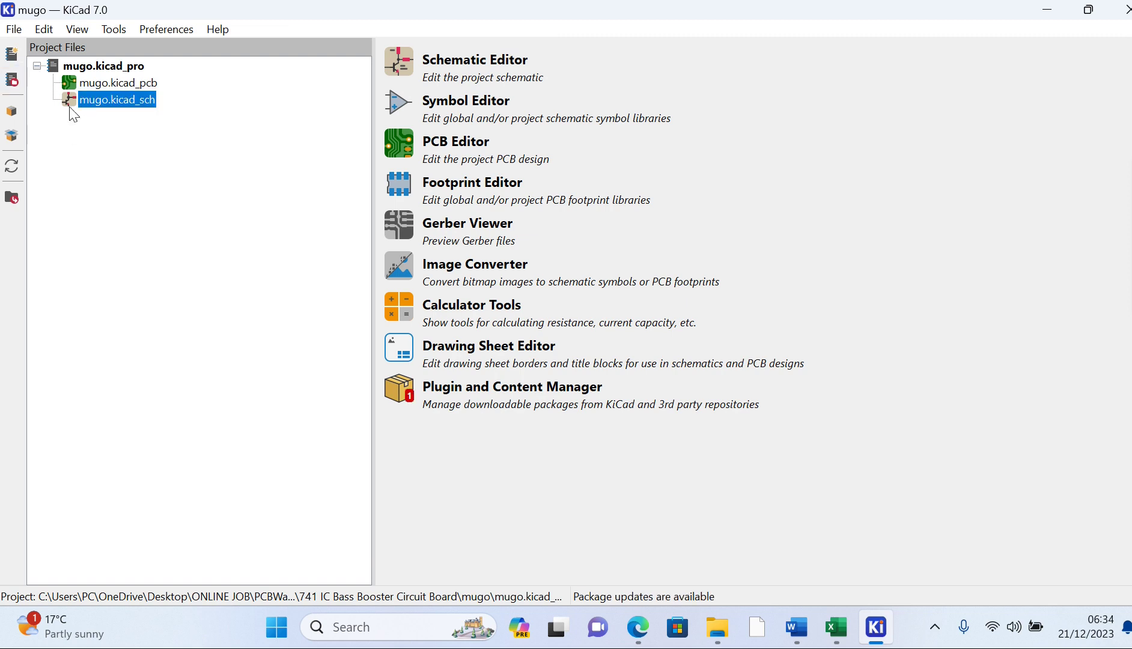
double_click(72, 111)
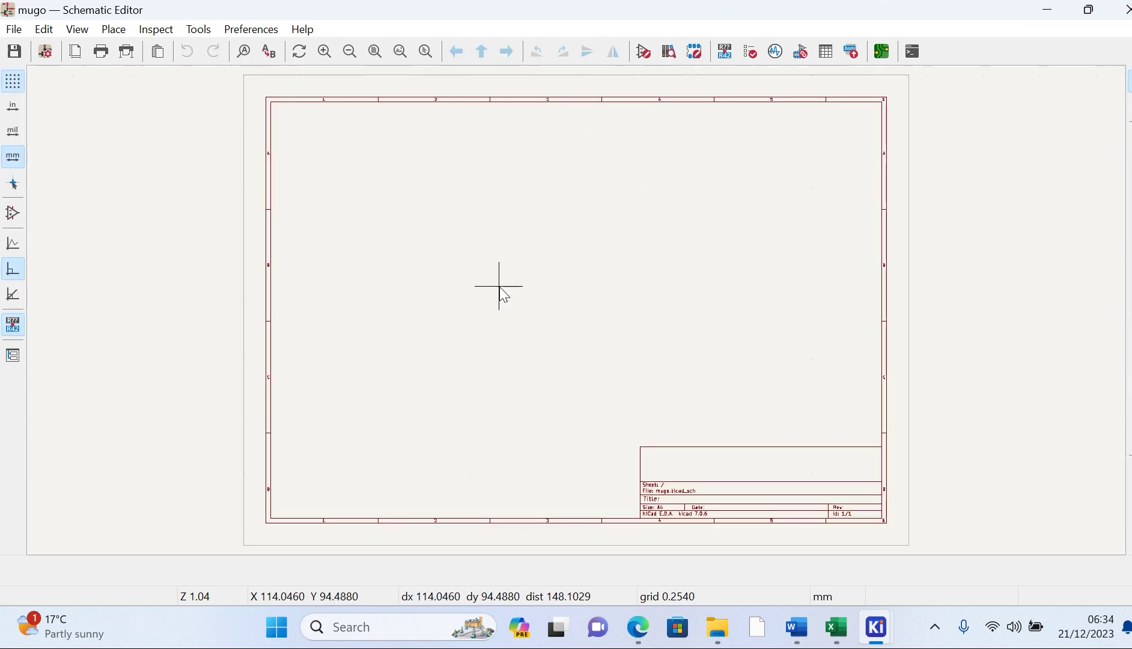
scroll(576, 311, "up", 5)
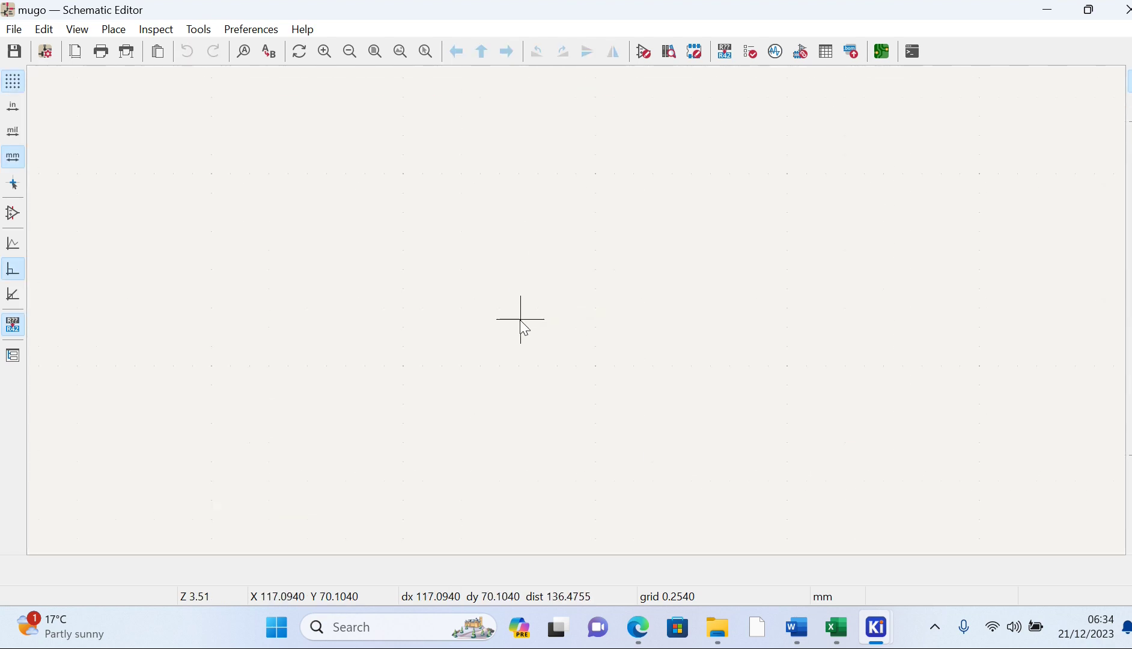
key("a")
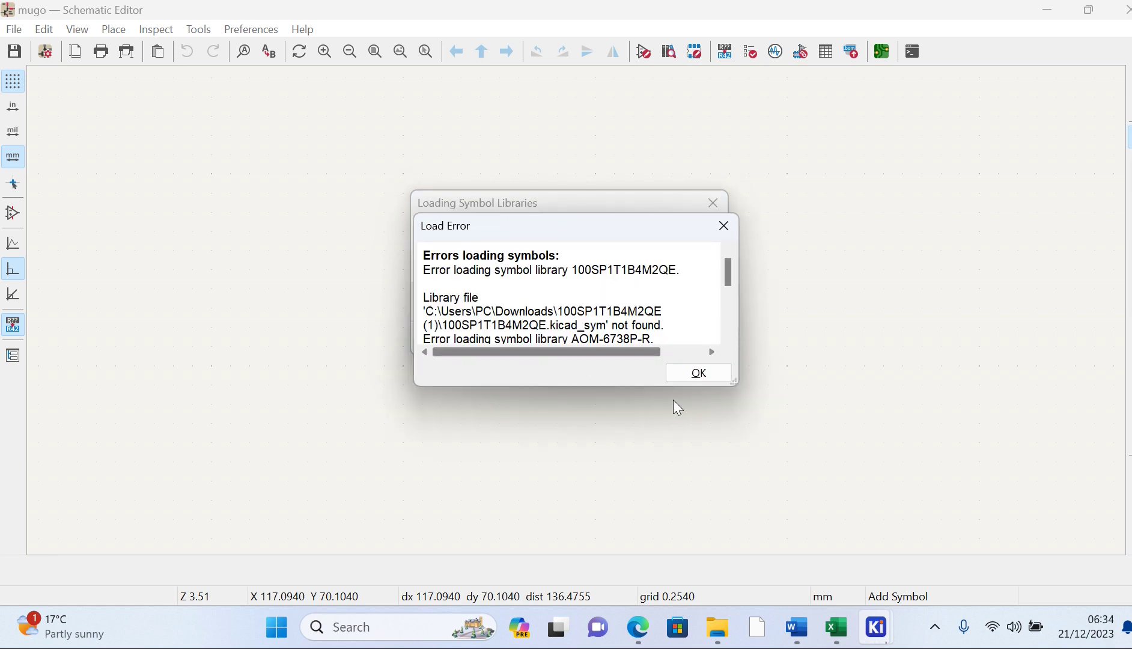
left_click(697, 373)
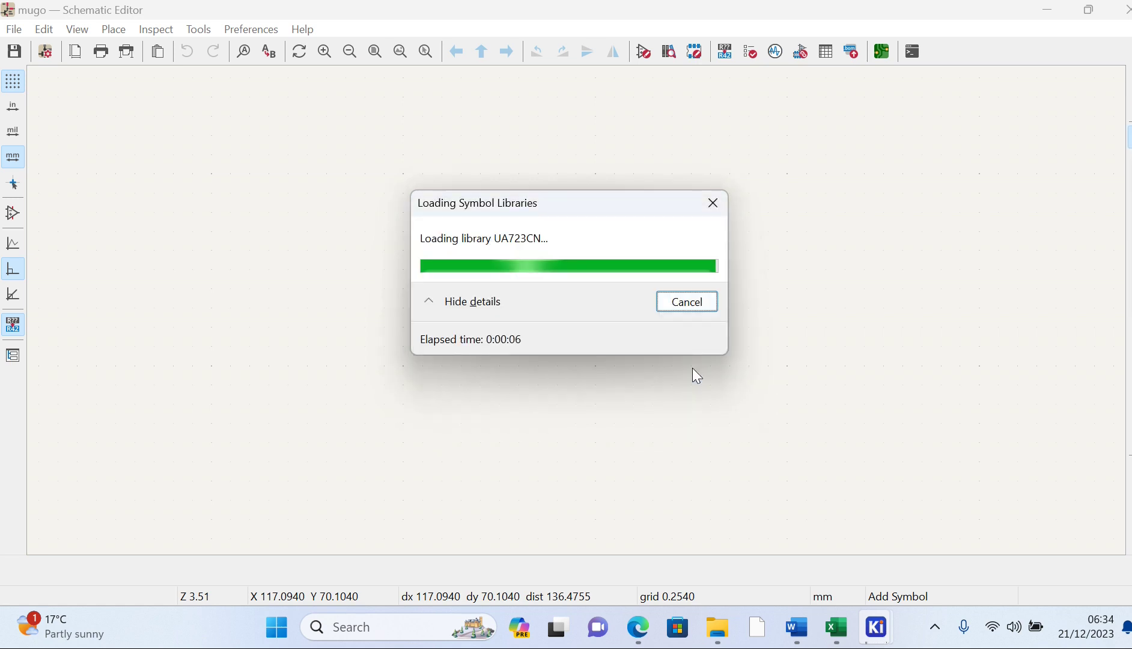
left_click(719, 626)
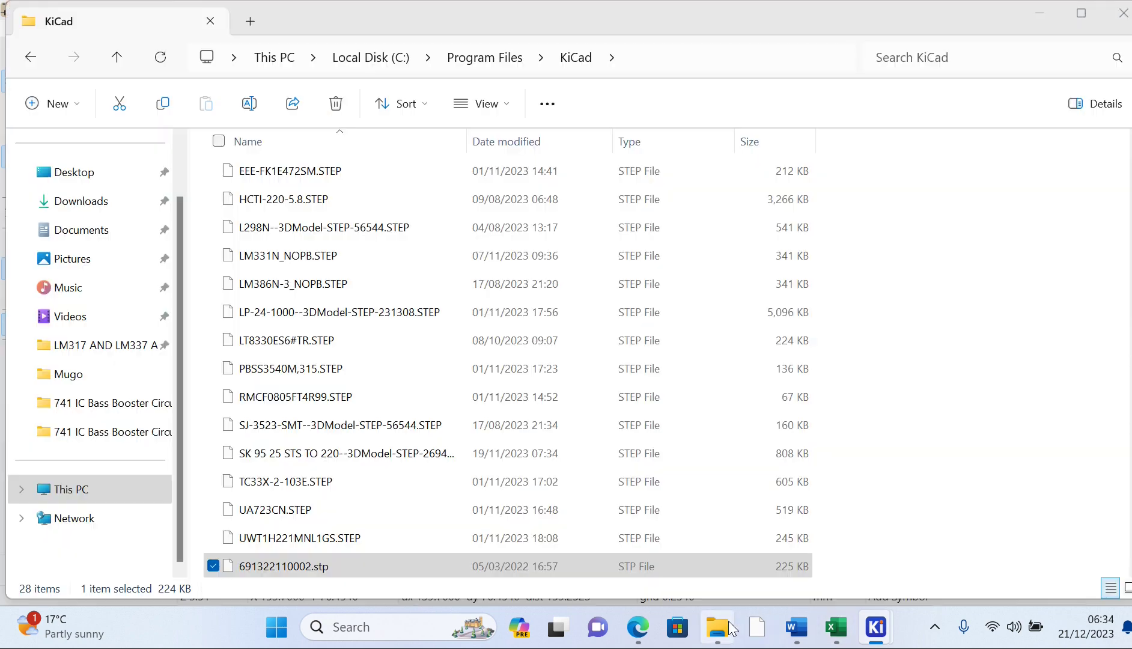
left_click(97, 204)
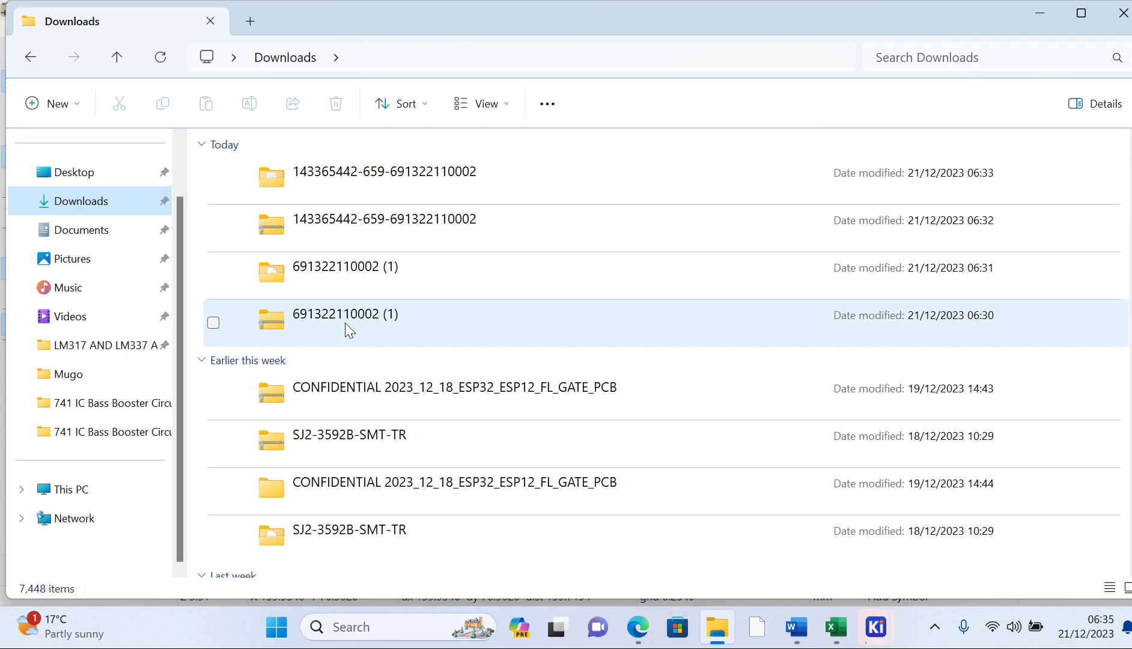
mouse_move(876, 627)
left_click(971, 564)
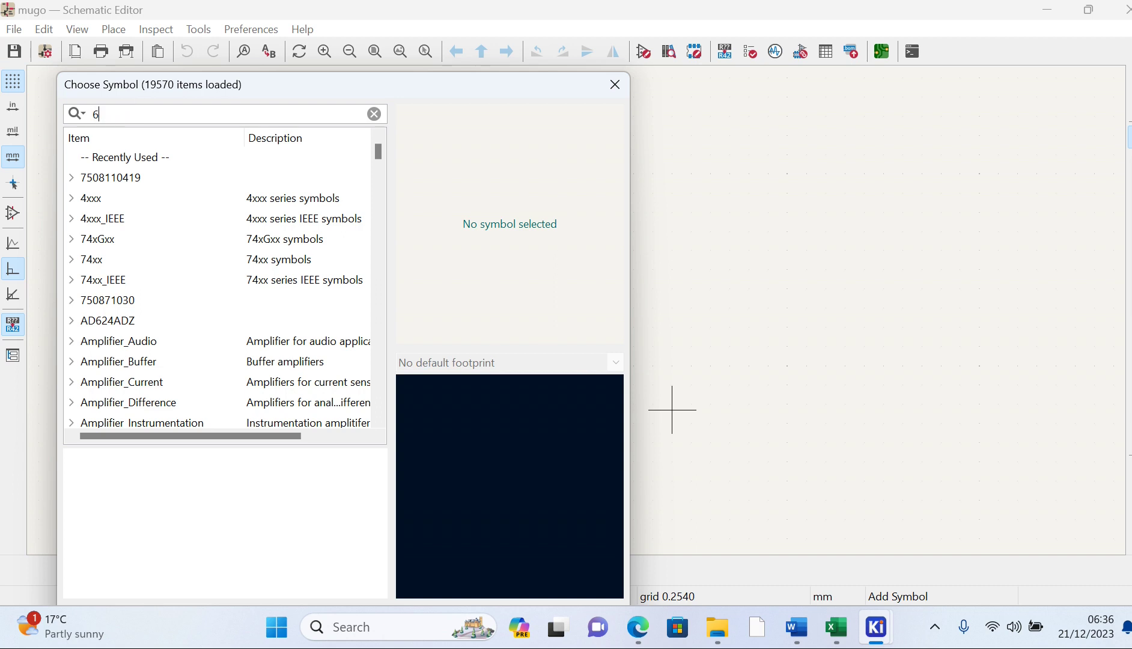
- Search the symbol chooser for 6913
type("91")
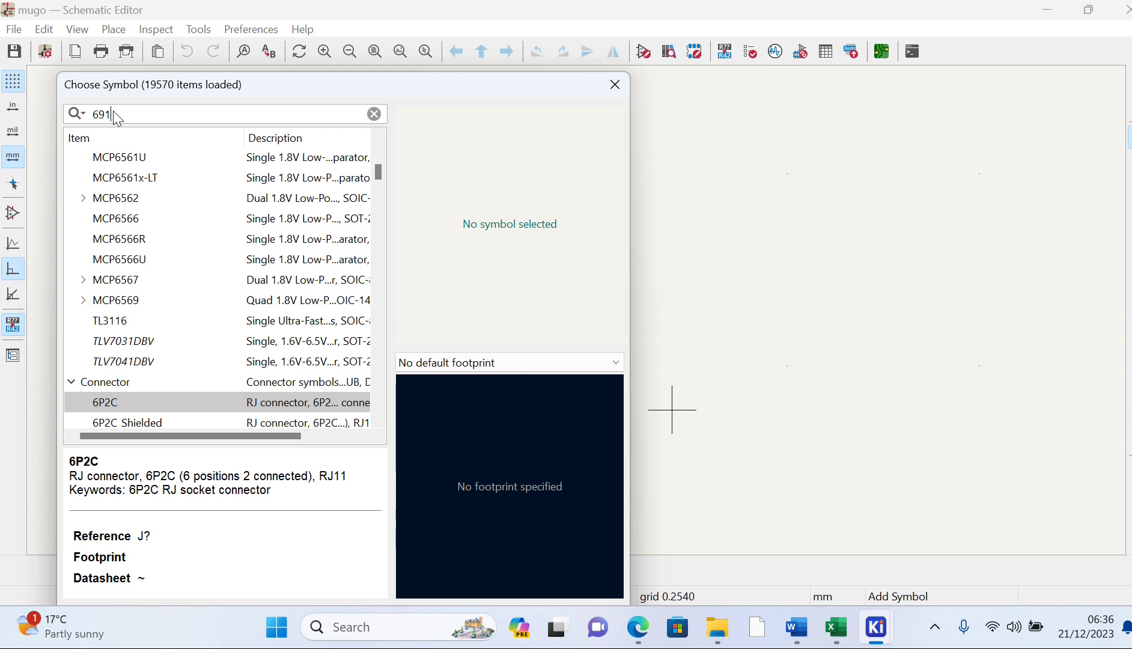
type("3")
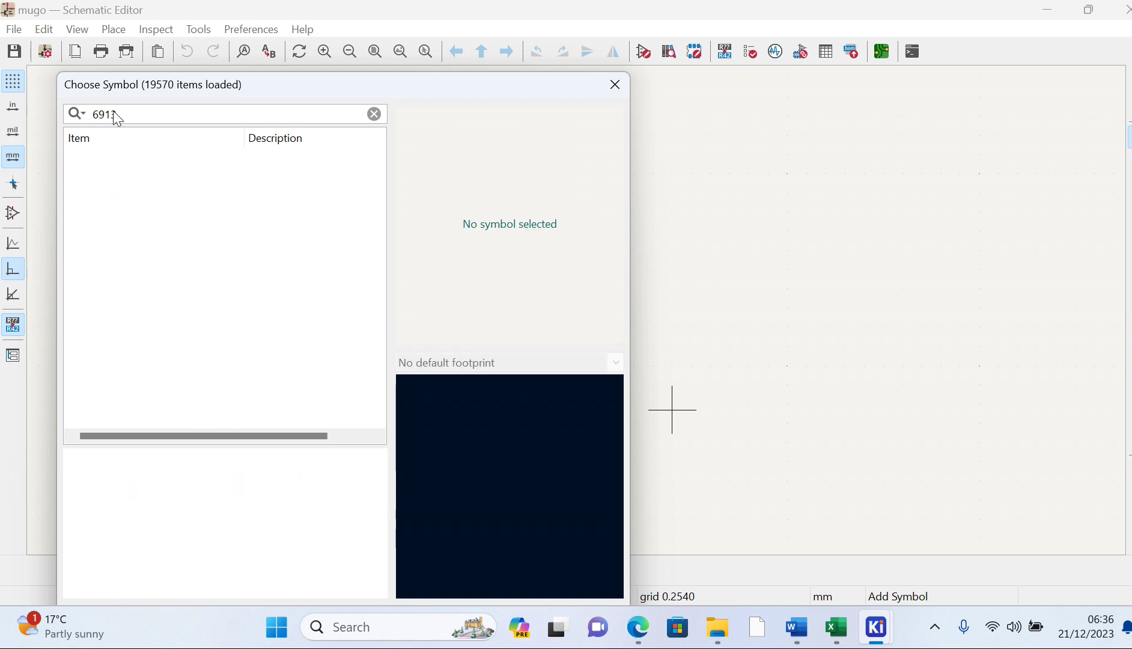
mouse_move(658, 625)
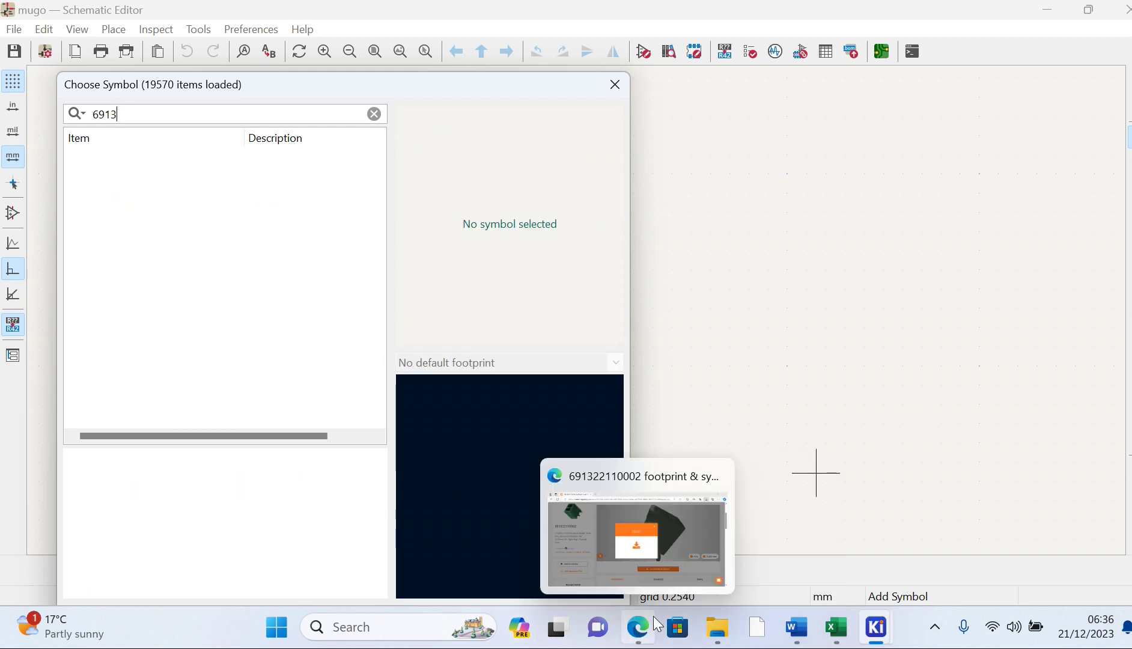
left_click(718, 626)
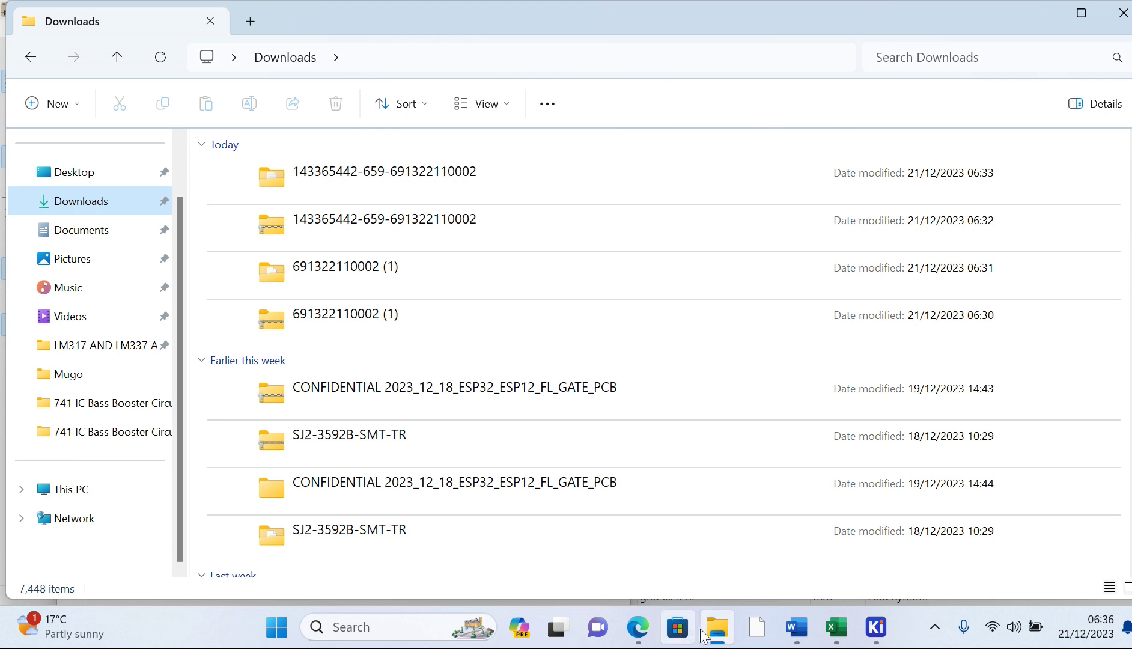
mouse_move(638, 631)
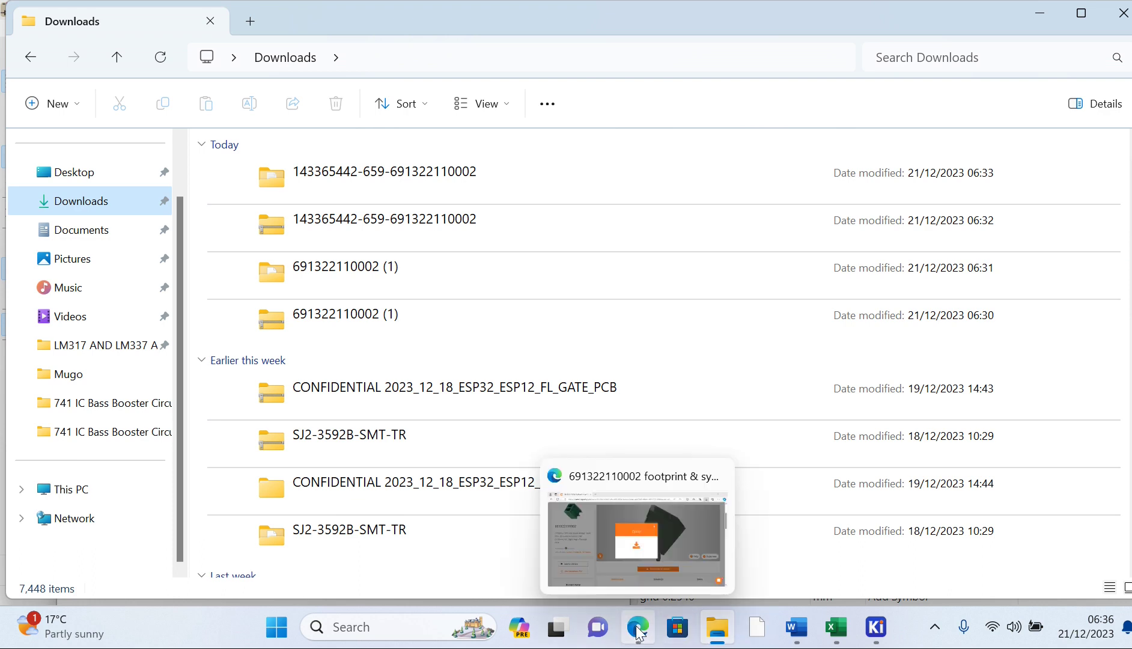
left_click(644, 557)
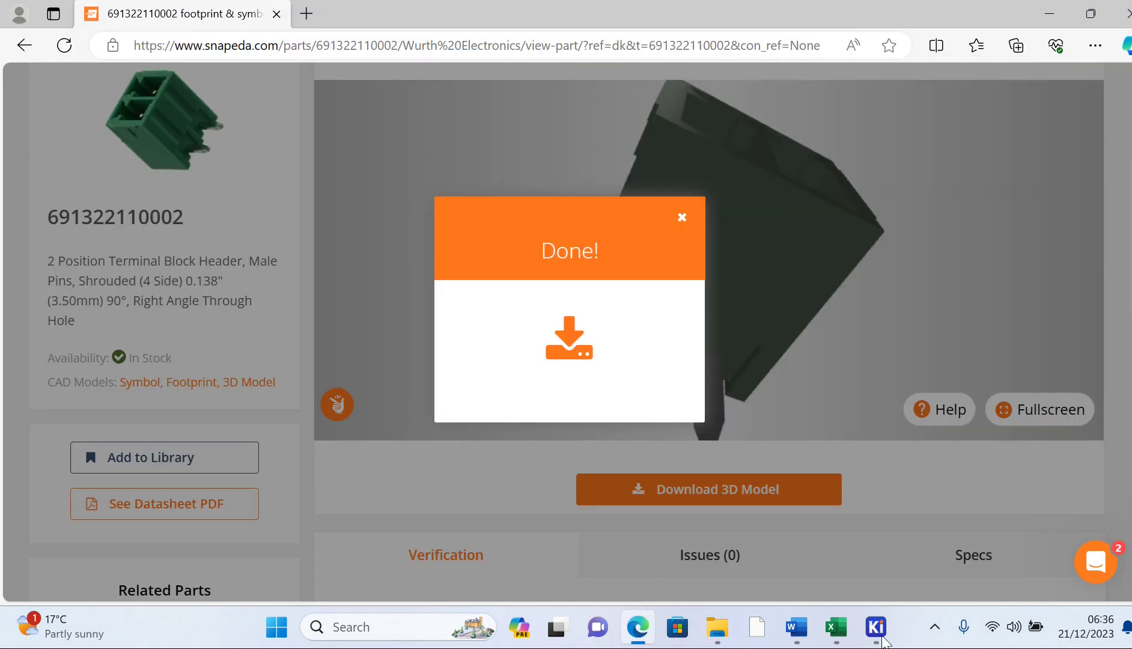
mouse_move(882, 638)
left_click(838, 548)
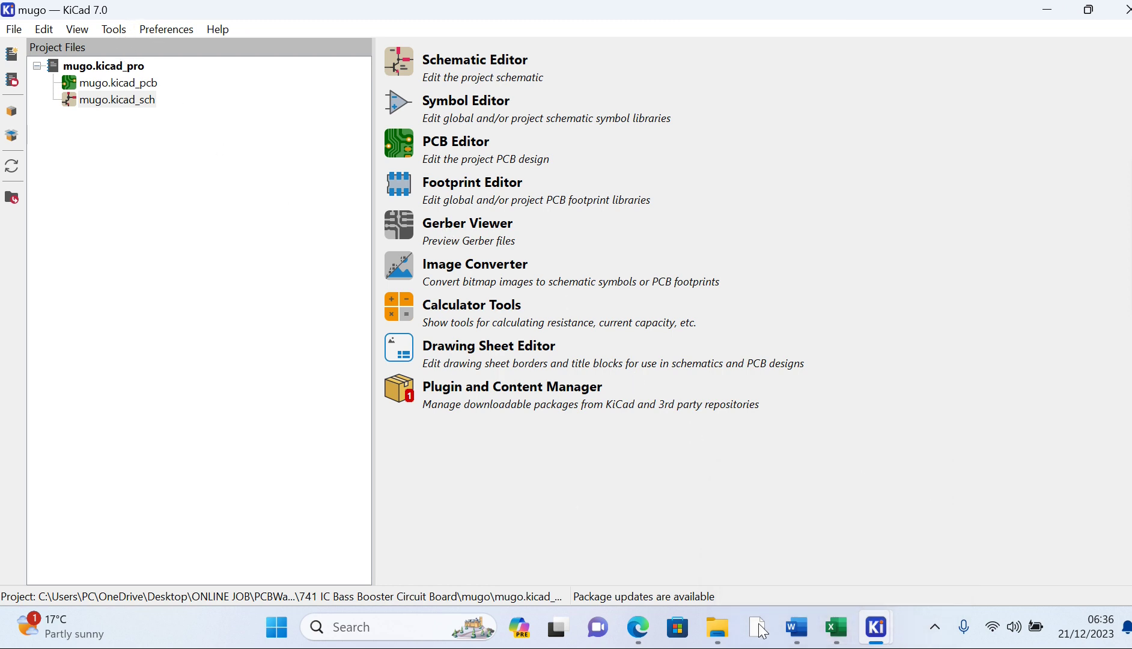
mouse_move(884, 635)
left_click(935, 522)
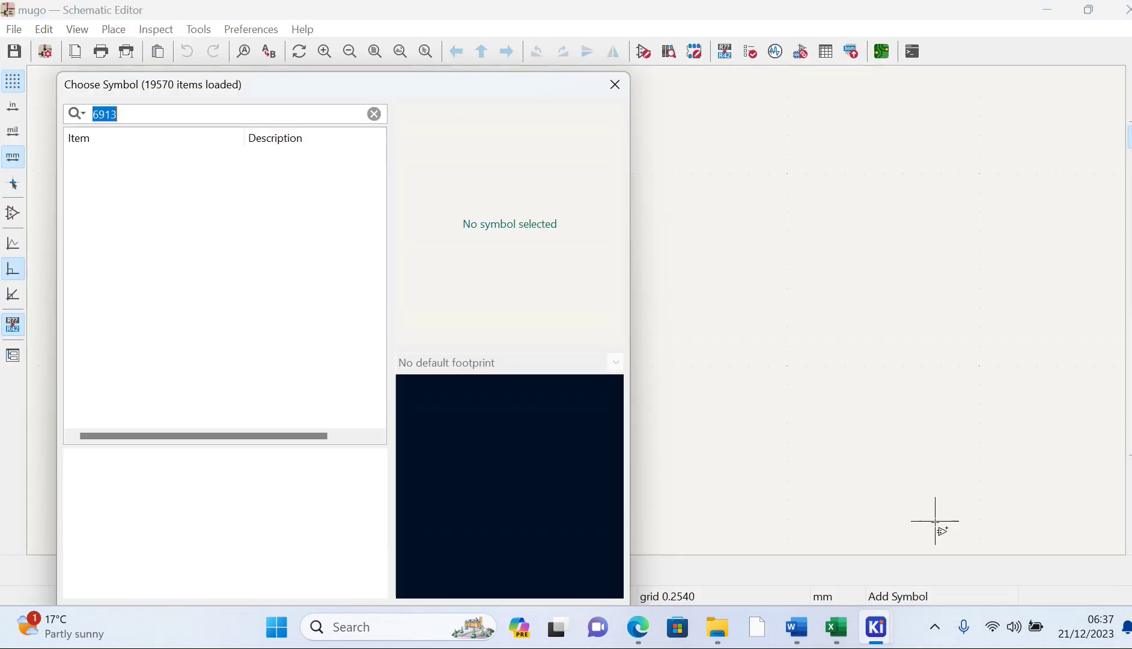
left_click(616, 84)
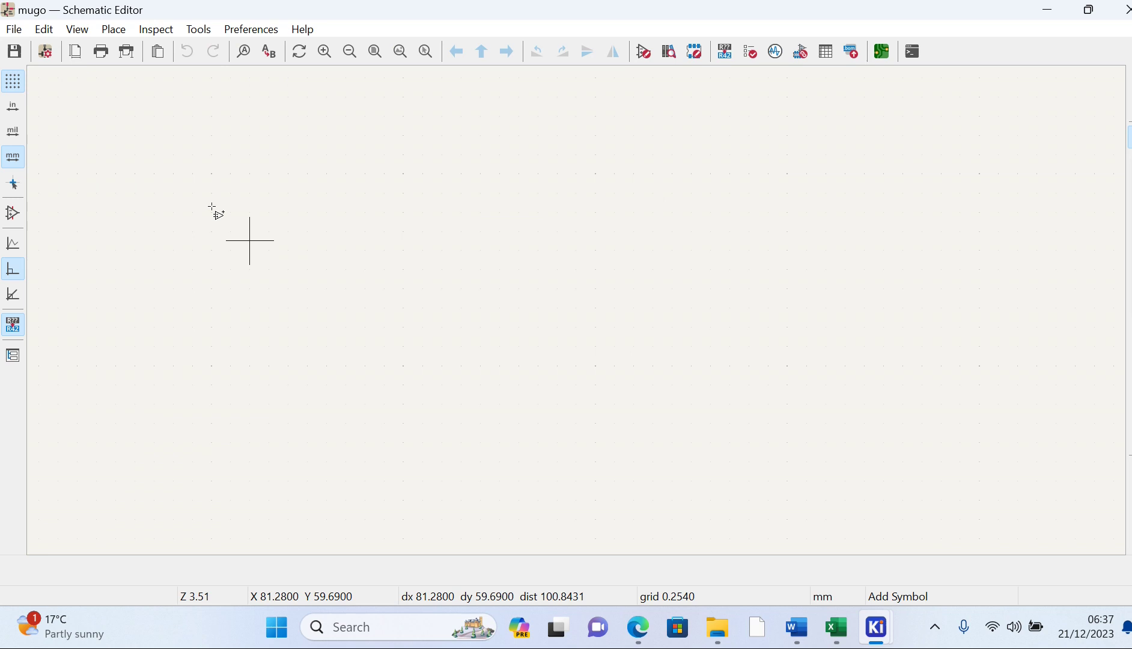
left_click(252, 30)
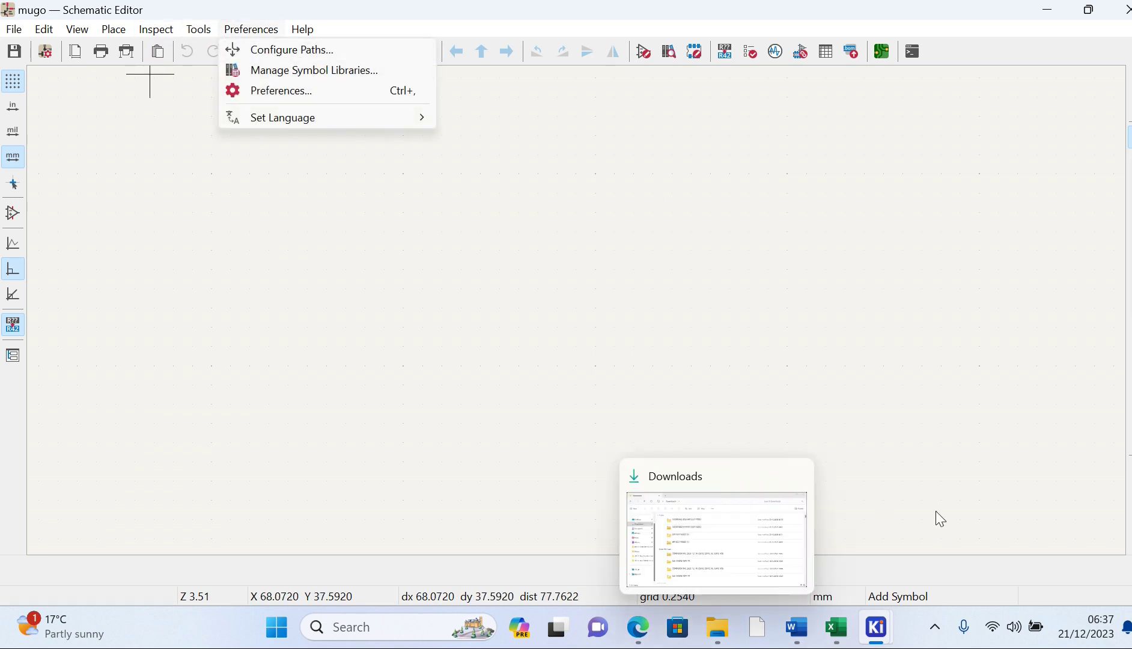
mouse_move(883, 632)
left_click(771, 533)
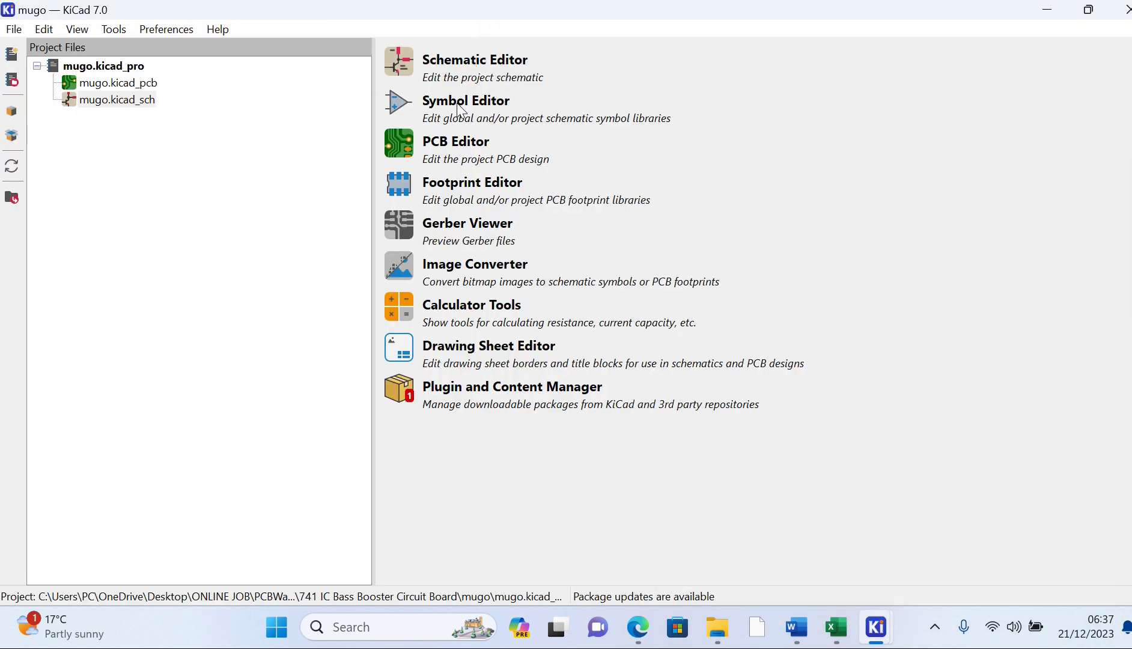
left_click(184, 29)
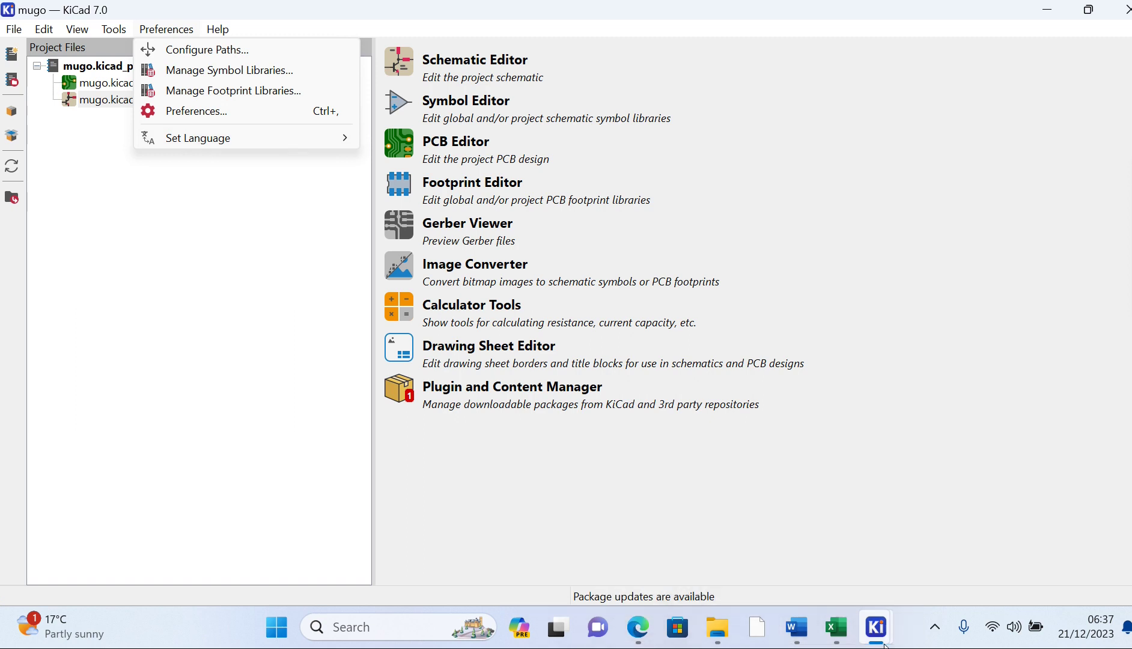
mouse_move(877, 628)
left_click(919, 530)
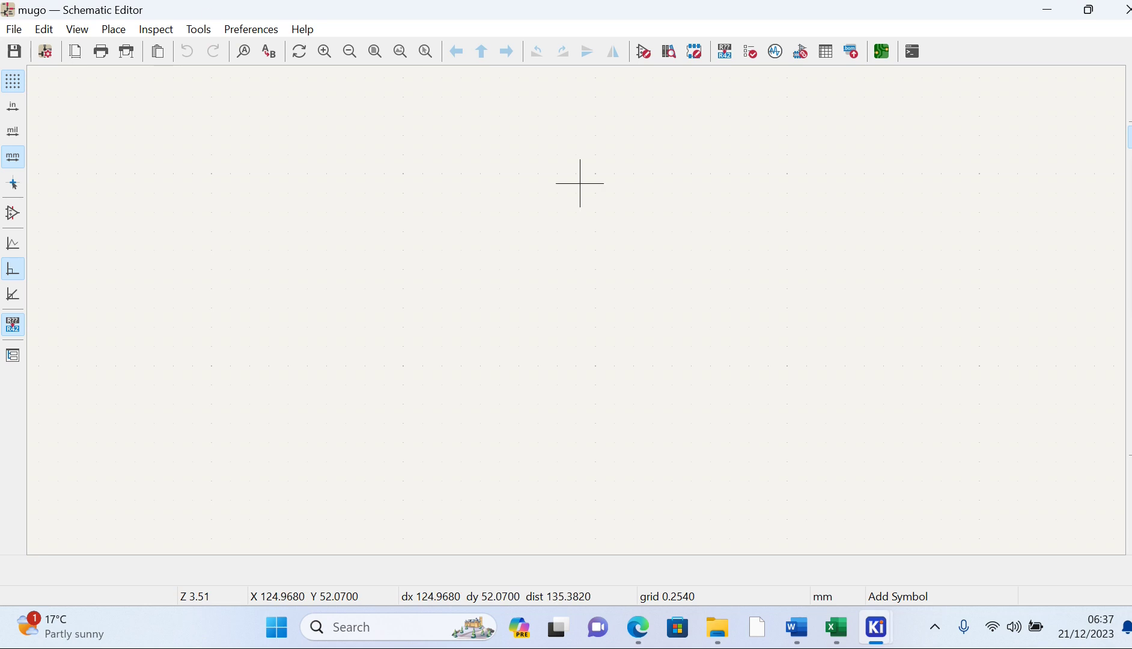
left_click(251, 30)
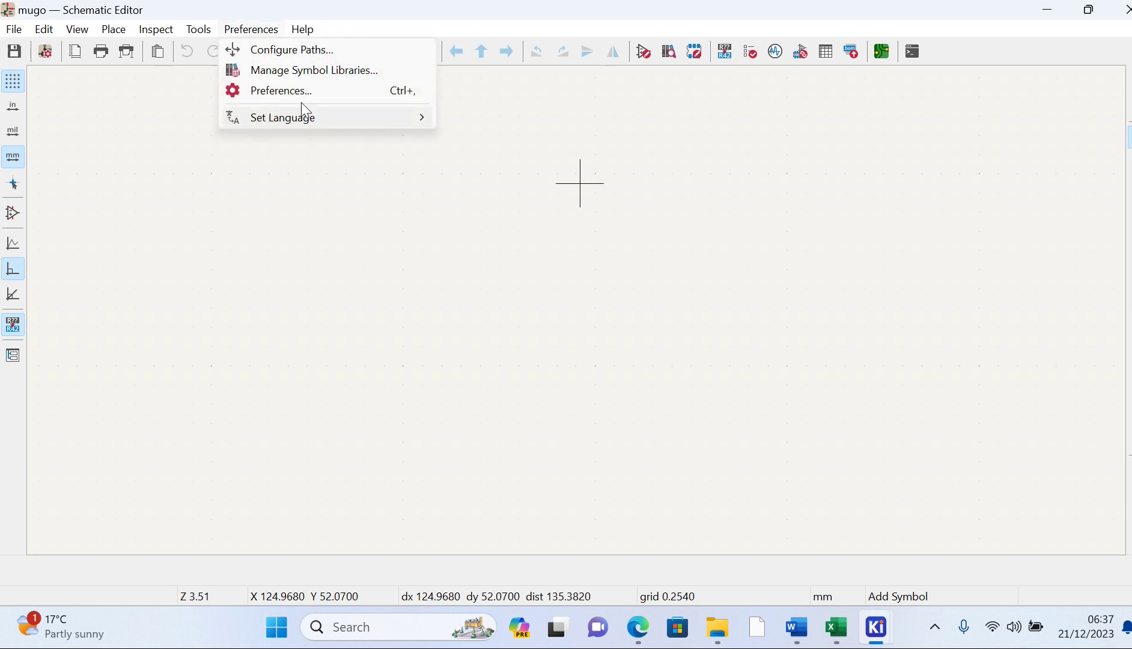
left_click(302, 71)
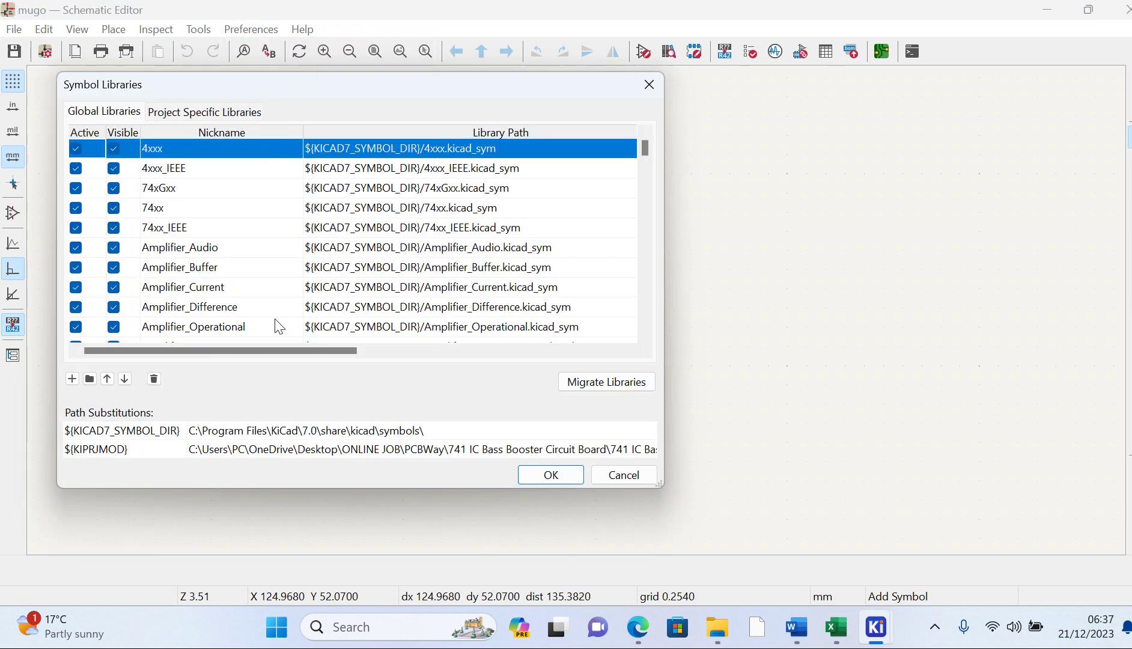
left_click(91, 380)
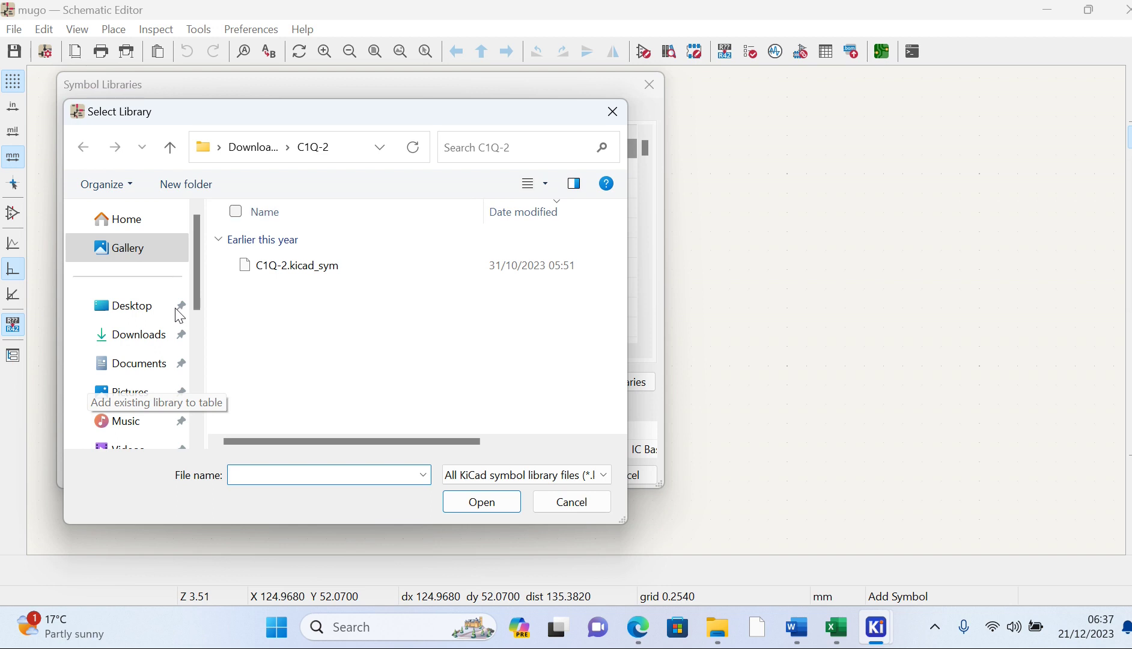
left_click(156, 337)
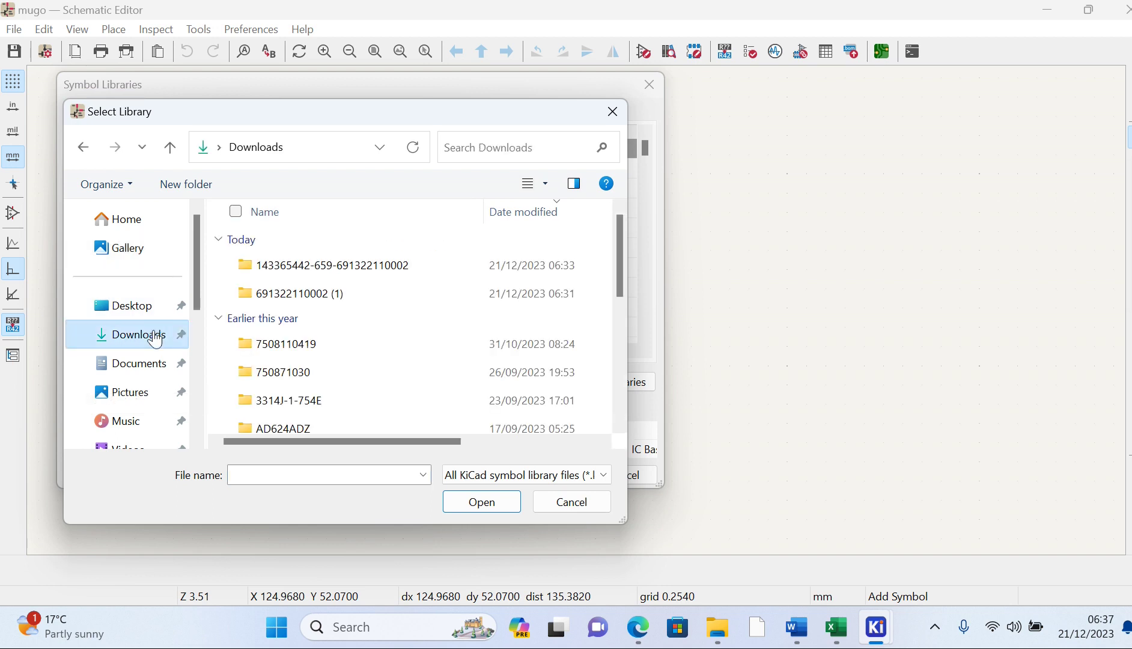
left_click(306, 295)
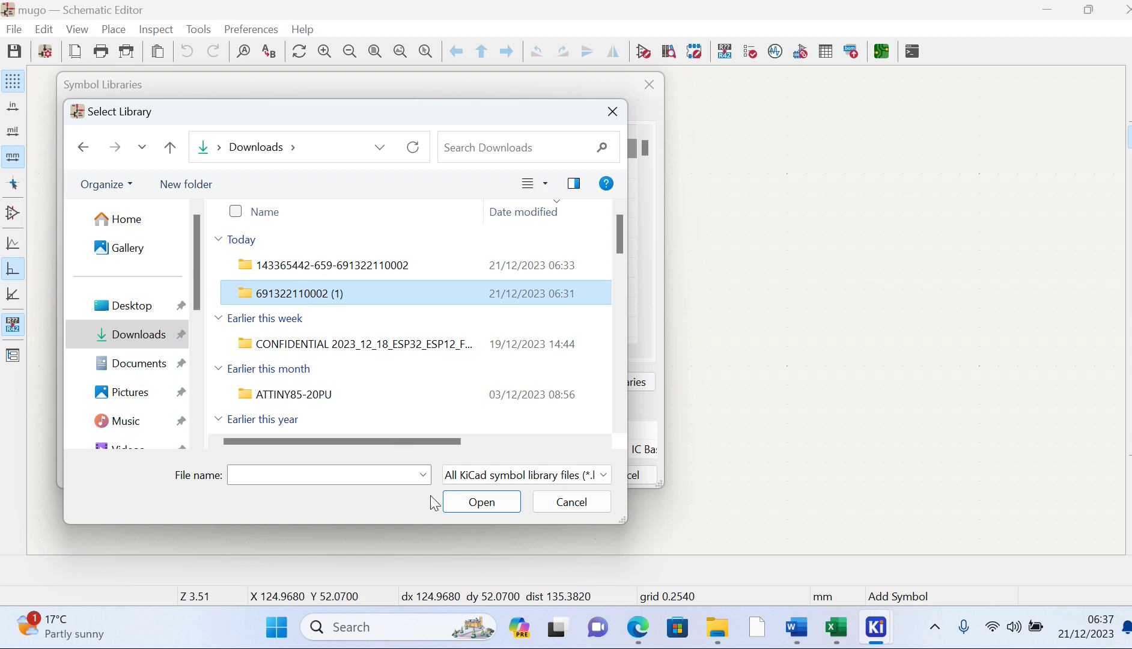
type("c1")
scroll(278, 303, "up", 10)
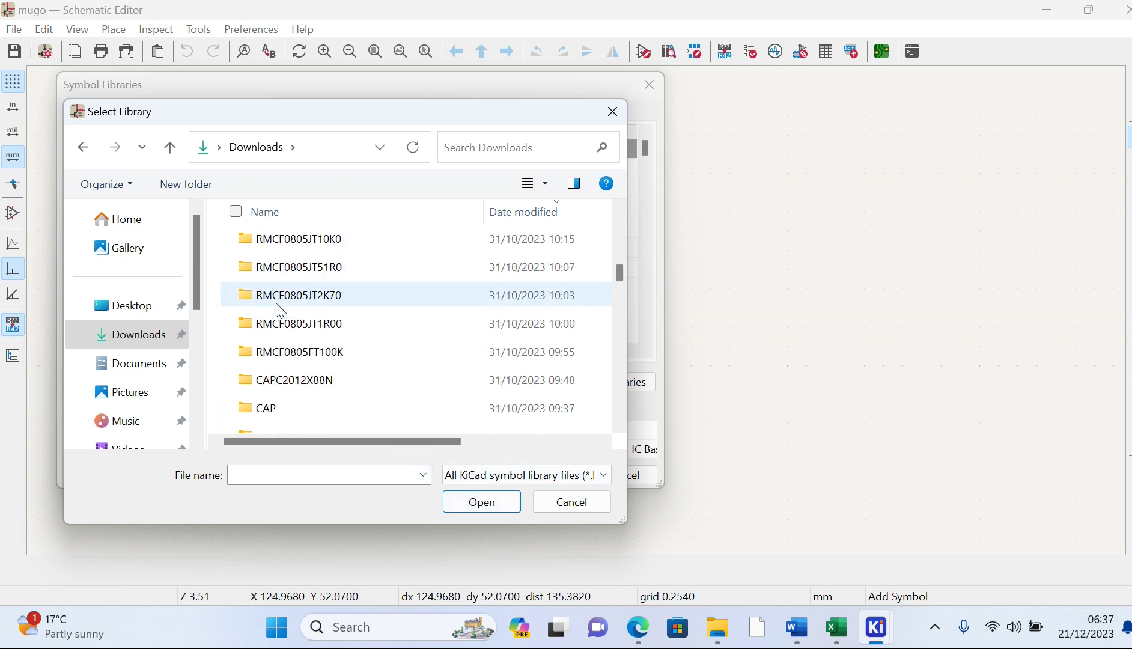
left_click(337, 301)
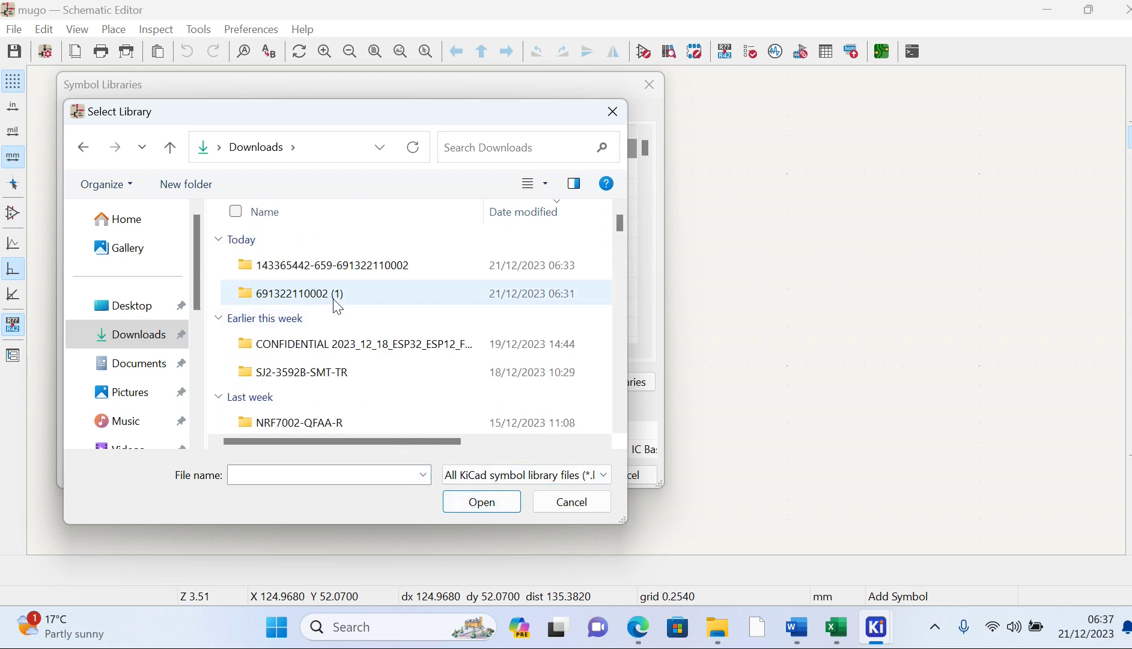
left_click(490, 500)
left_click(309, 273)
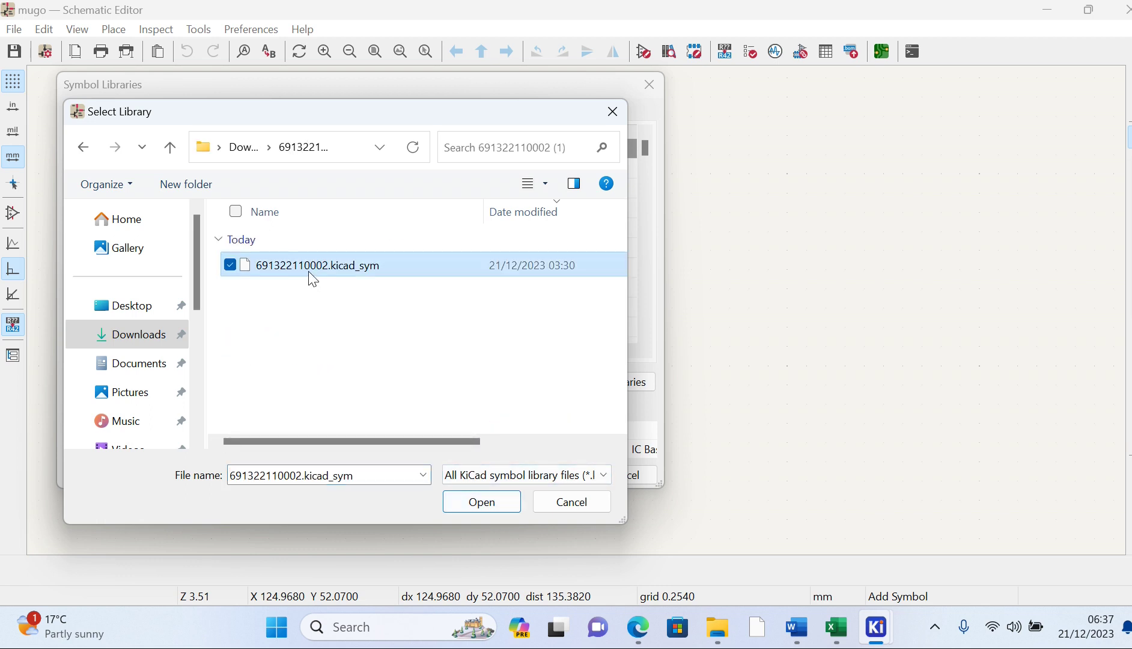
left_click(496, 502)
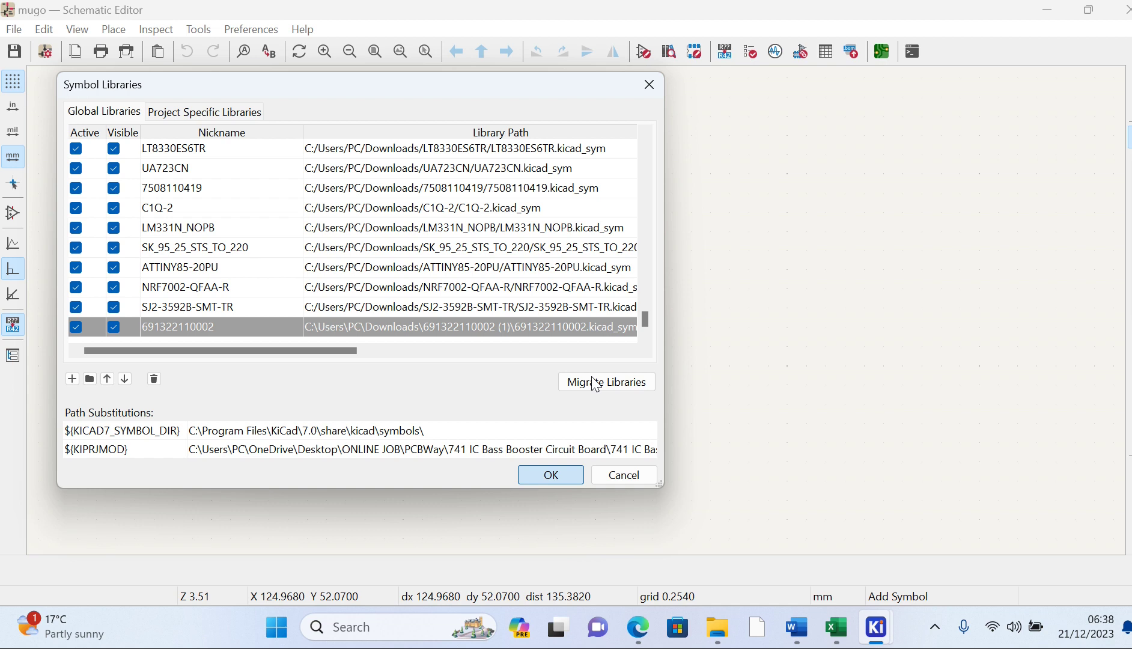
- Accept the updated symbol library table and dismiss the library load errors
left_click(566, 475)
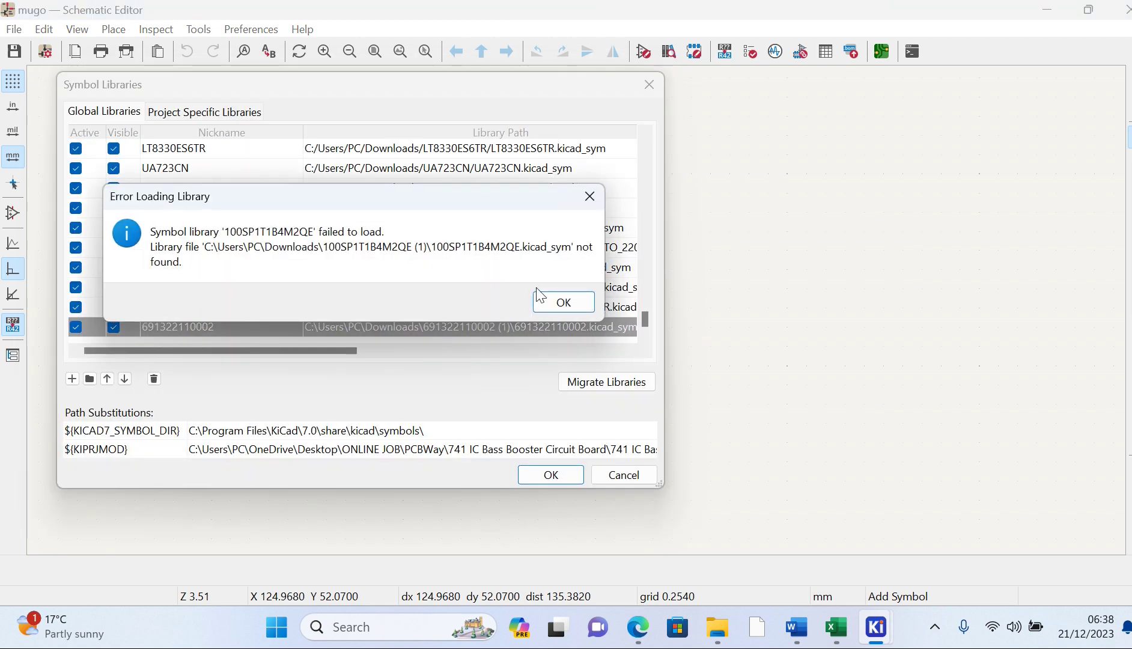
left_click(568, 301)
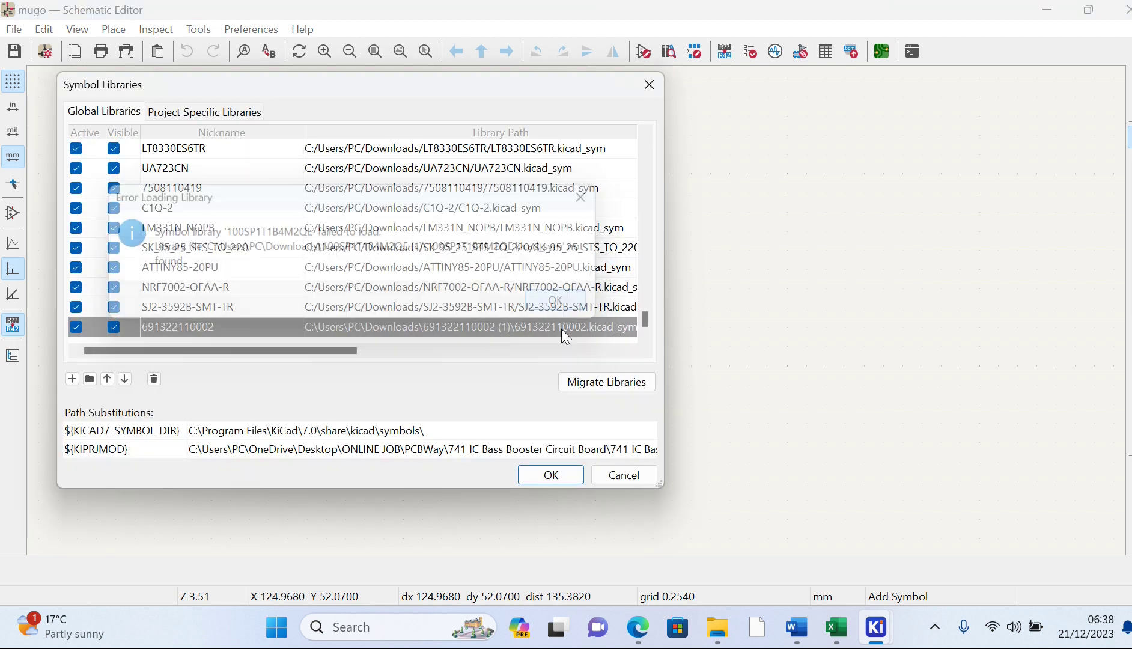
left_click(559, 479)
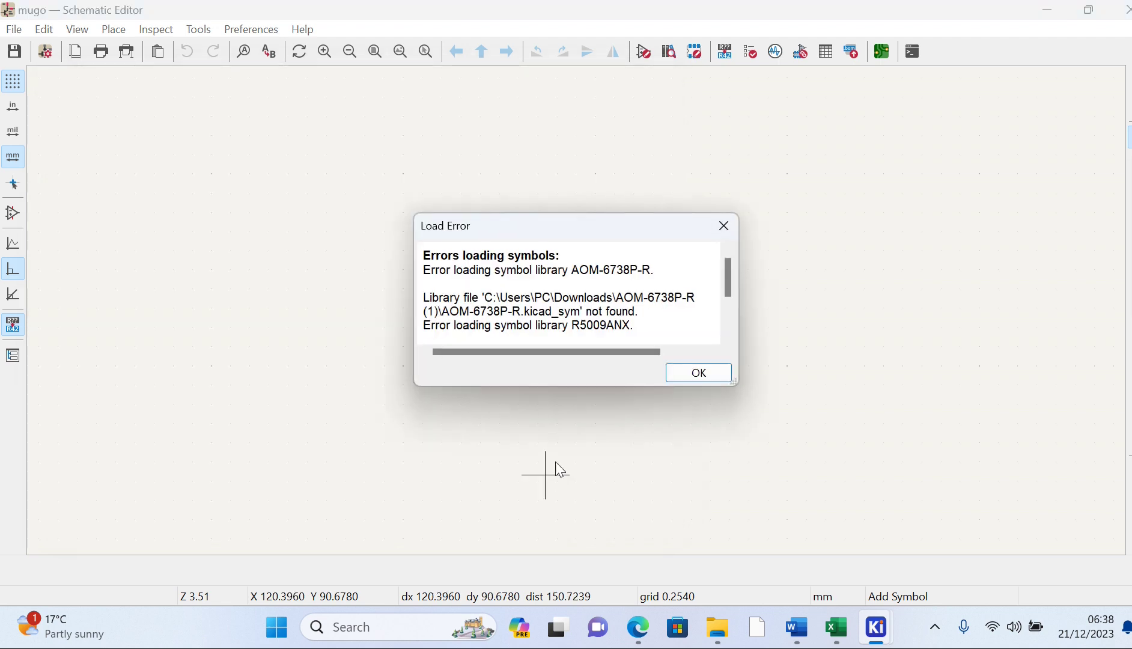
left_click(699, 373)
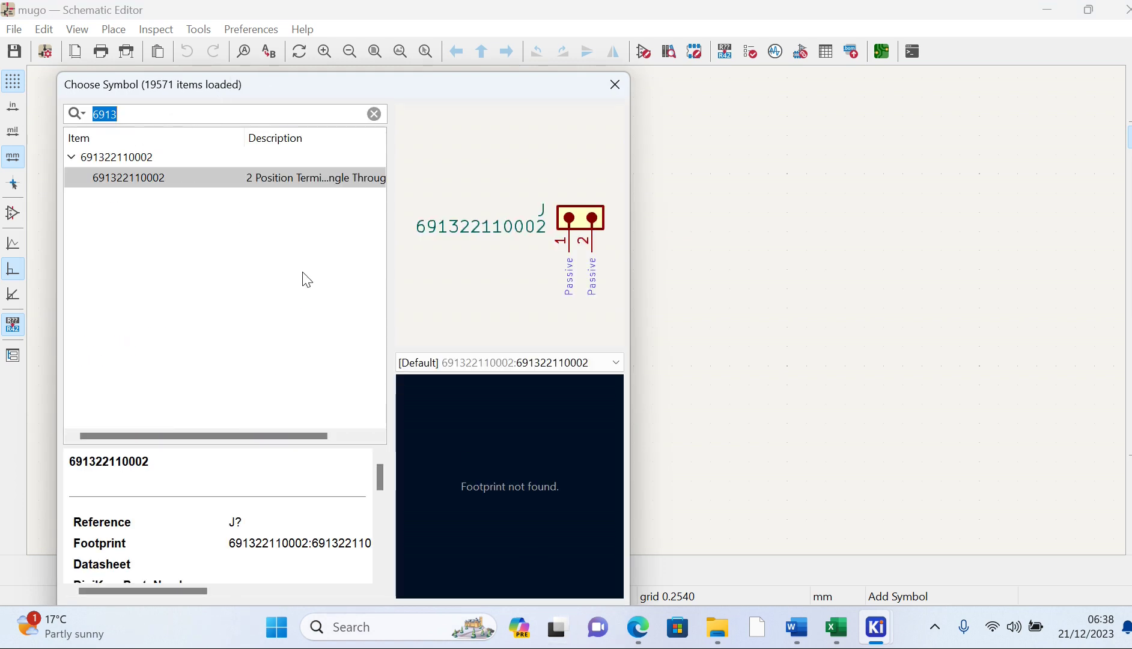
double_click(247, 178)
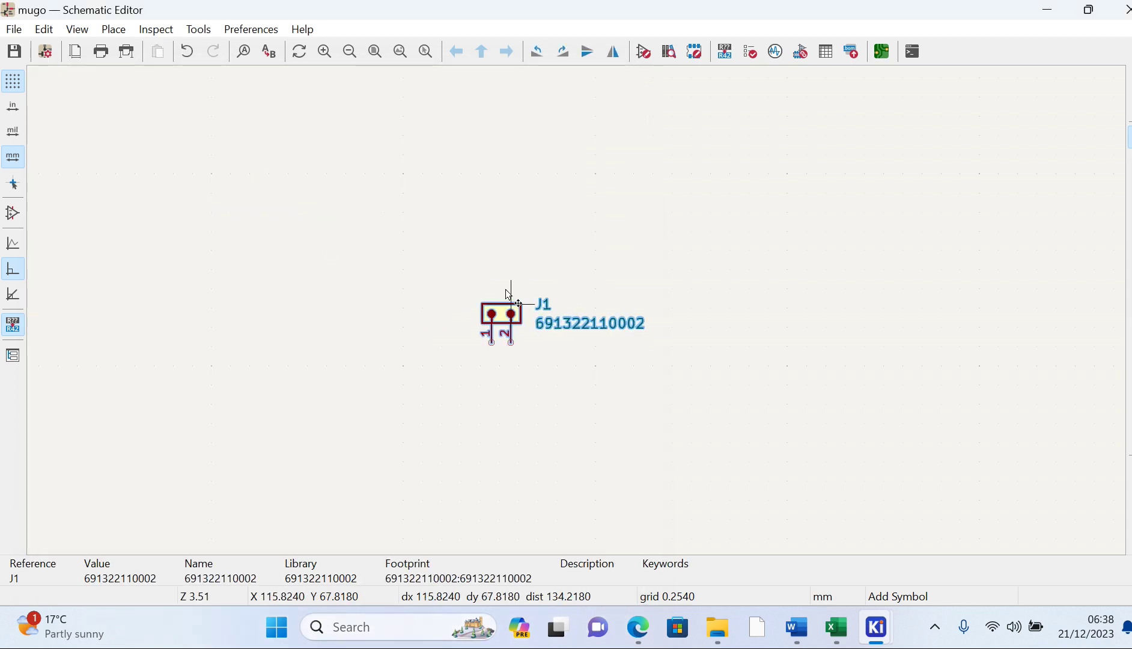
left_click(469, 204)
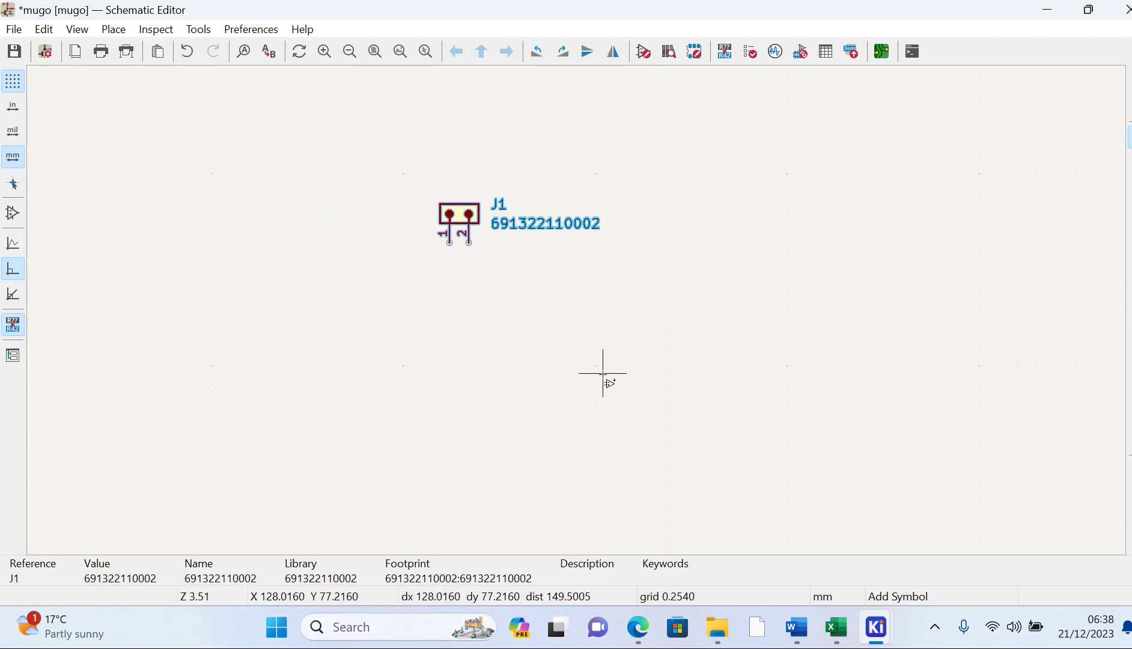
key("ctrl+s")
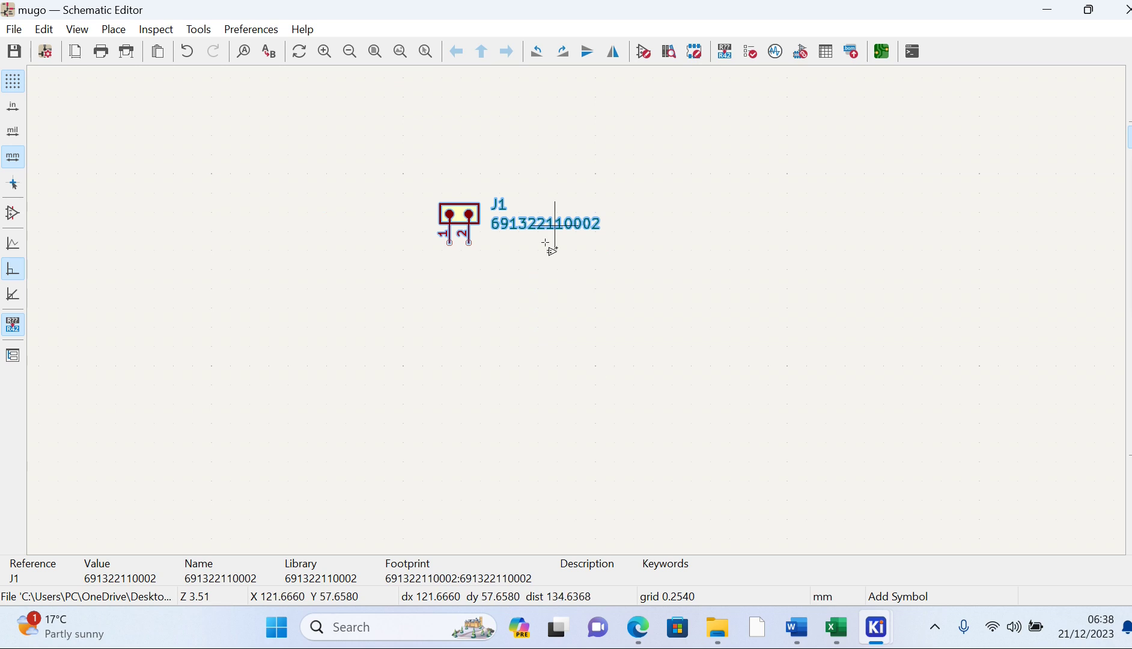
- Open footprint assignment for the schematic, inspect J1's assigned footprint and close the footprint viewer
scroll(472, 236, "up", 5)
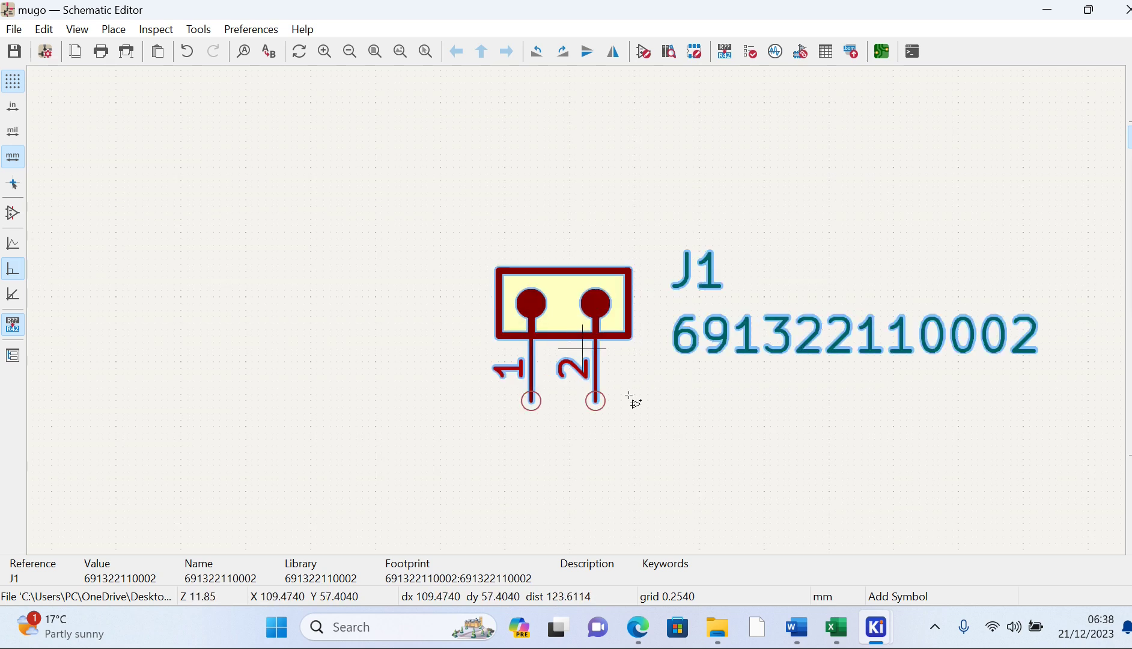
left_click(801, 53)
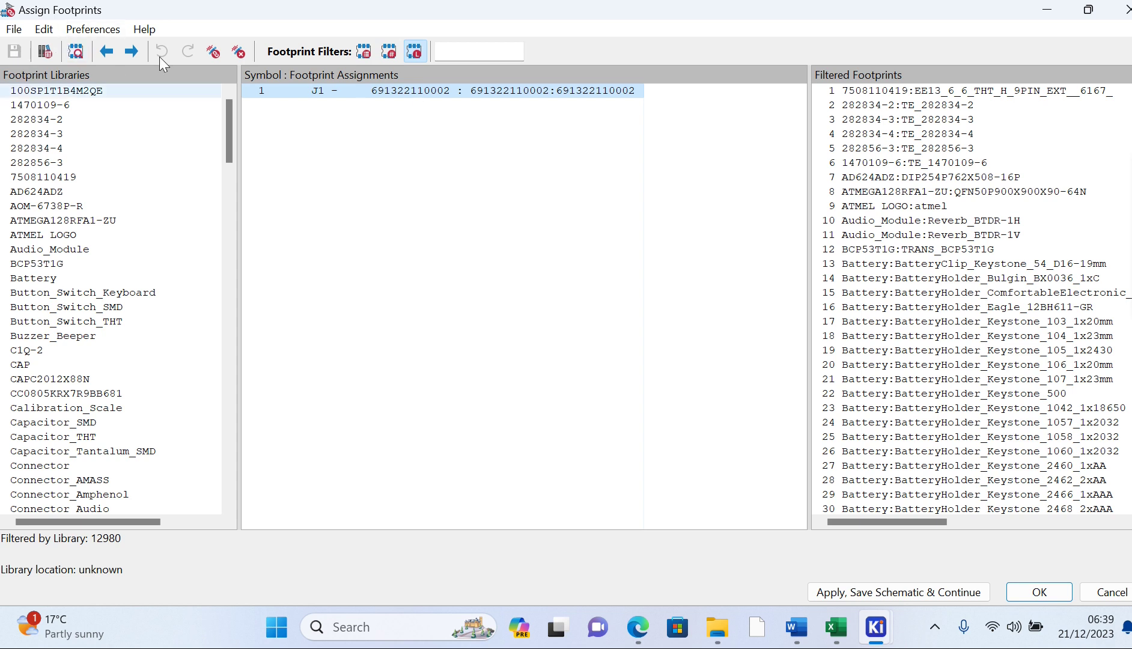
left_click(76, 52)
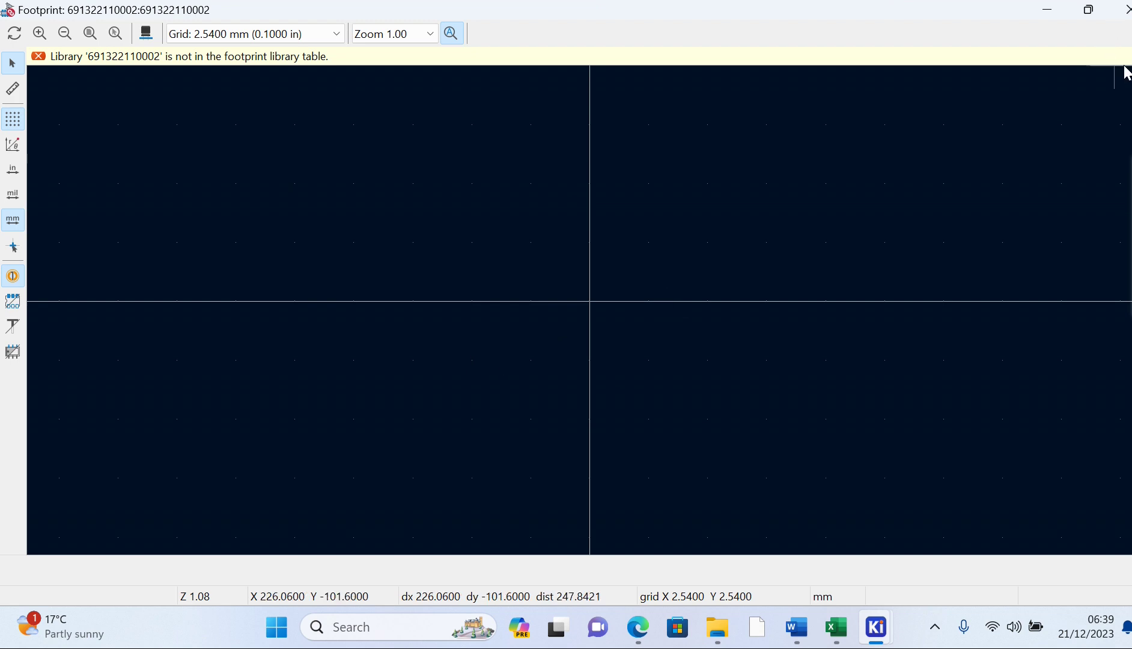
left_click(1128, 10)
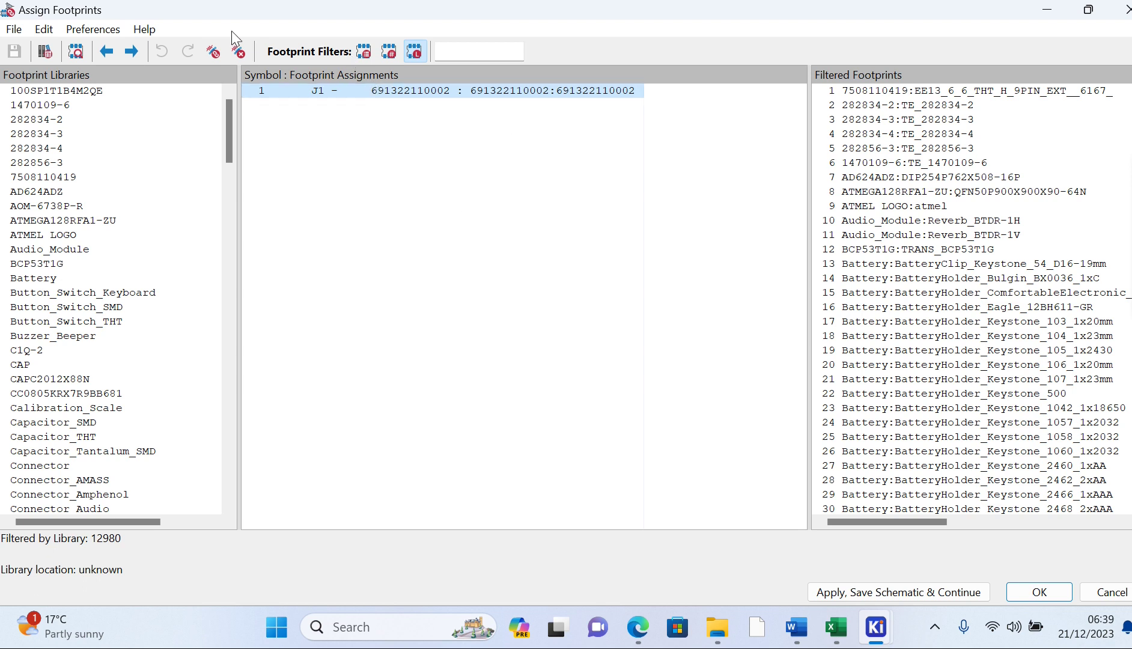
left_click(106, 34)
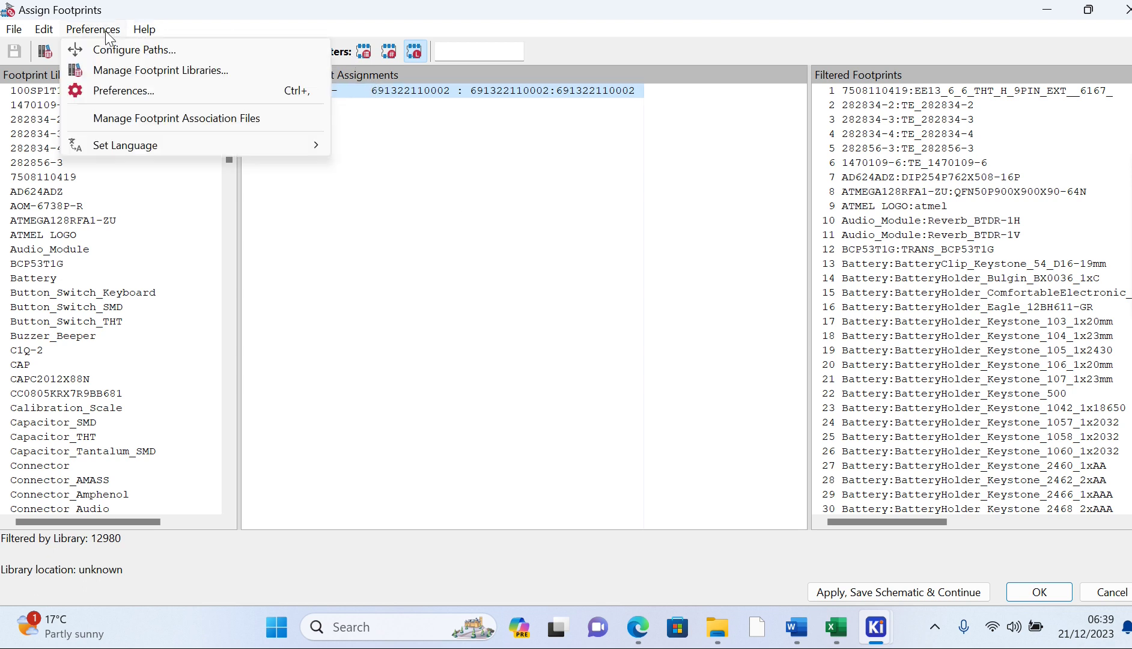
left_click(153, 71)
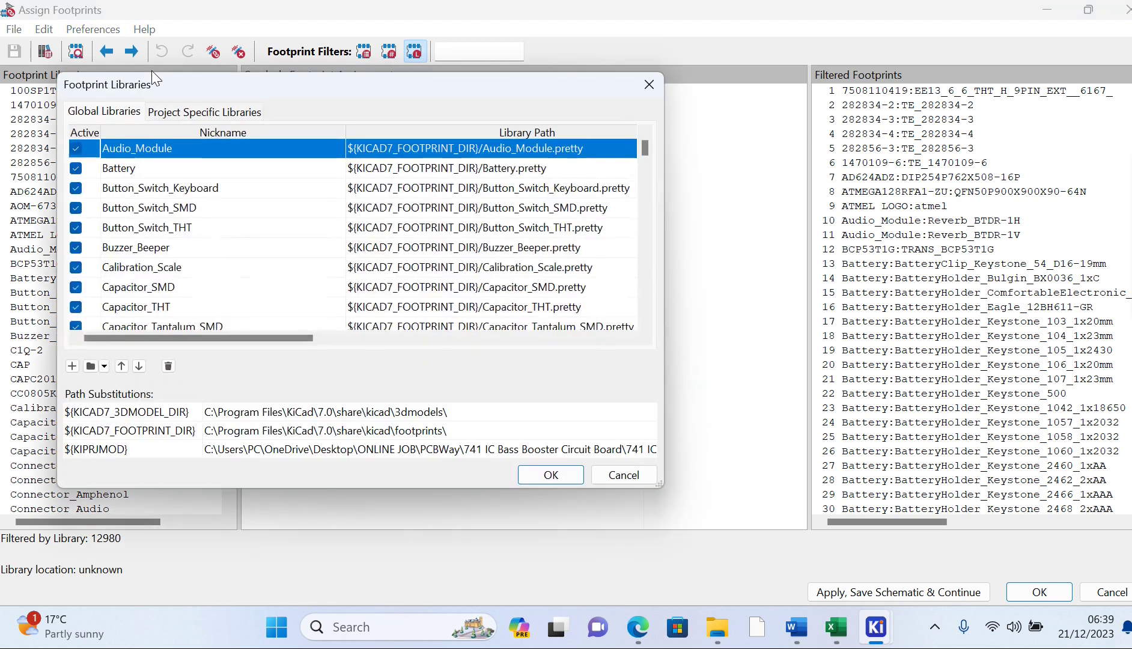
left_click(92, 366)
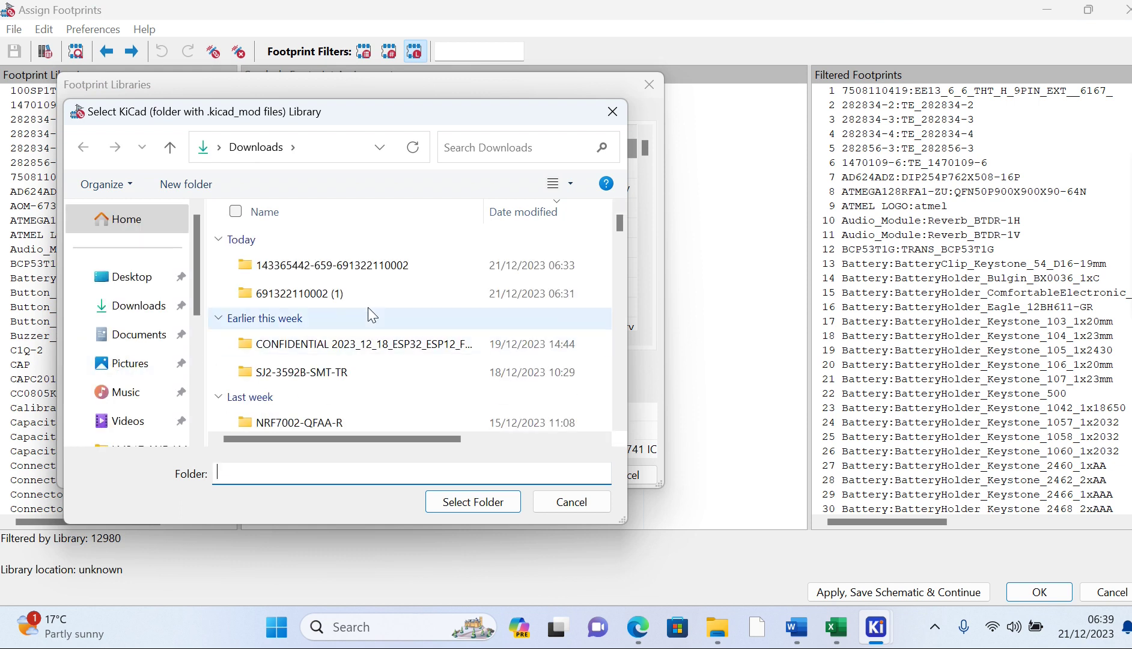
left_click(305, 298)
left_click(475, 502)
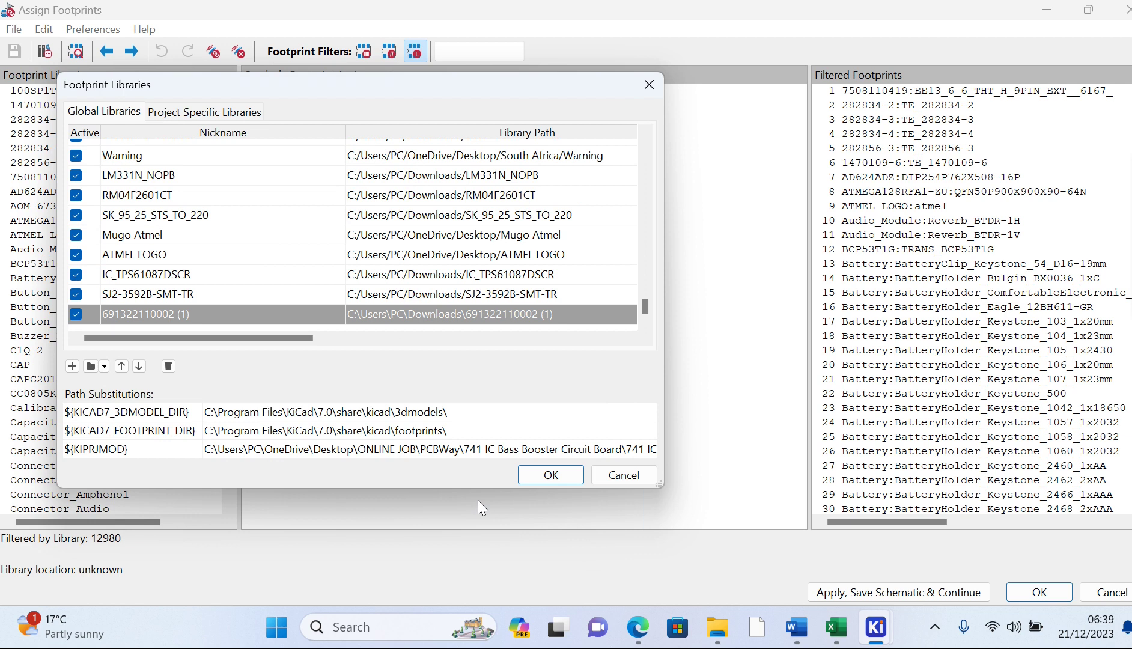
left_click(547, 476)
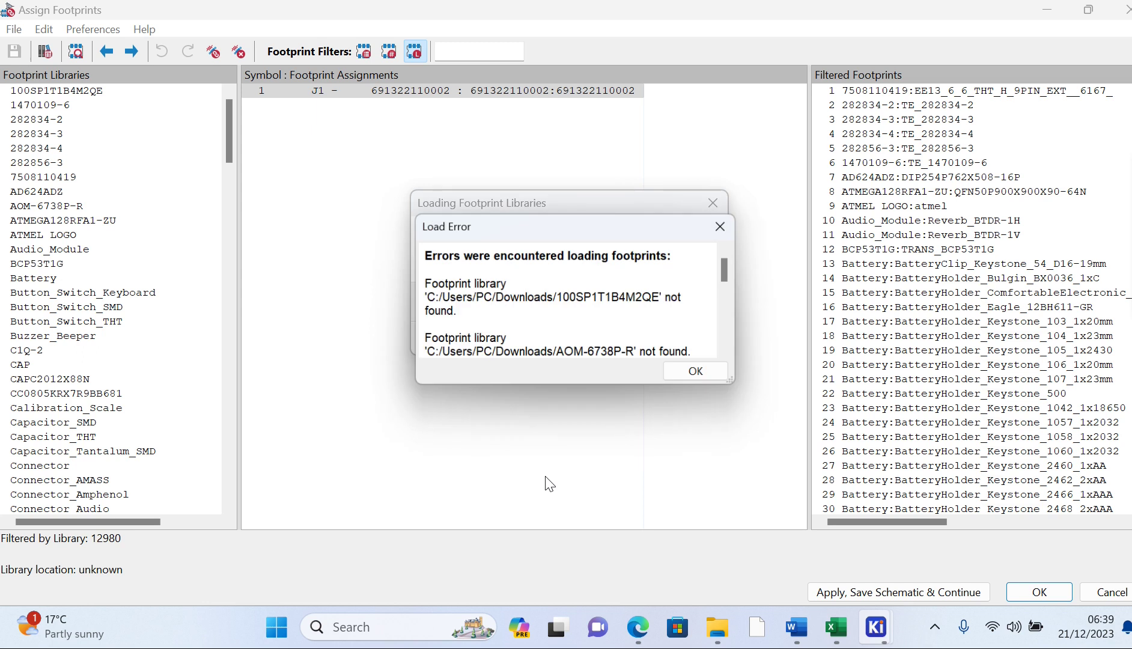
left_click(699, 373)
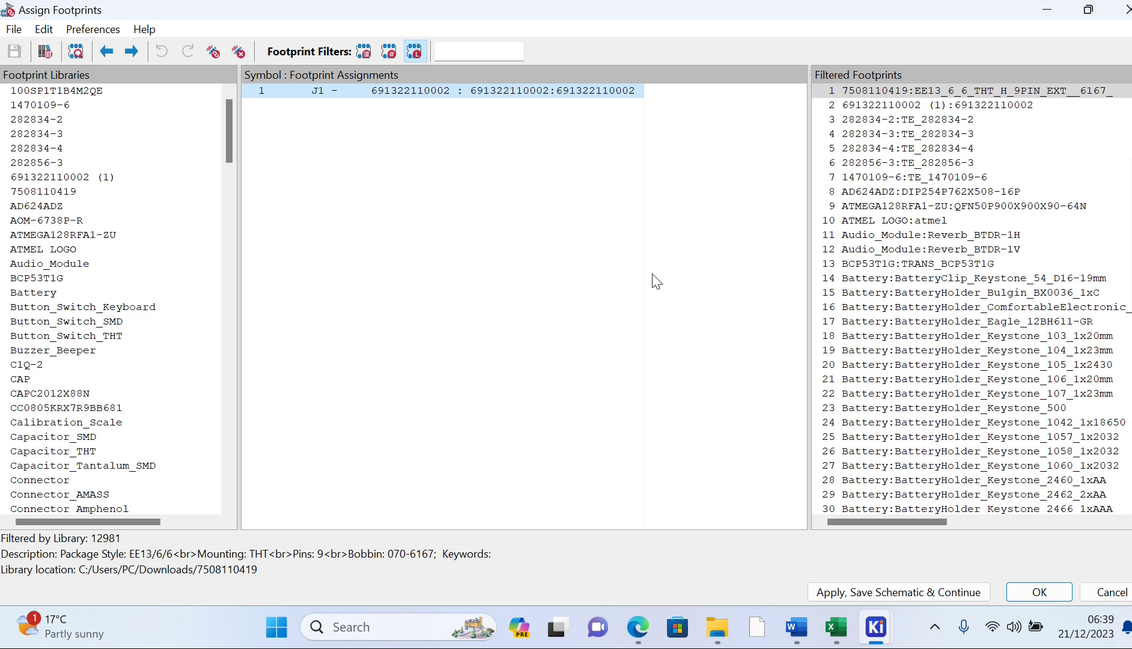
left_click(75, 51)
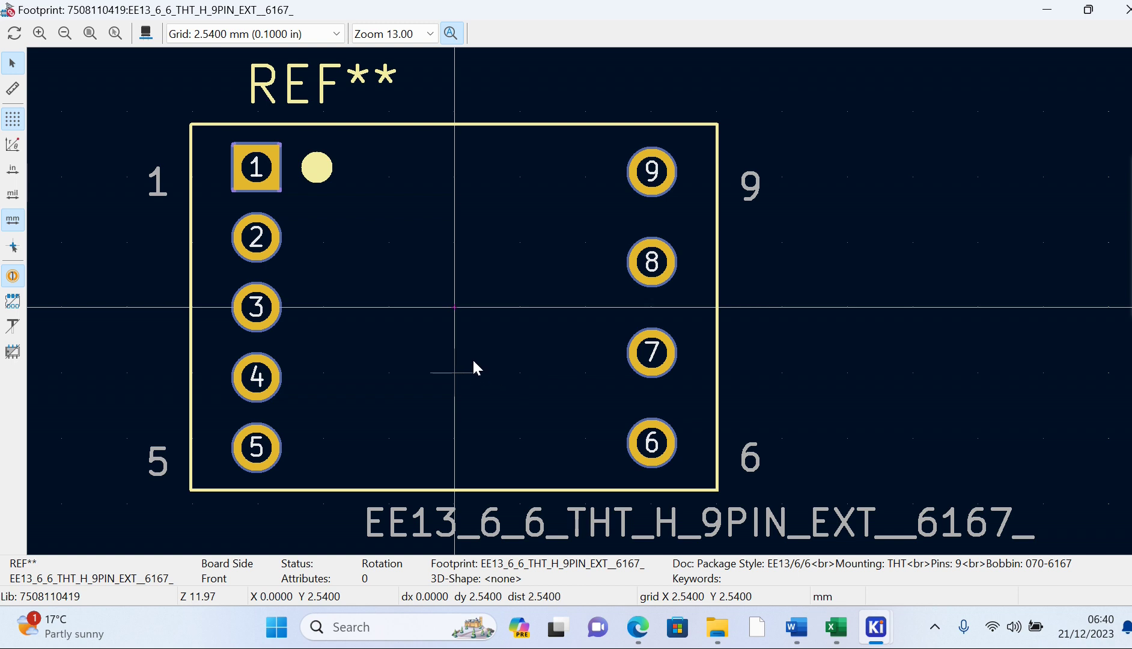
left_click(145, 34)
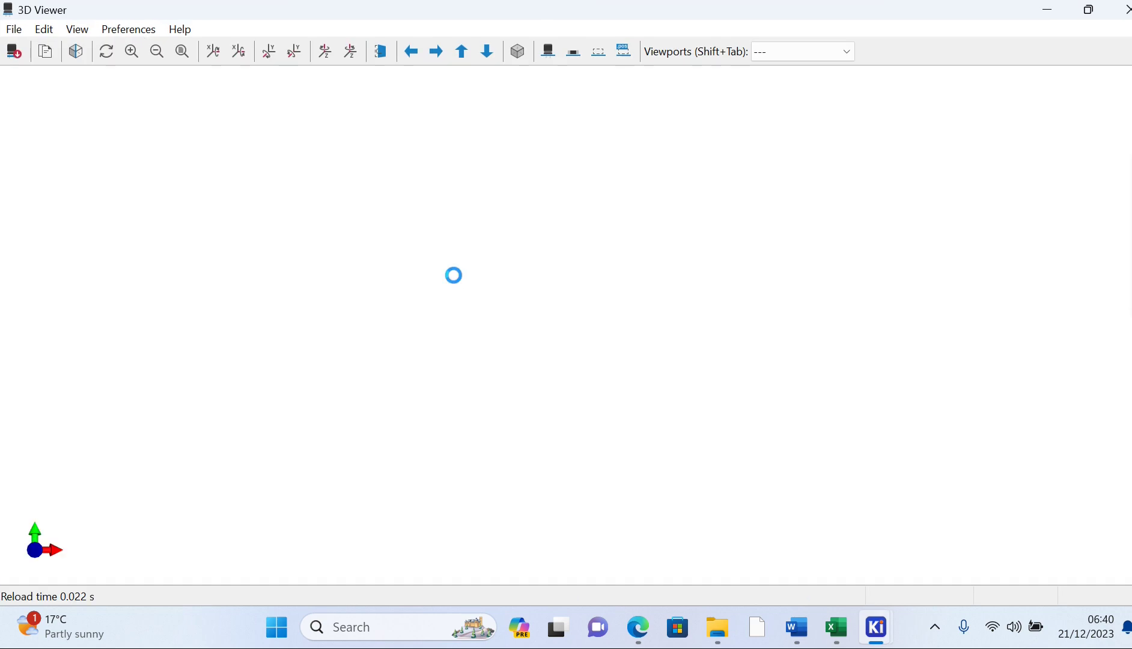
left_click_drag(520, 359, 446, 401)
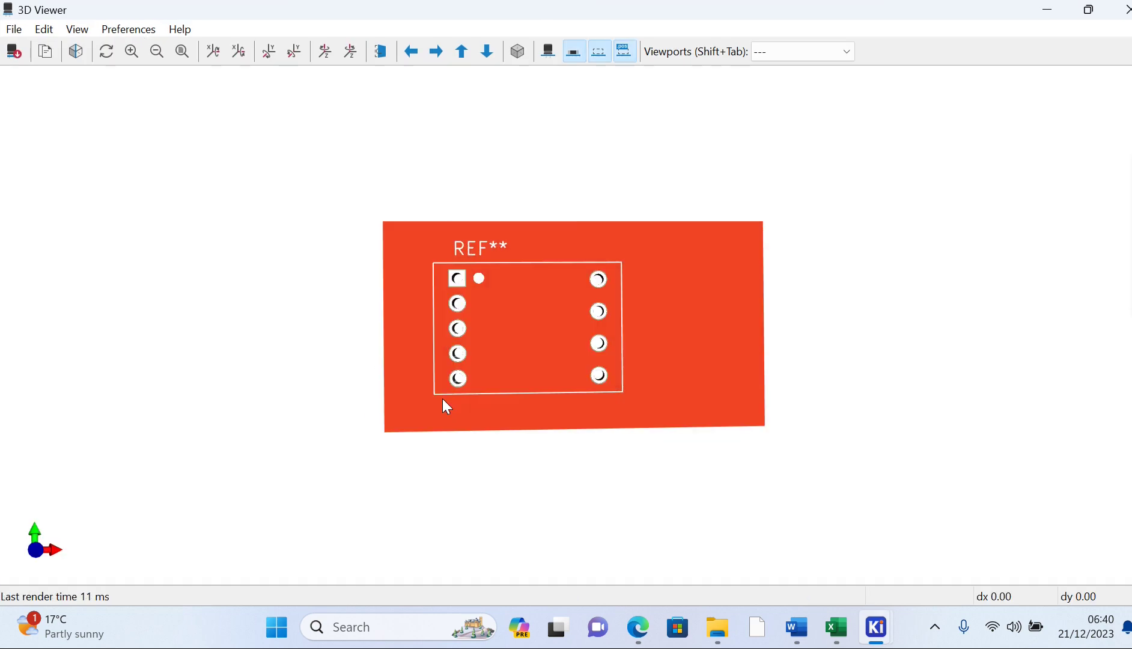
left_click(1123, 13)
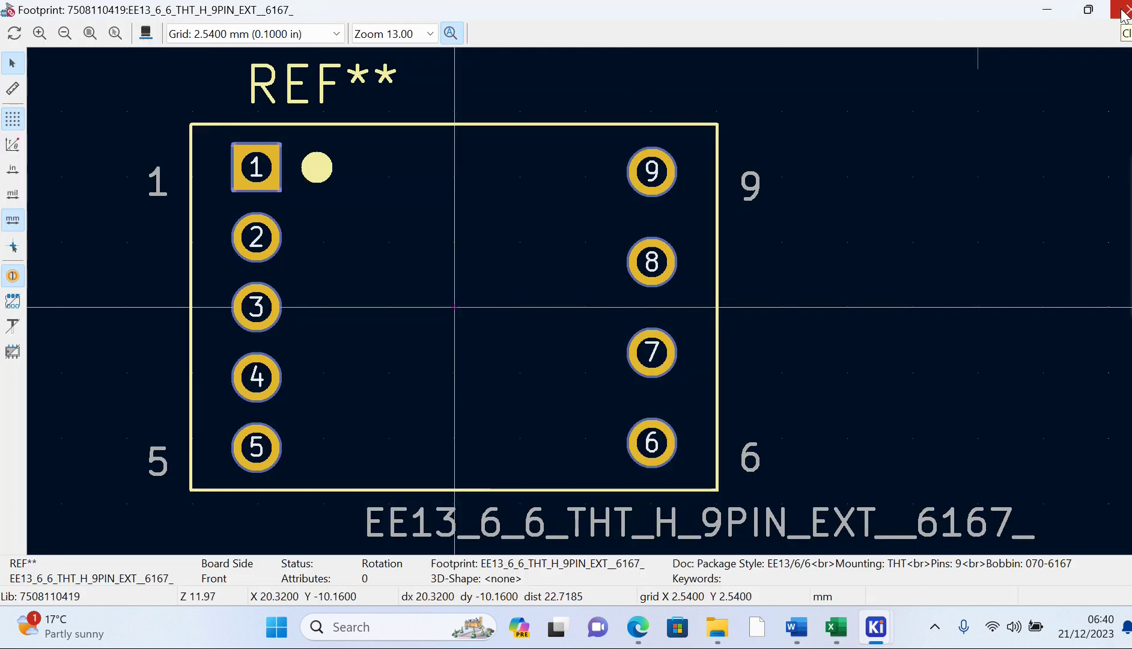
left_click(1123, 10)
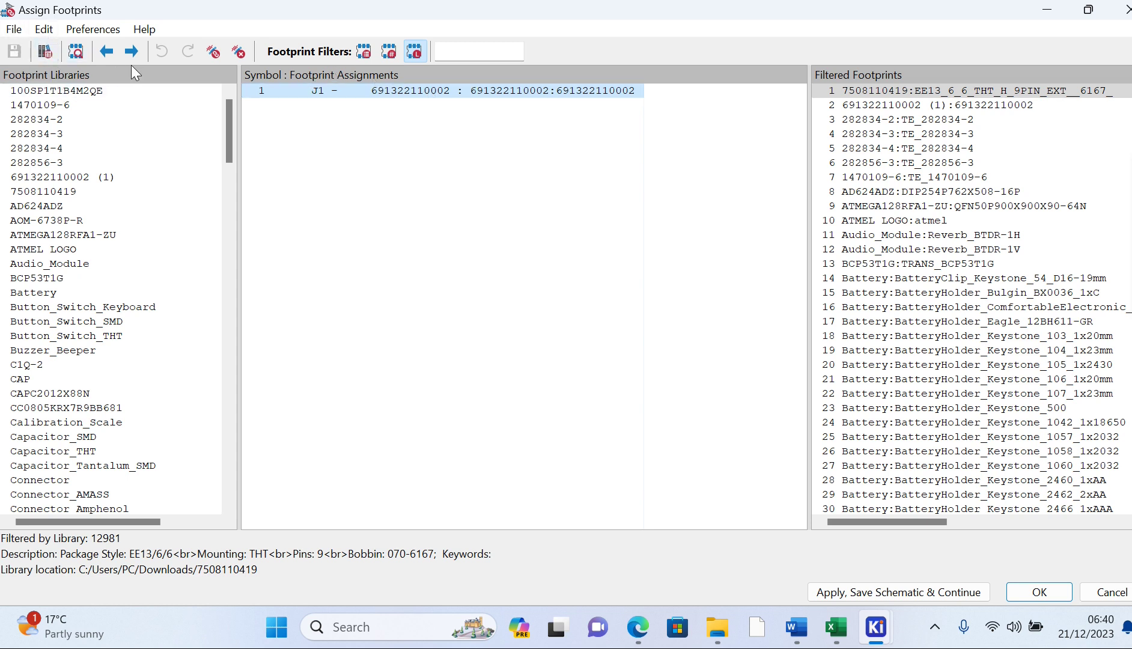
scroll(84, 156, "down", 2)
scroll(84, 156, "down", 18)
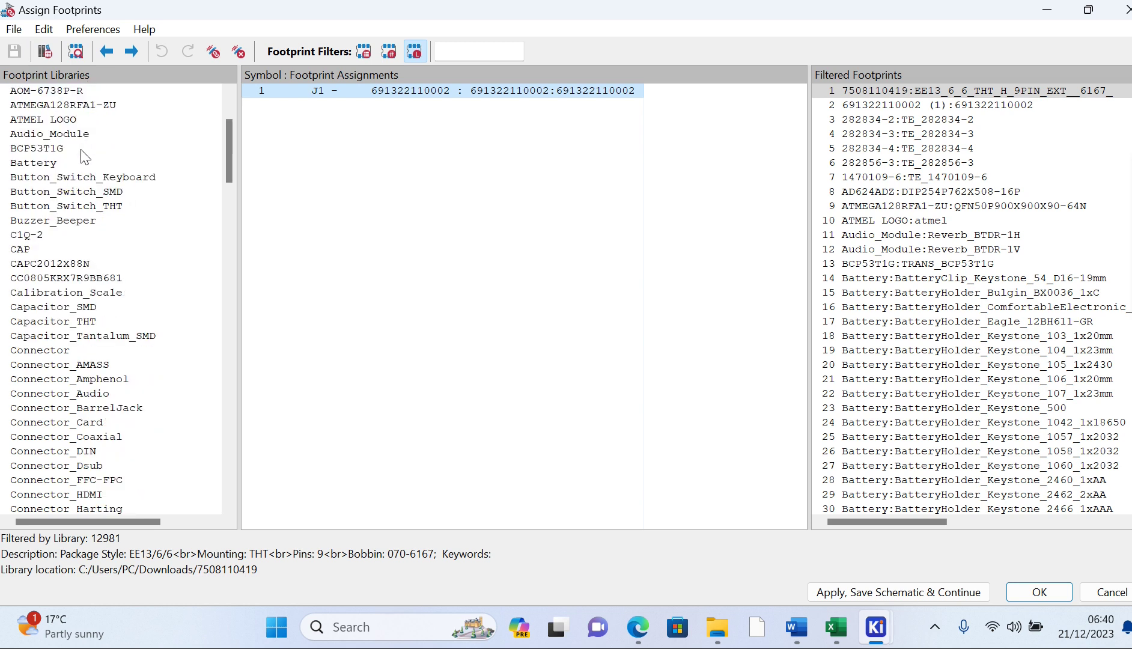
scroll(78, 161, "down", 20)
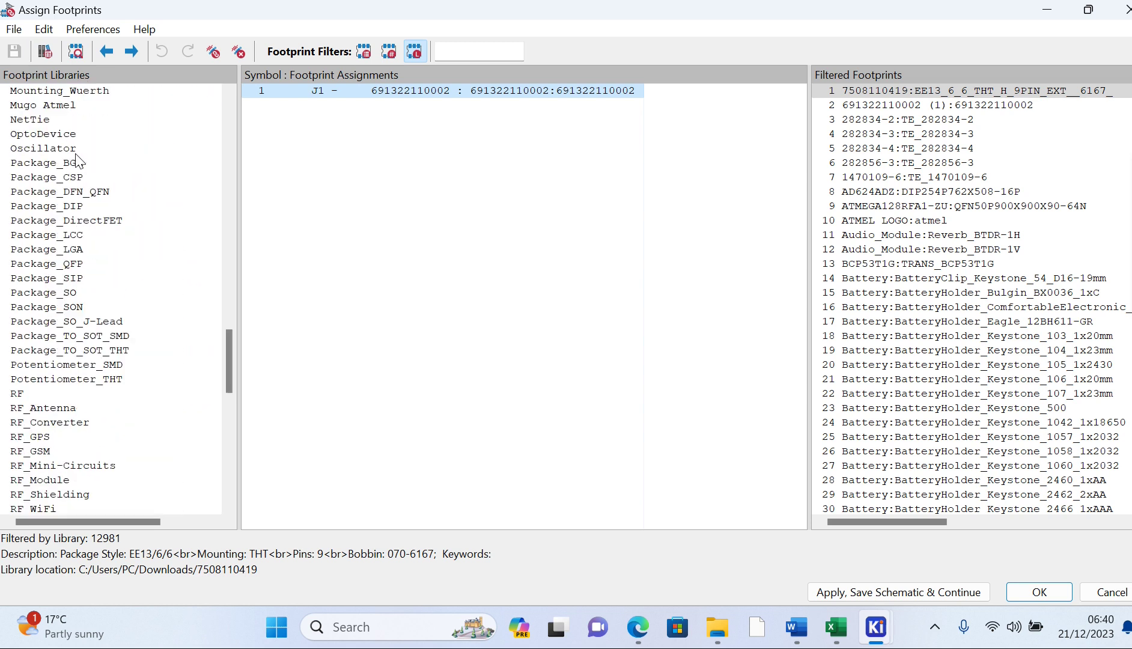
scroll(78, 161, "up", 20)
scroll(78, 161, "up", 20)
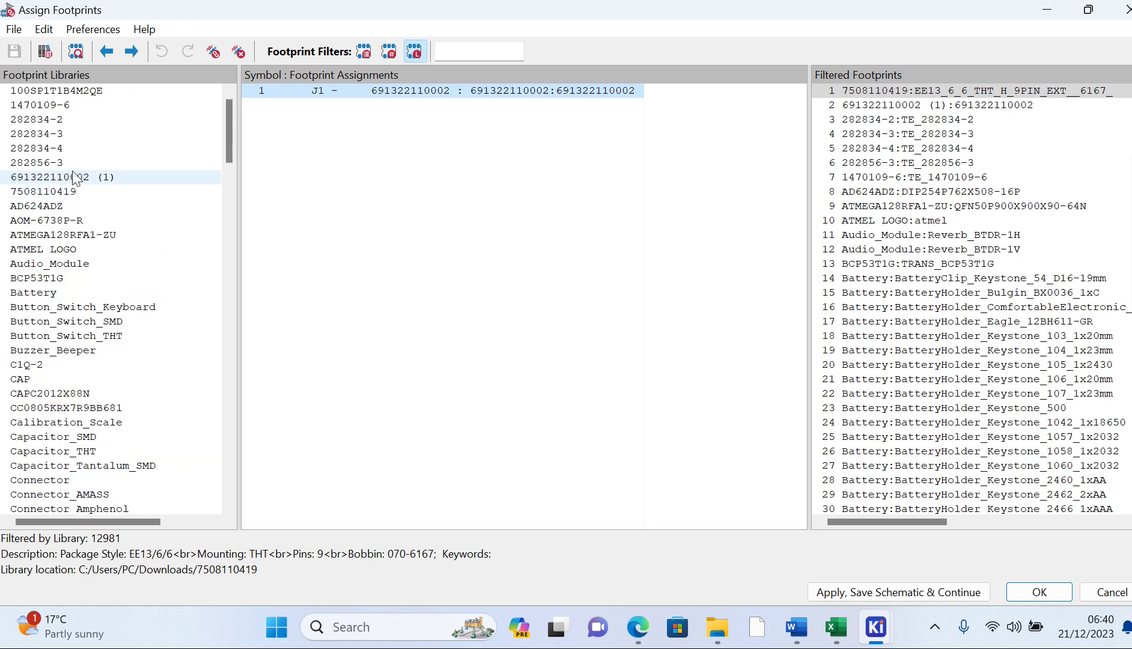
left_click(74, 178)
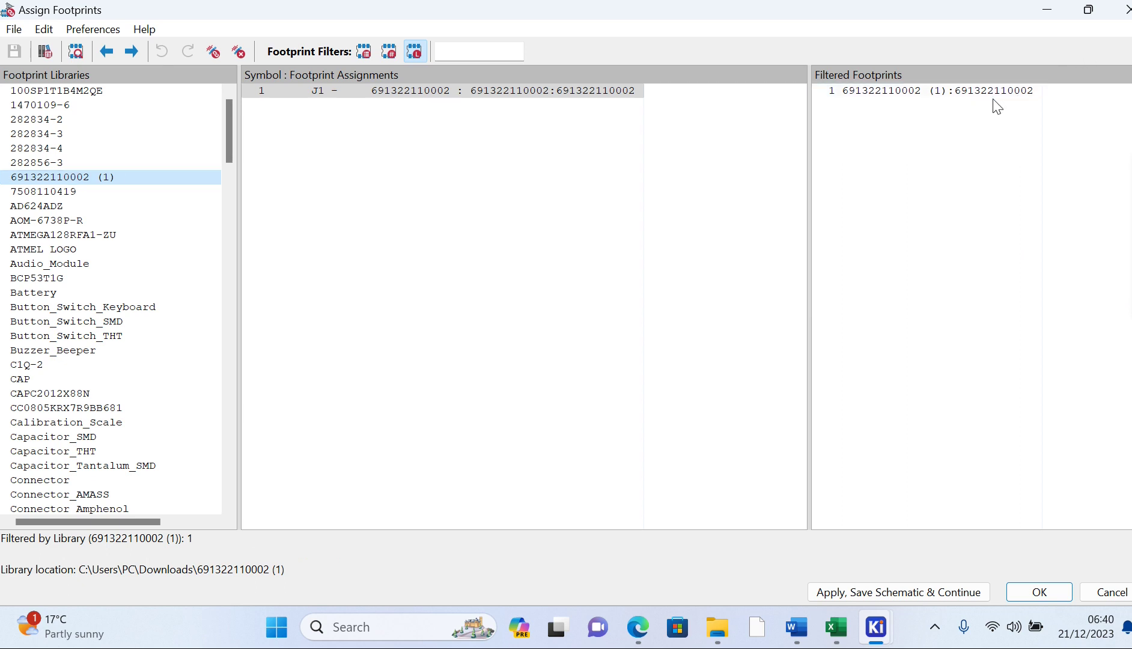
left_click(973, 91)
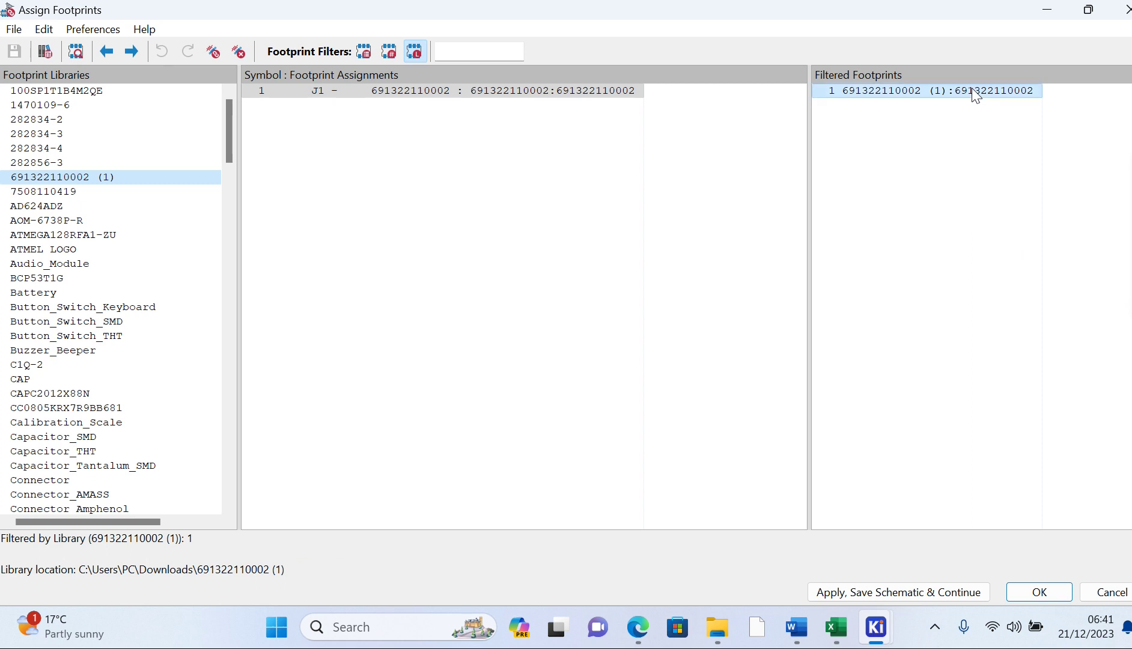
double_click(973, 90)
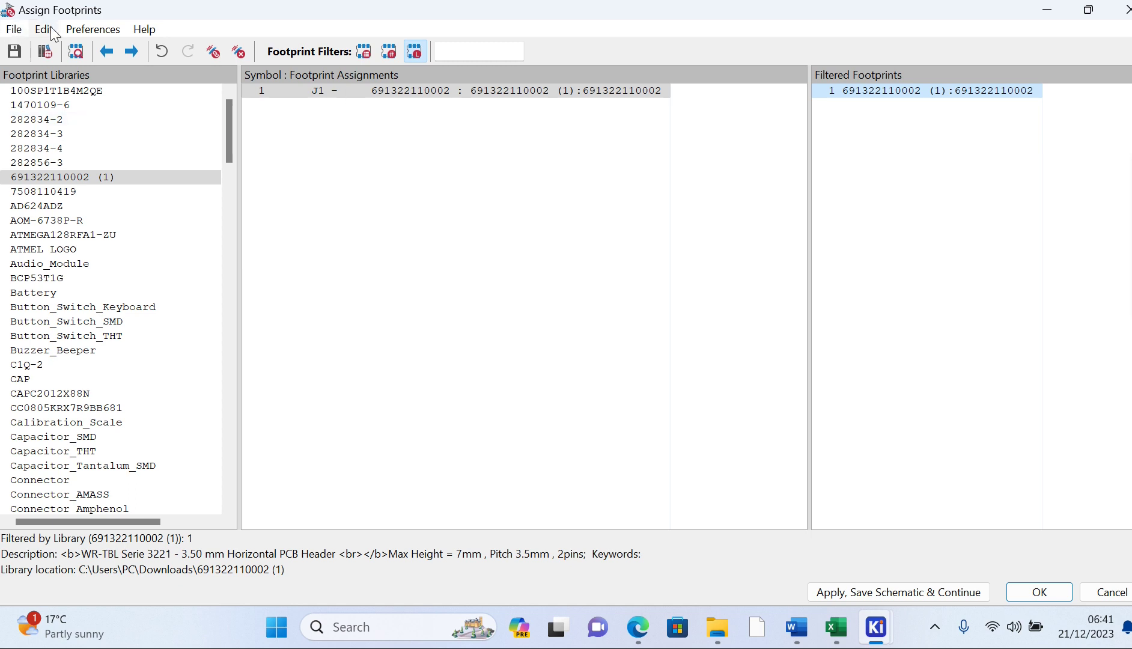
- Check J1's assigned footprint in the viewer, apply the assignment with the schematic saved, and close footprint assignment
left_click(80, 54)
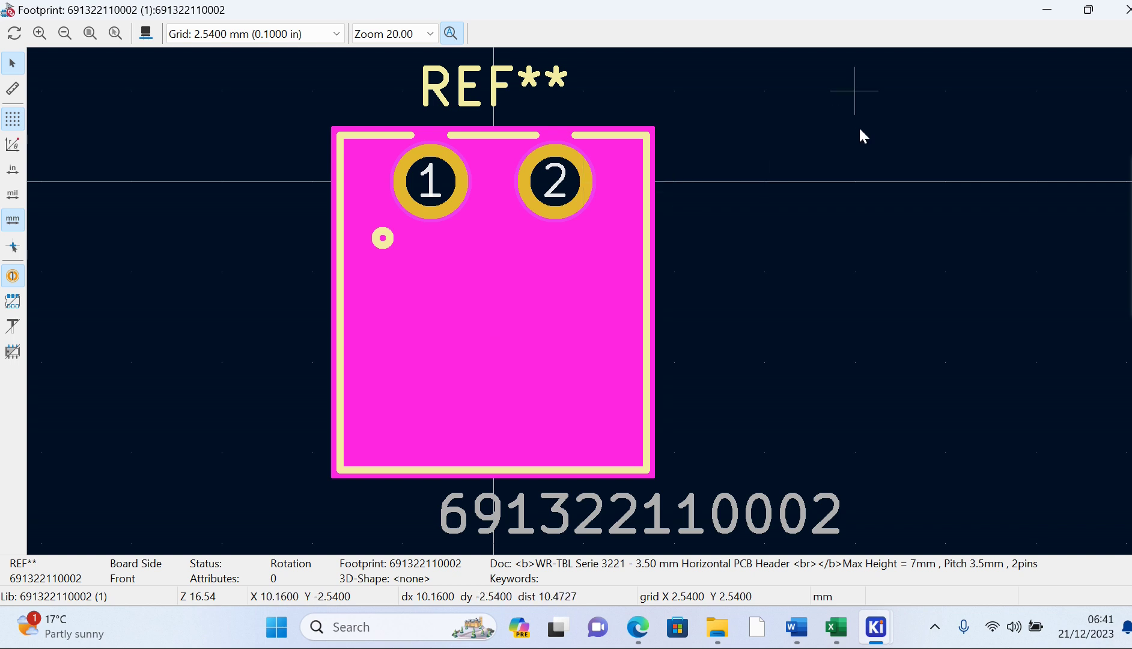
left_click(1126, 10)
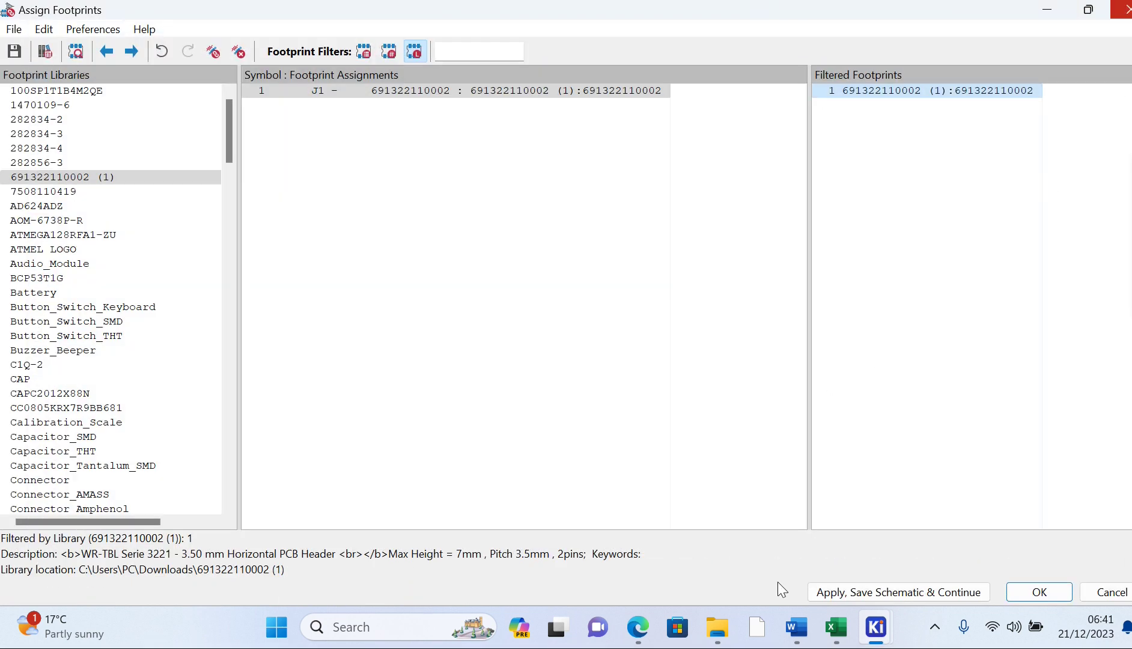
left_click(926, 593)
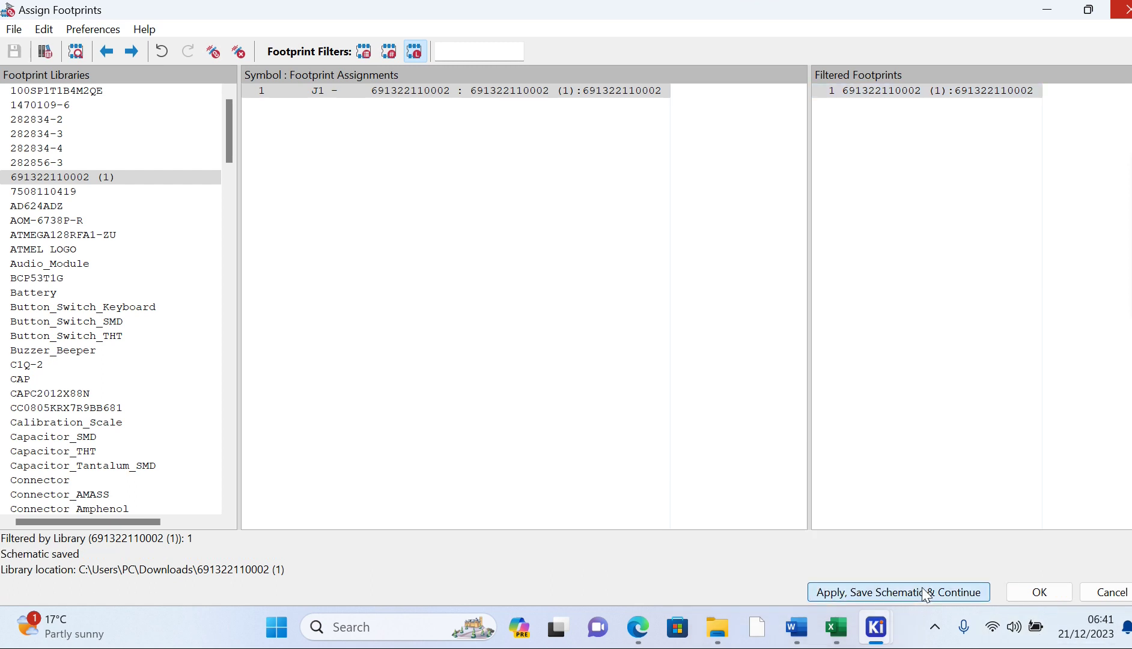
left_click(1051, 593)
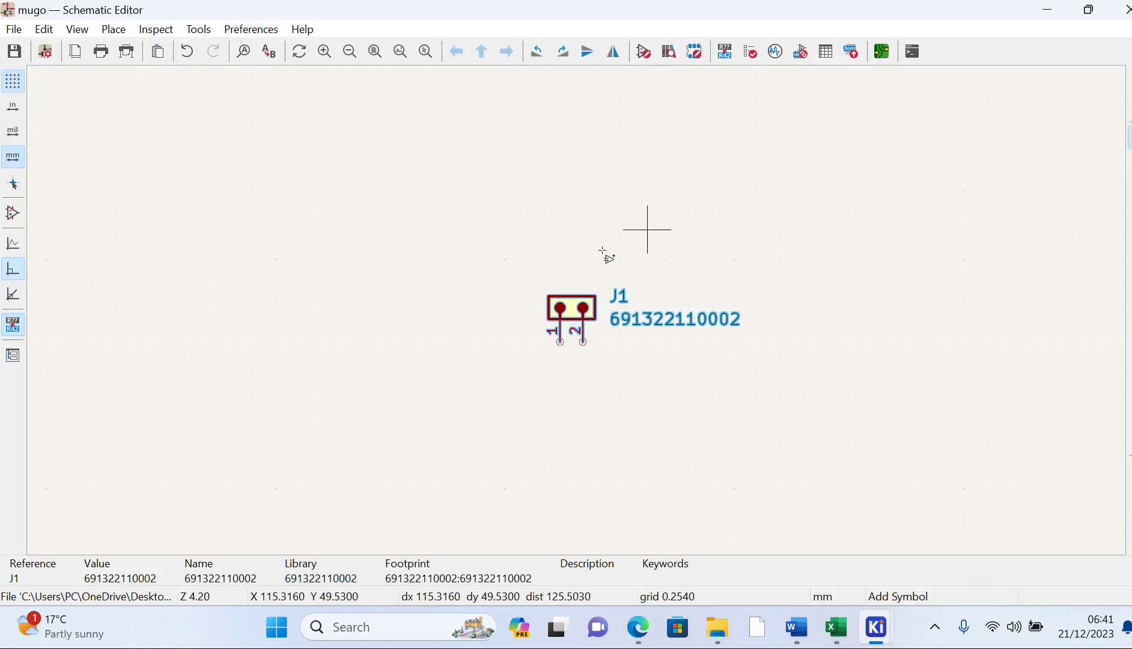
- Open the PCB editor and update the board from the schematic, replacing footprints with those specified in the schematic
left_click(881, 51)
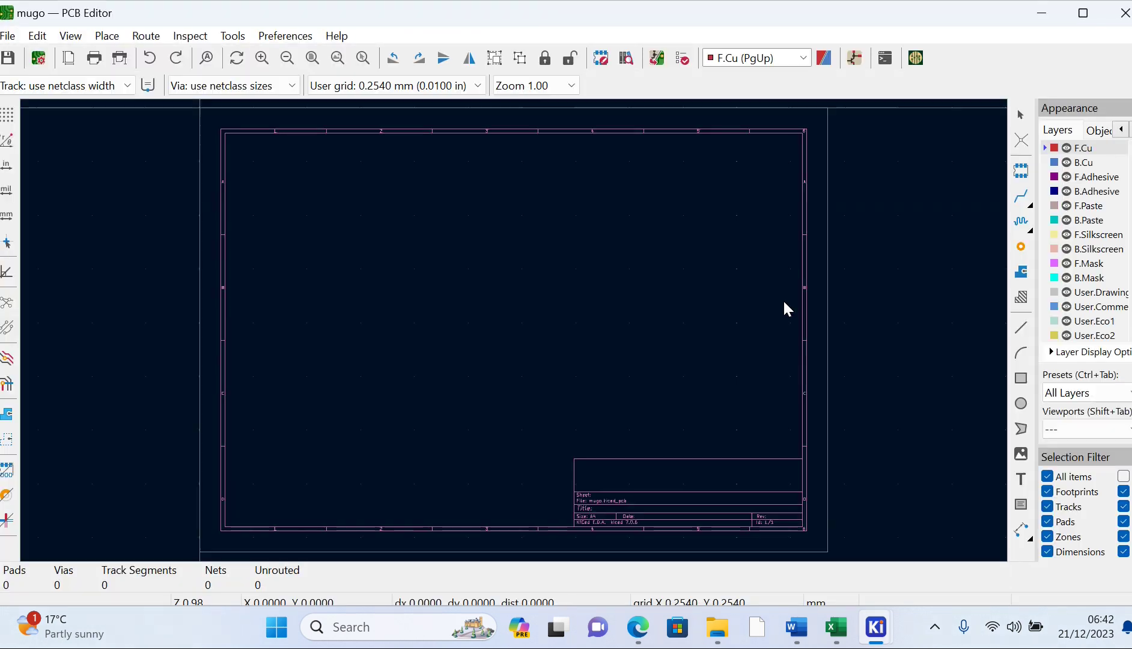
left_click(657, 59)
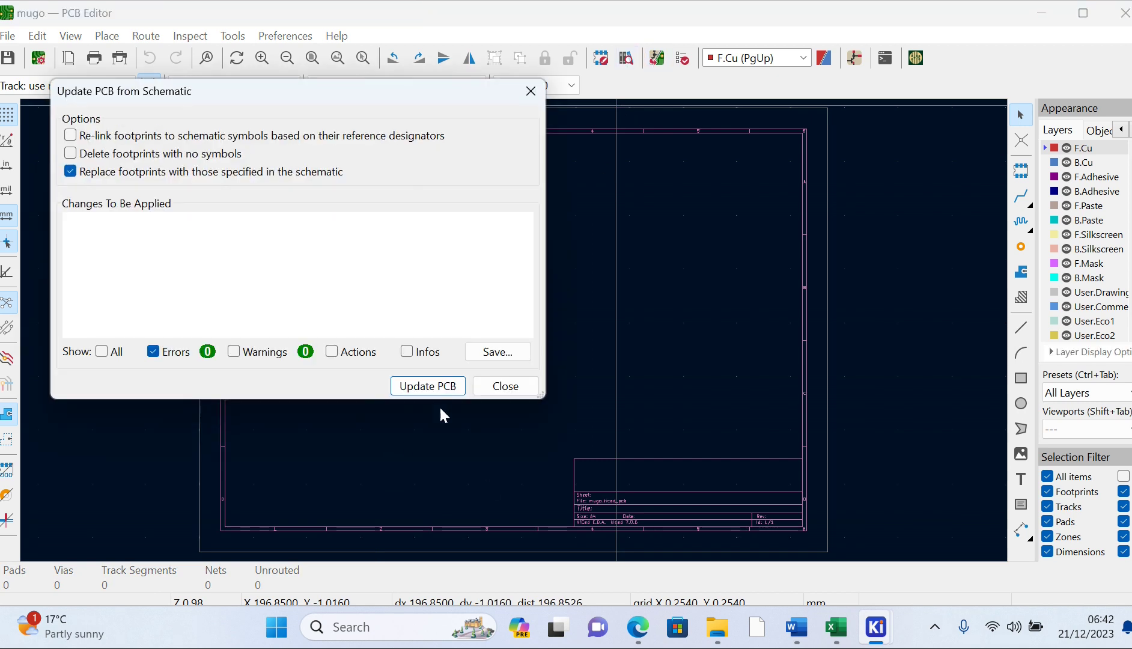
left_click(438, 388)
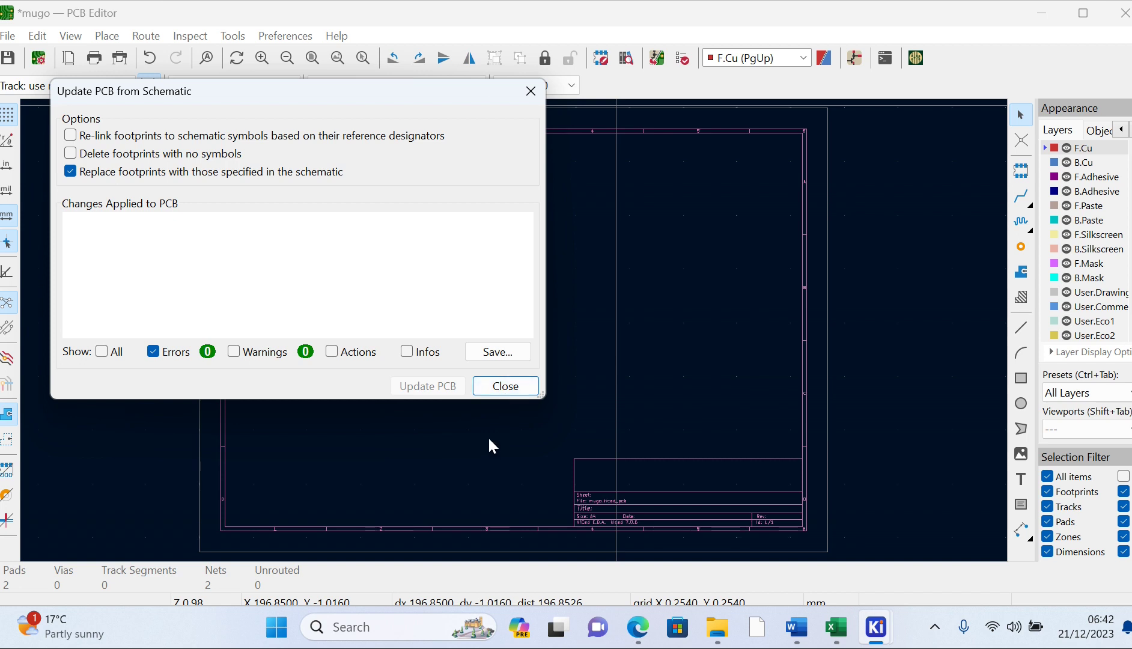
left_click(504, 385)
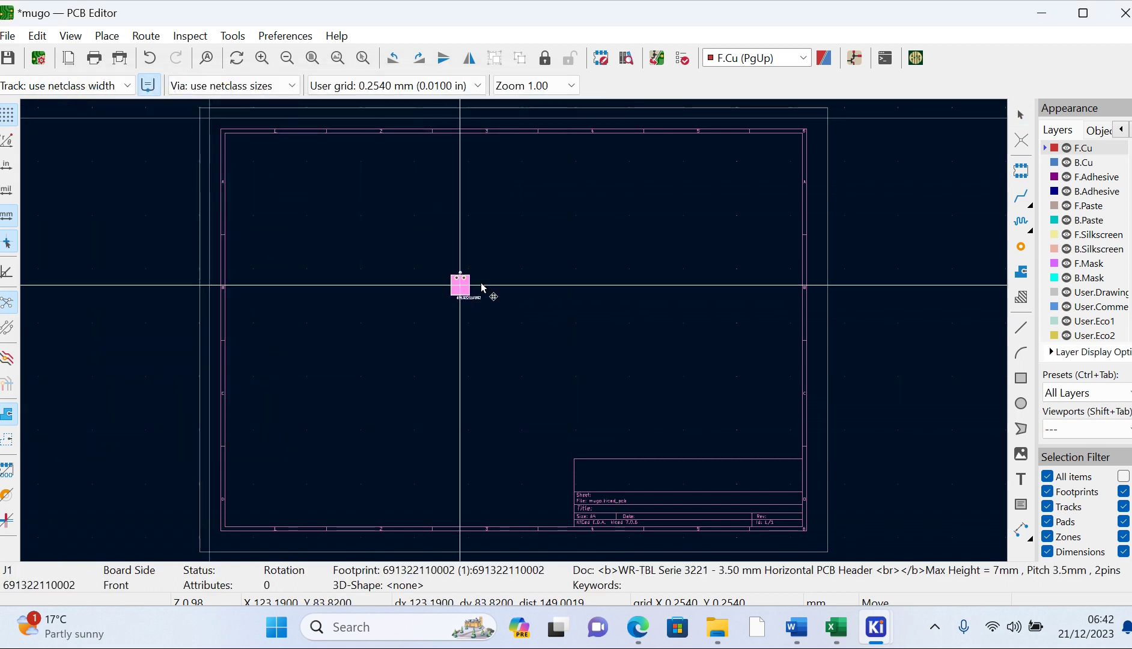
- Place J1's footprint in the upper middle of the board sheet, at about X 152 mm, Y 81 mm
left_click(522, 287)
scroll(520, 294, "up", 5)
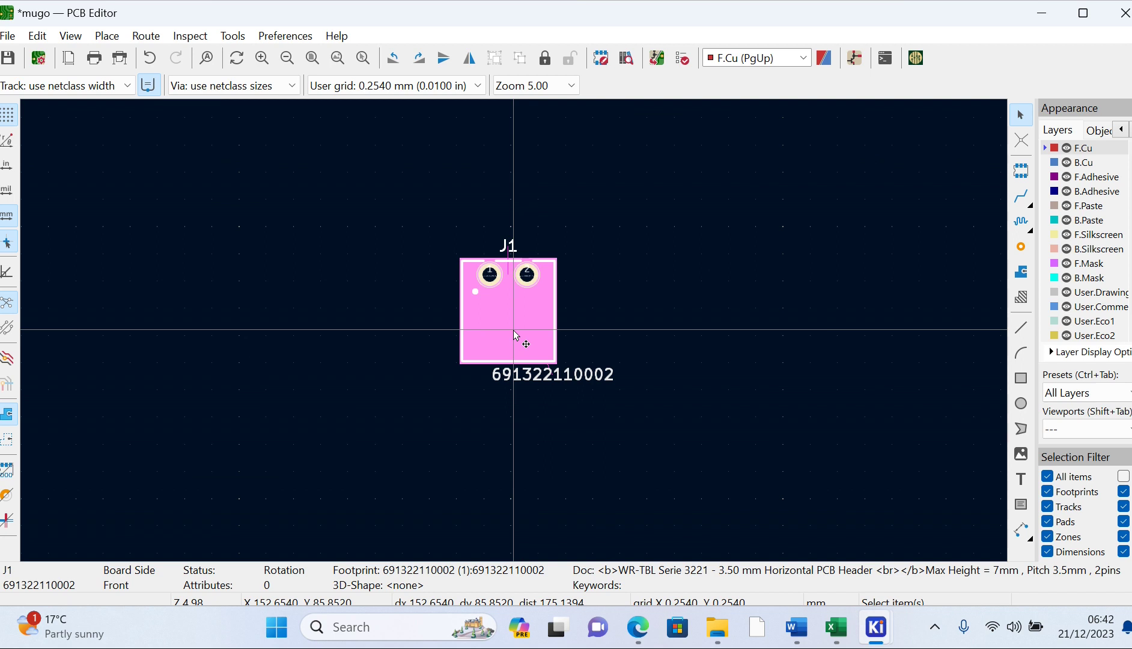
left_click(656, 326)
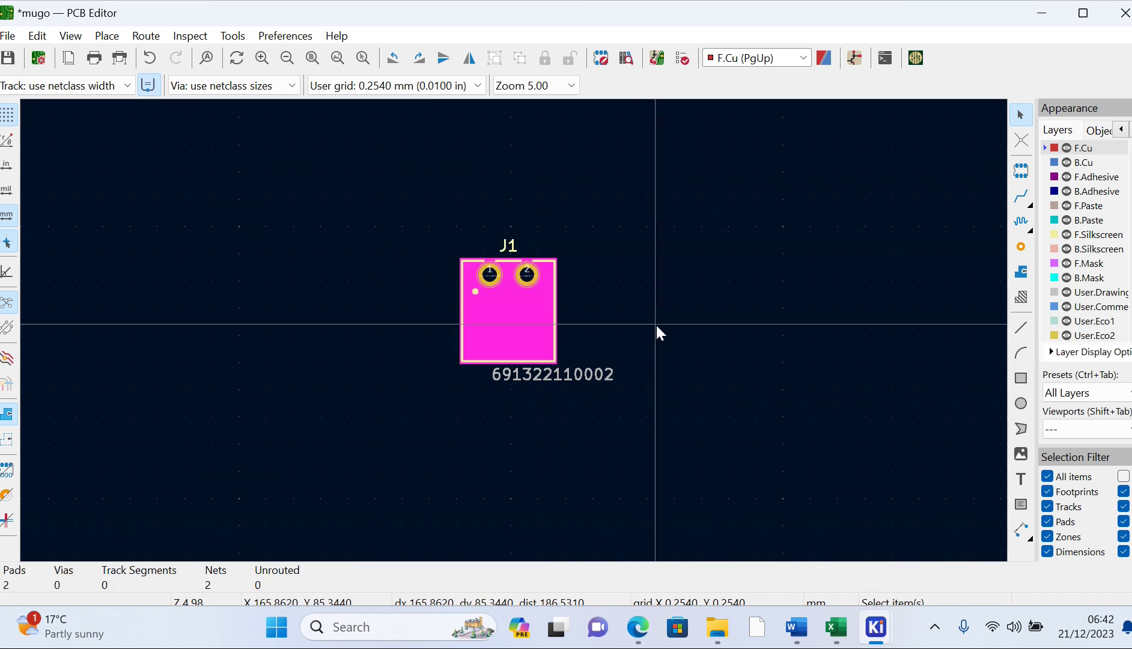
- Inspect J1 on the board in the 3D viewer with through-hole component models turned on, and close the viewer
left_click(70, 36)
left_click(125, 117)
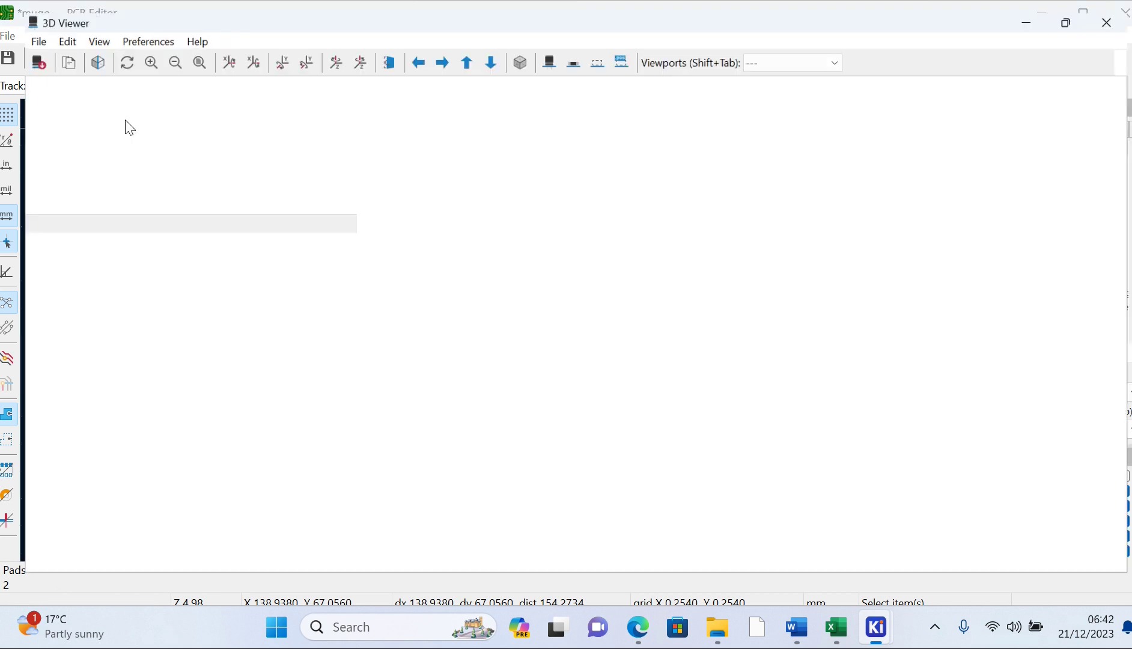
left_click_drag(539, 347, 578, 421)
left_click(549, 52)
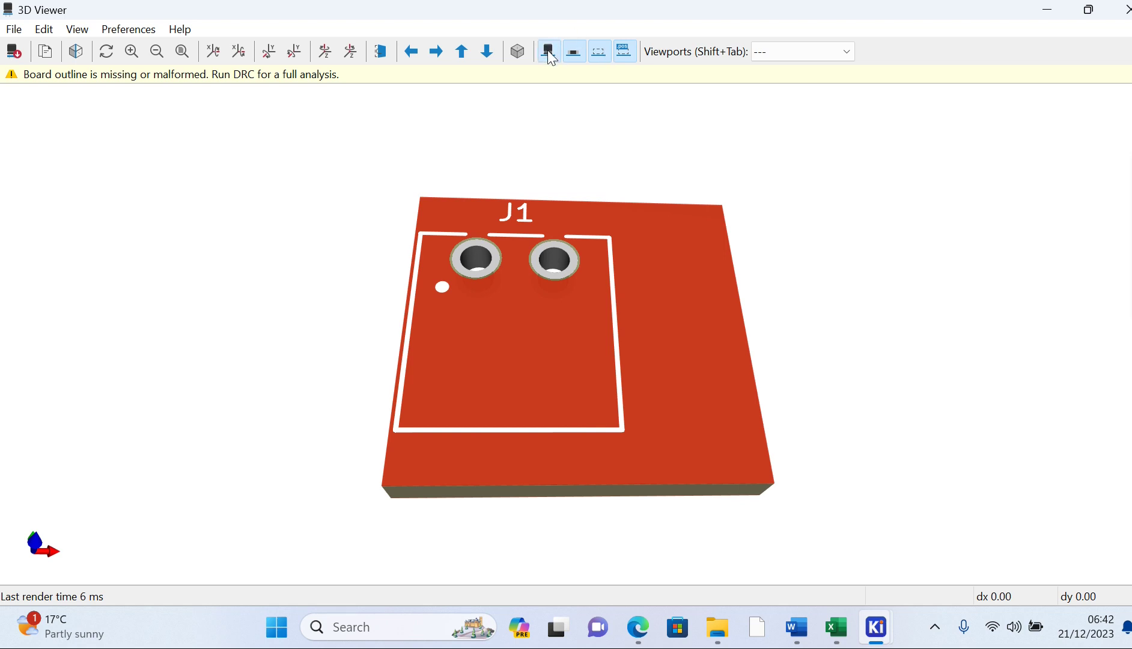
left_click_drag(531, 319, 524, 371)
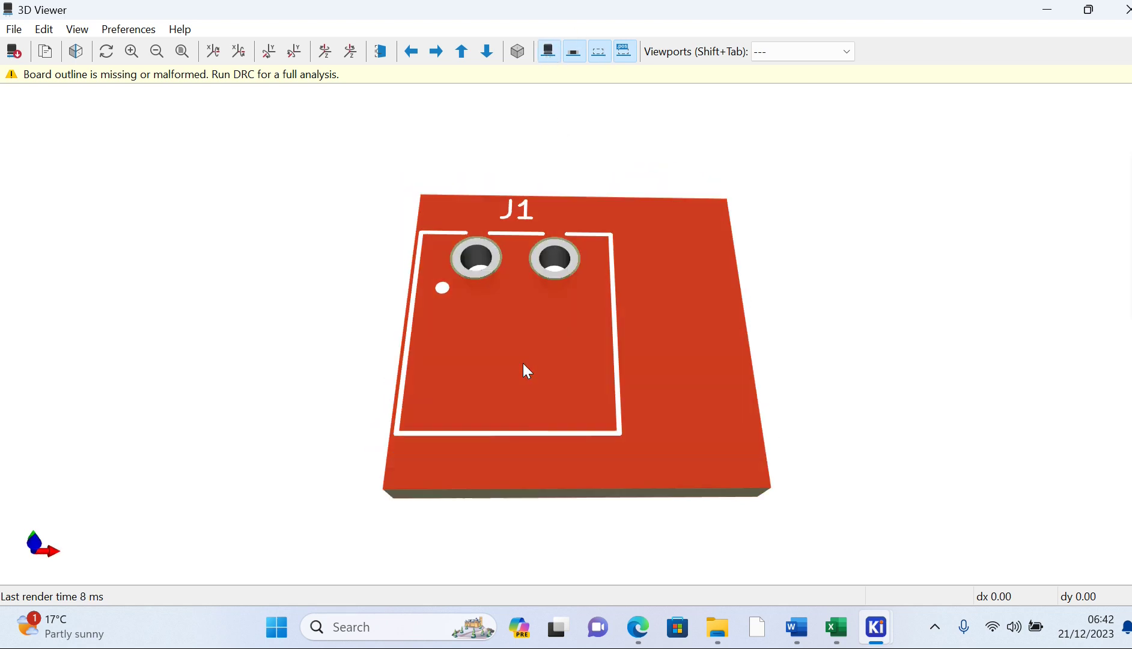
left_click(1128, 9)
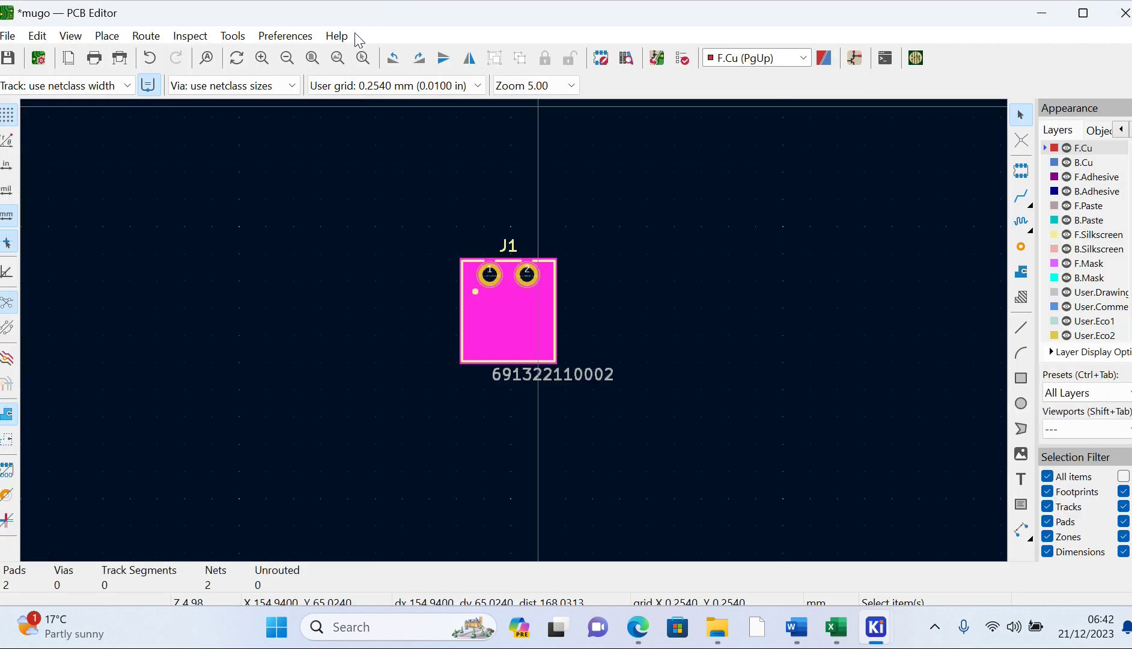
left_click(299, 41)
left_click(332, 76)
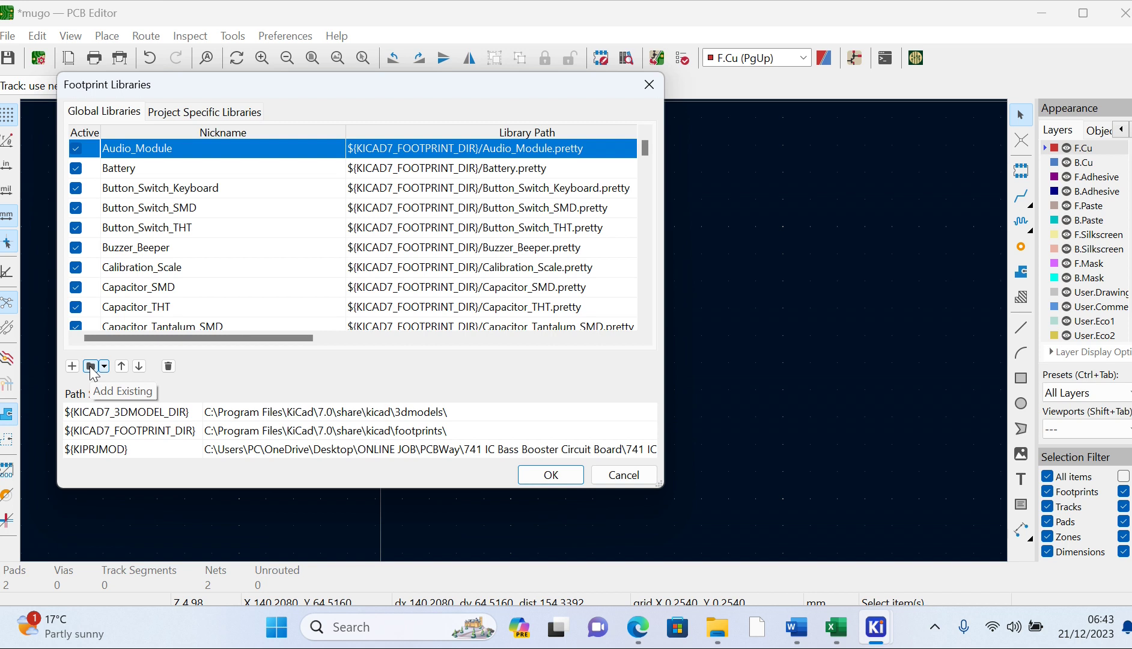
left_click(649, 85)
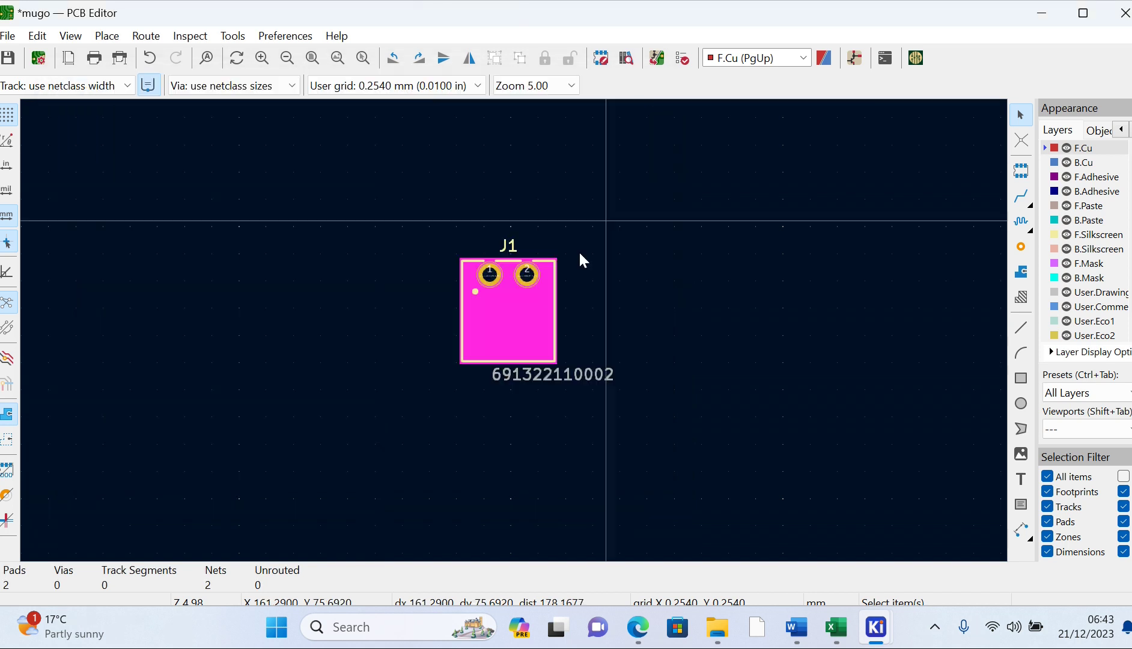
left_click(510, 312)
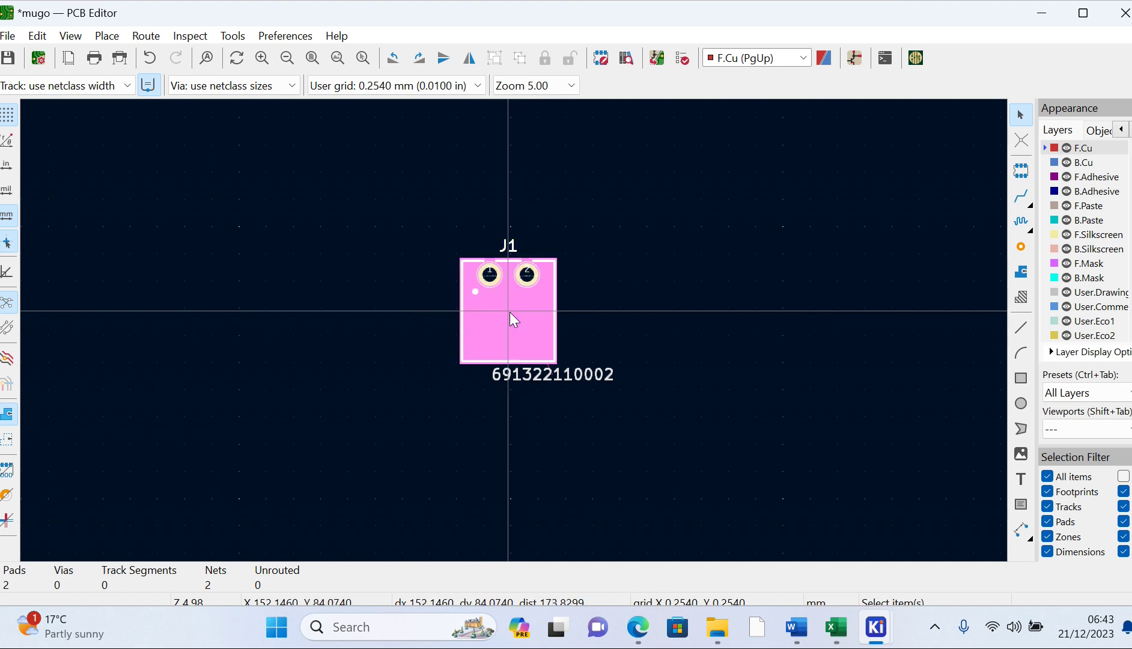
double_click(510, 313)
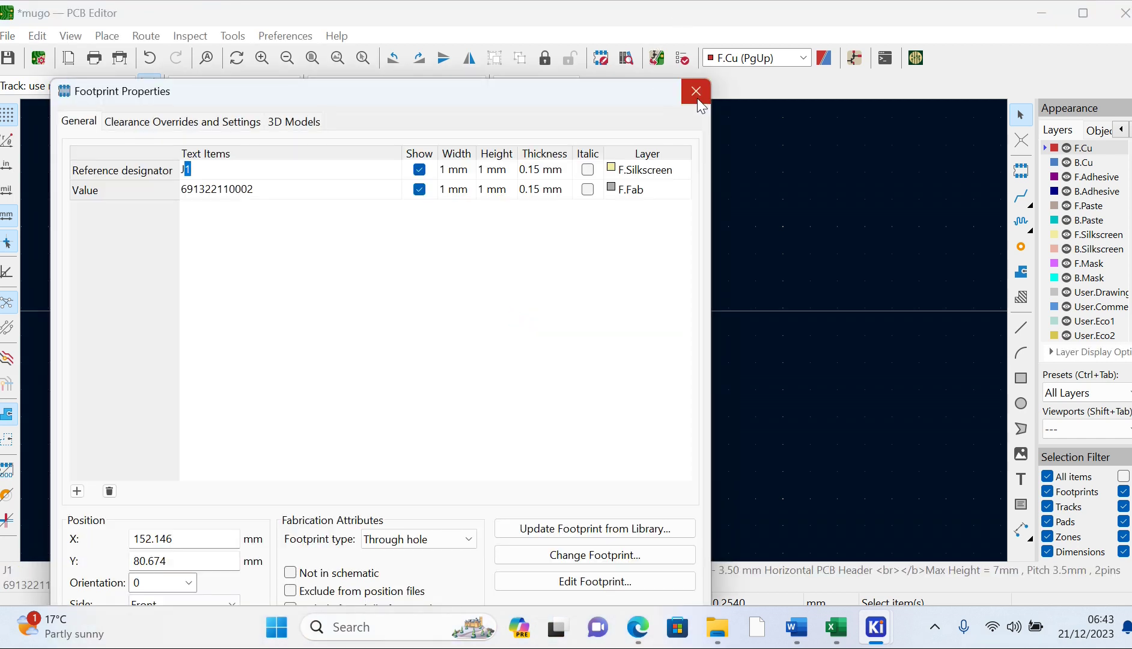
left_click(697, 92)
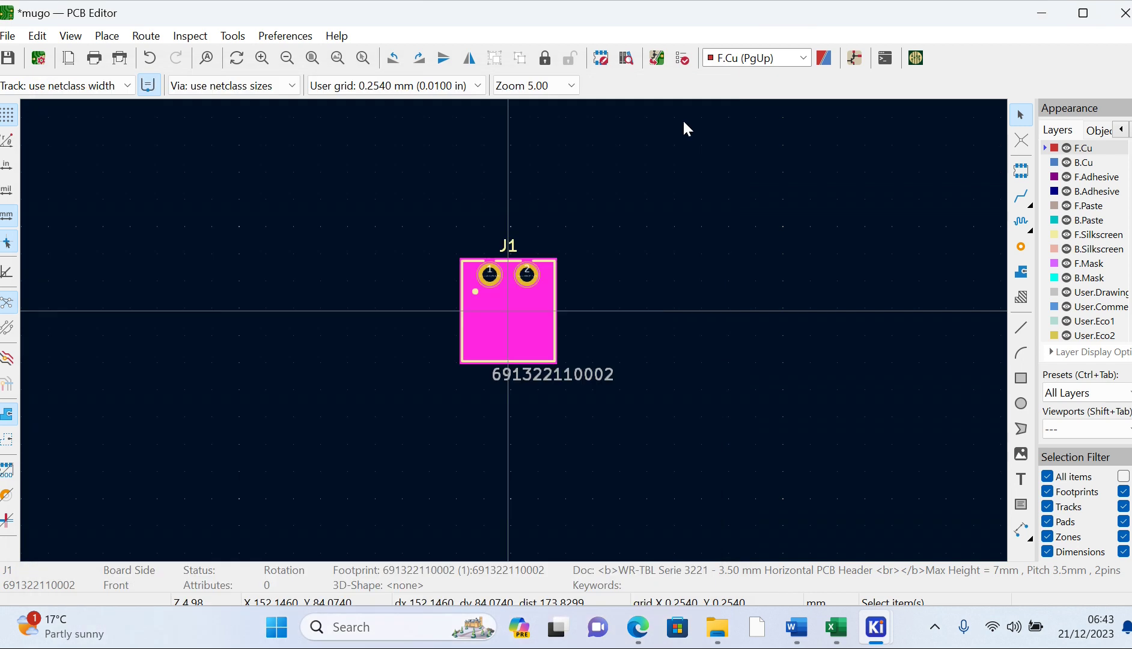
- Open J1's footprint properties at its 3D model settings and start choosing a model file
right_click(507, 320)
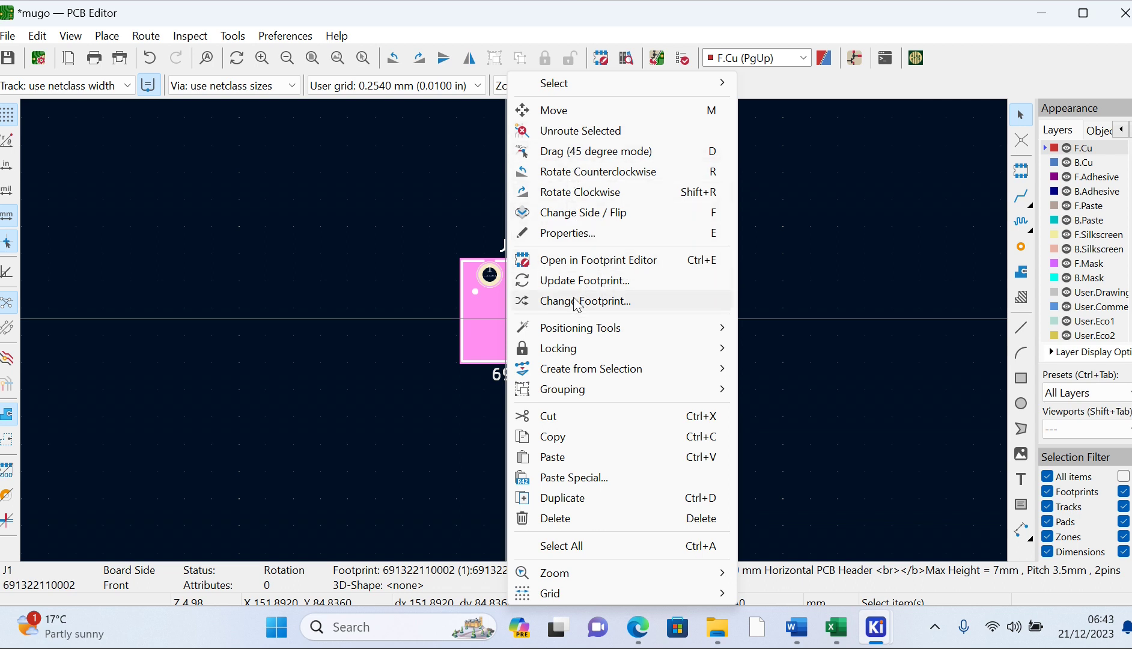
left_click(576, 240)
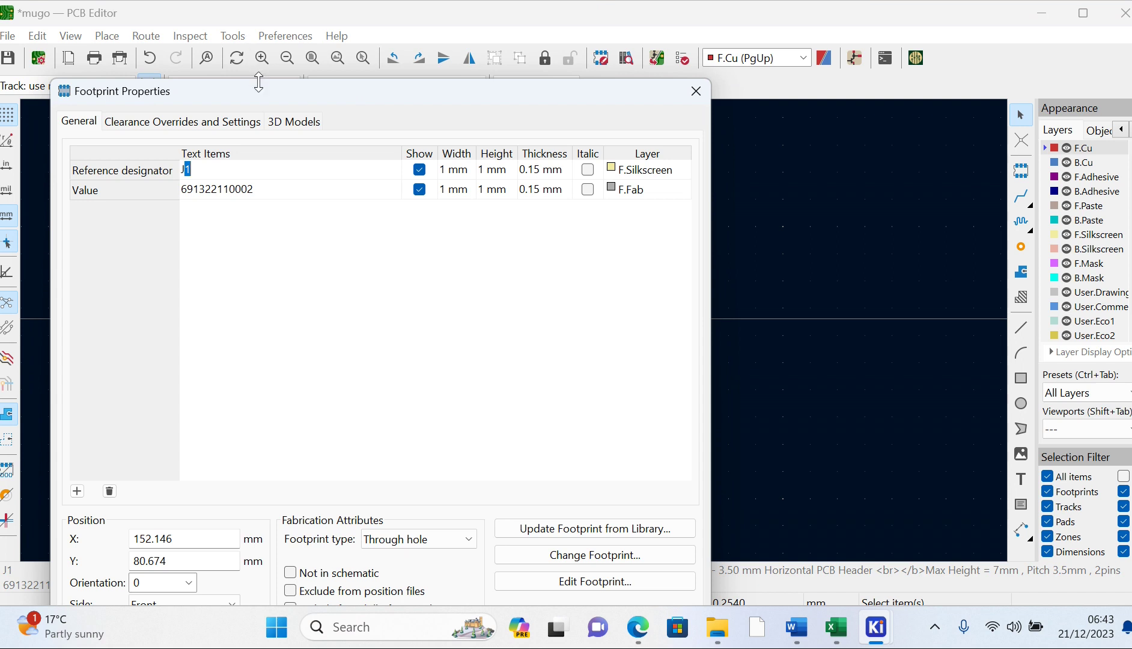
left_click(285, 125)
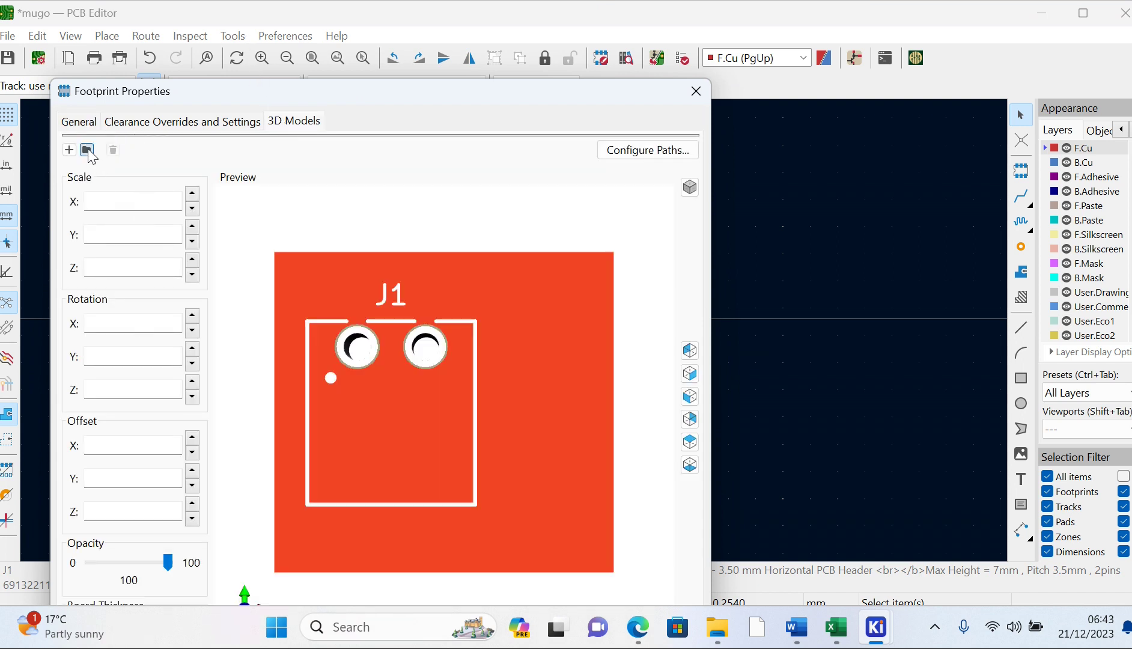
left_click(87, 150)
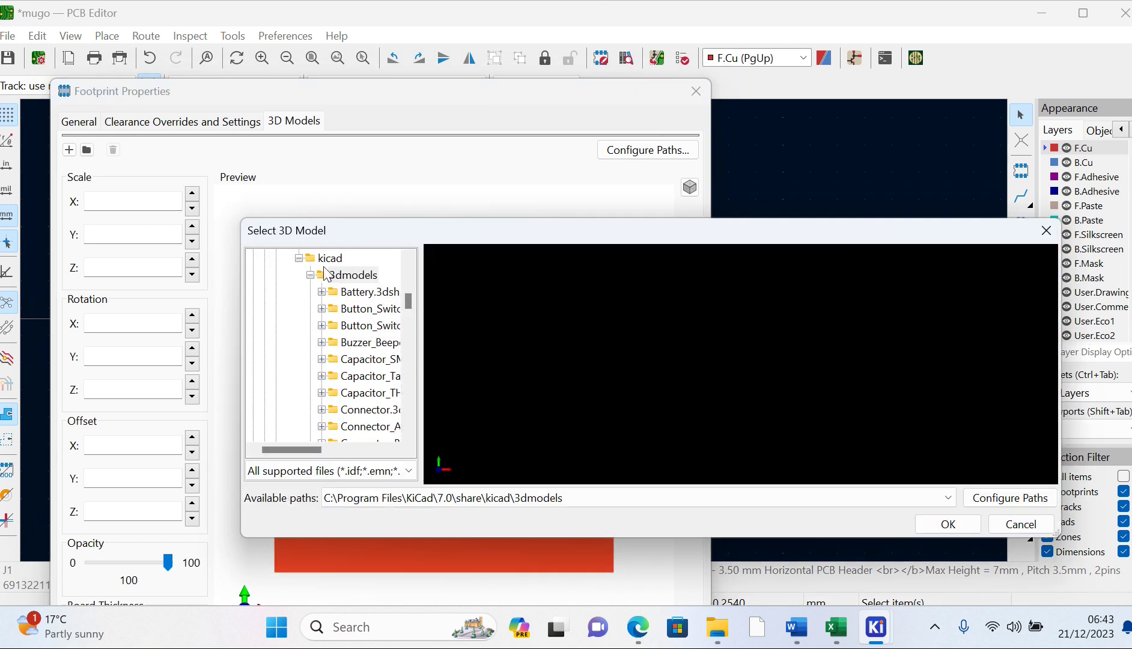
- Find 691322110002.stp in the KiCad program folder, preview it and add it as J1's 3D model
scroll(343, 286, "down", 4)
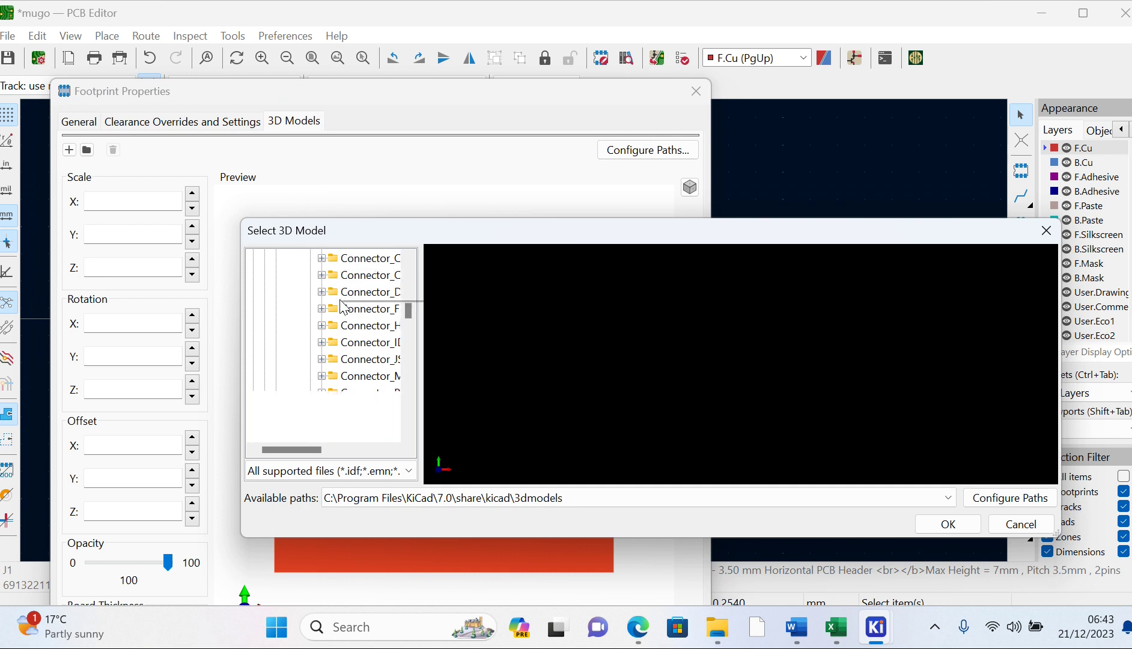
scroll(344, 304, "up", 3)
scroll(336, 318, "up", 4)
scroll(319, 341, "down", 1)
scroll(319, 341, "up", 1)
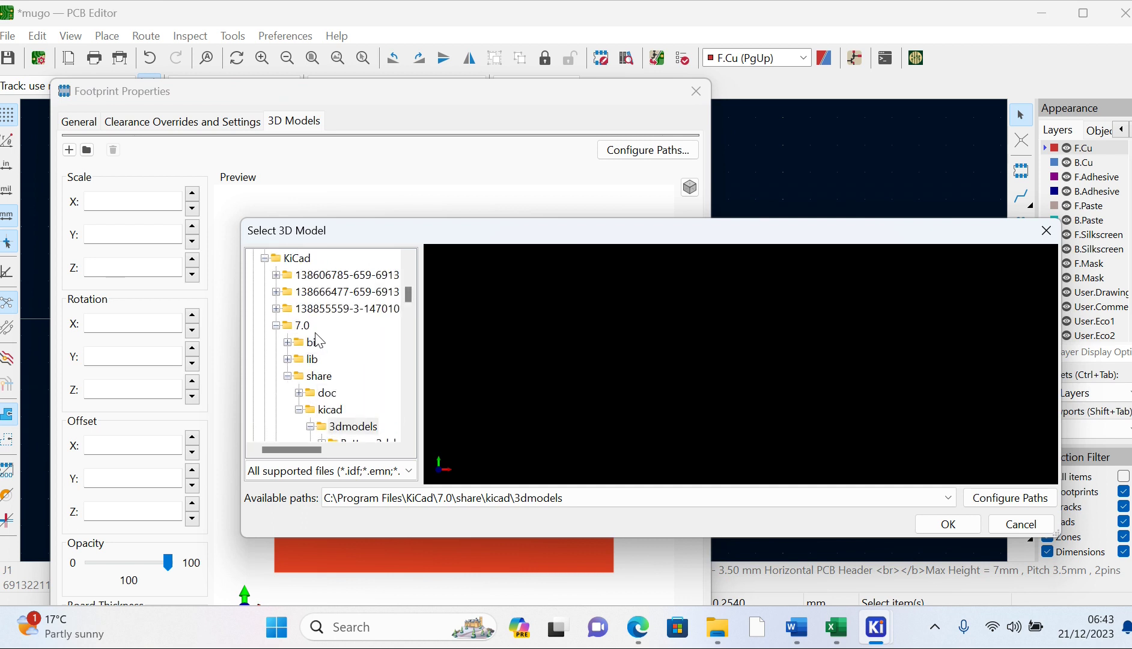
left_click(264, 258)
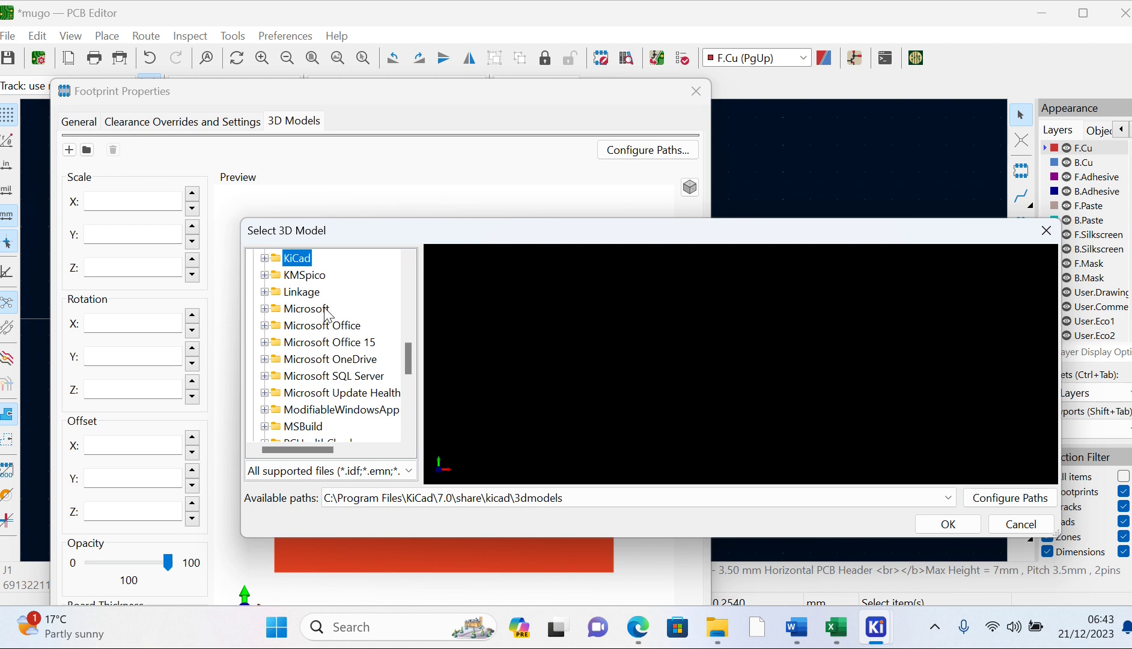
left_click(265, 259)
scroll(327, 367, "down", 1)
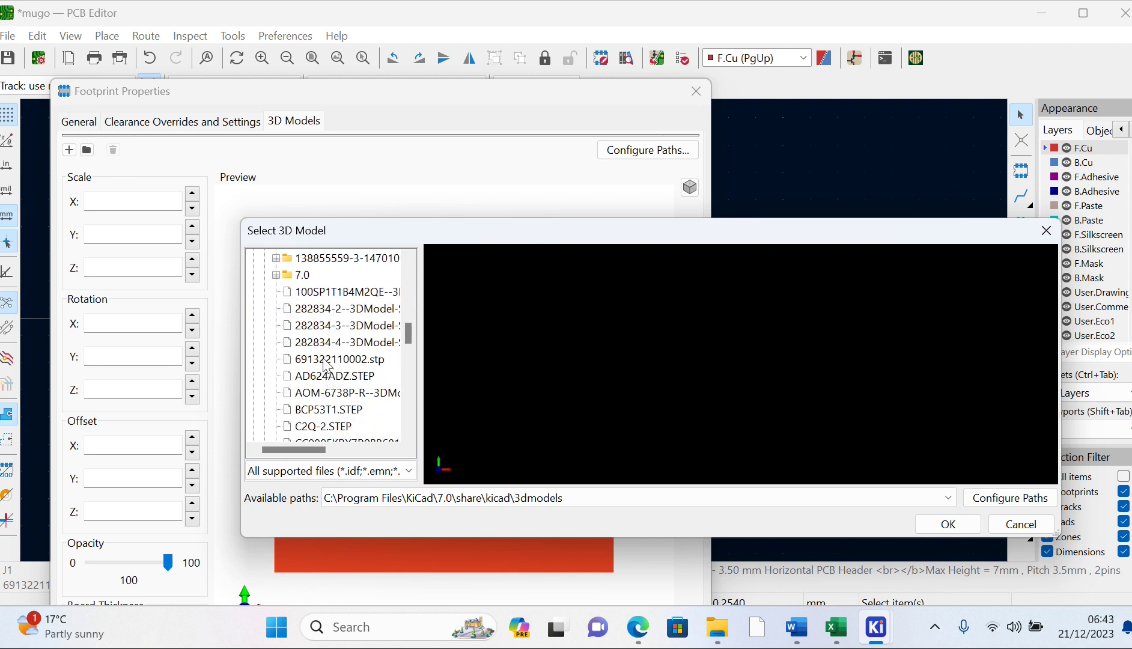
left_click(341, 361)
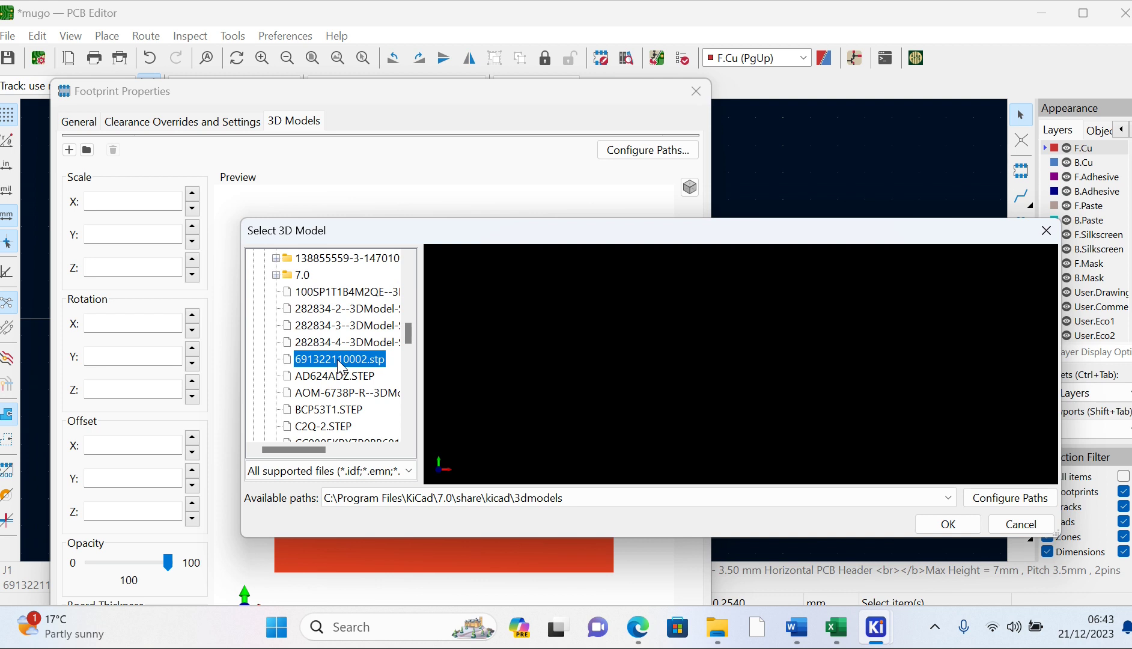
left_click_drag(797, 389, 714, 369)
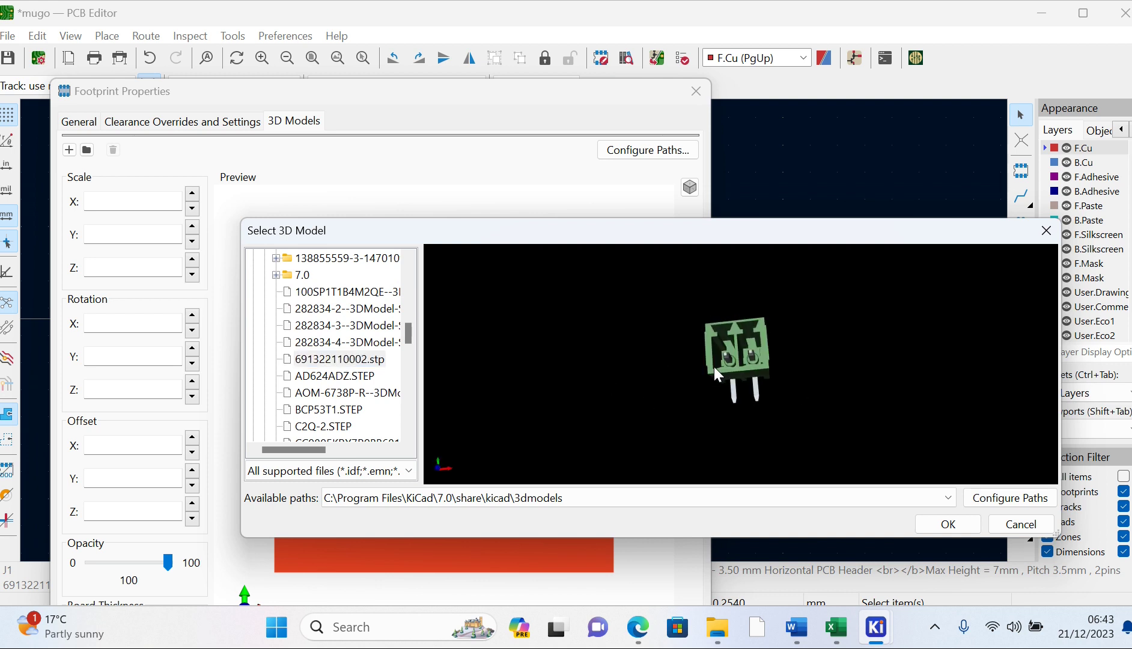
left_click(947, 524)
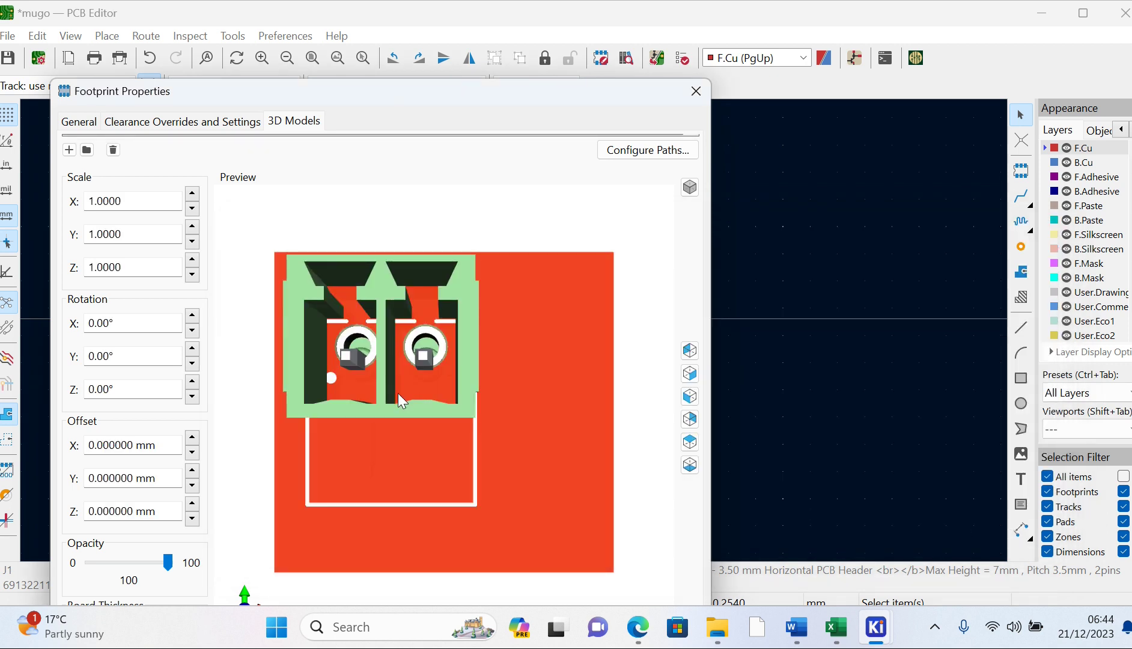
- Raise J1's 3D model above the board with a Z offset of 4.5 mm, keeping the X scale at 1
left_click_drag(397, 397, 418, 420)
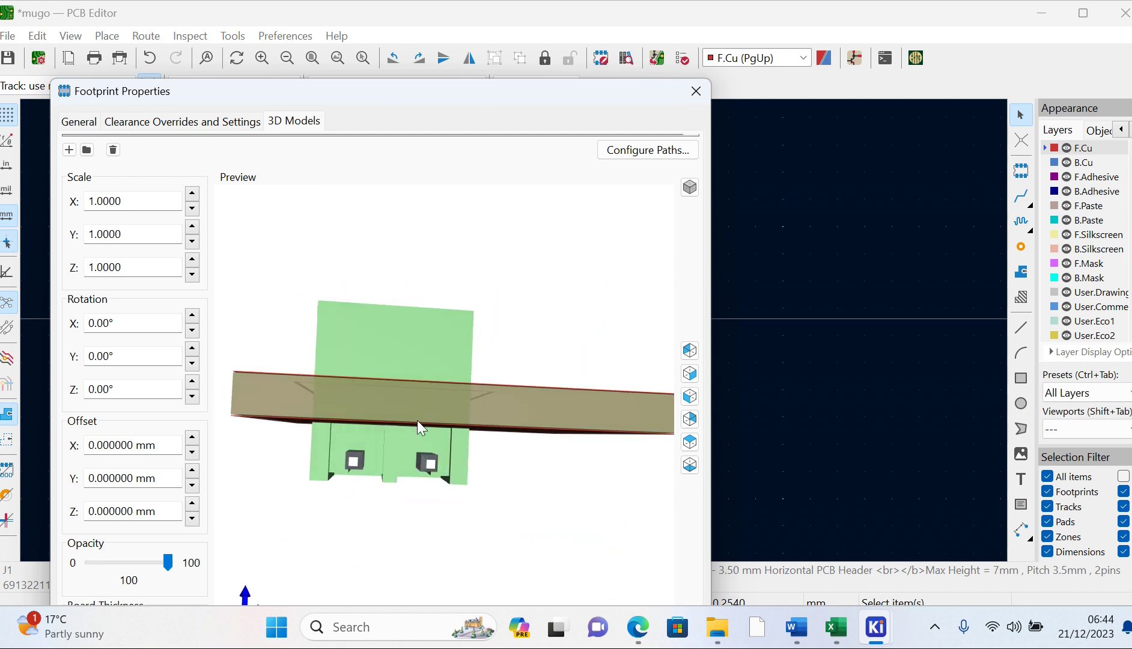
left_click(192, 194)
left_click(191, 209)
left_click(192, 505)
left_click(192, 505)
left_click(192, 505)
left_click(193, 506)
left_click(192, 505)
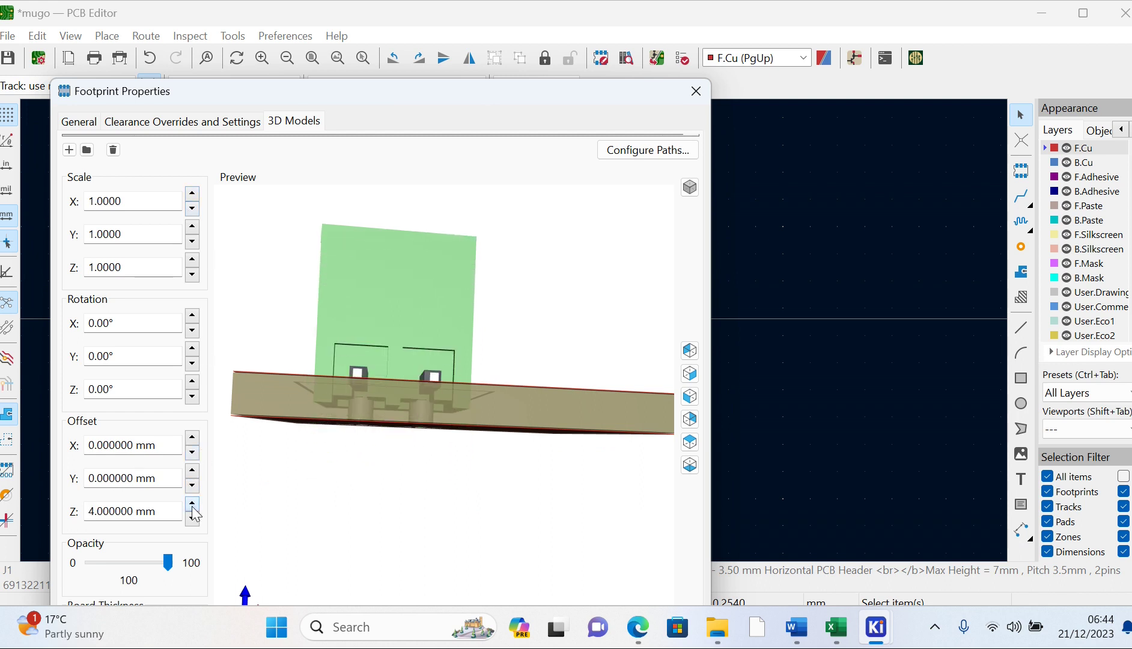
left_click(193, 505)
- Rotate J1's 3D model to -90° about X and set its Y offset to -3.5 mm
left_click_drag(386, 427, 360, 434)
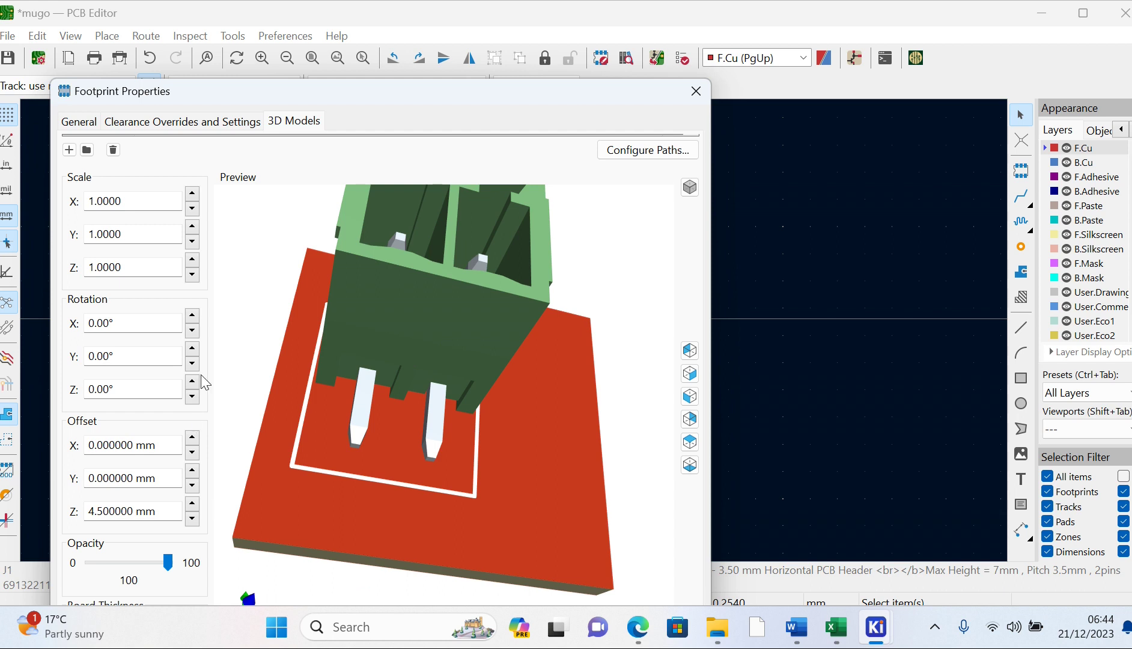
left_click_drag(457, 453, 402, 506)
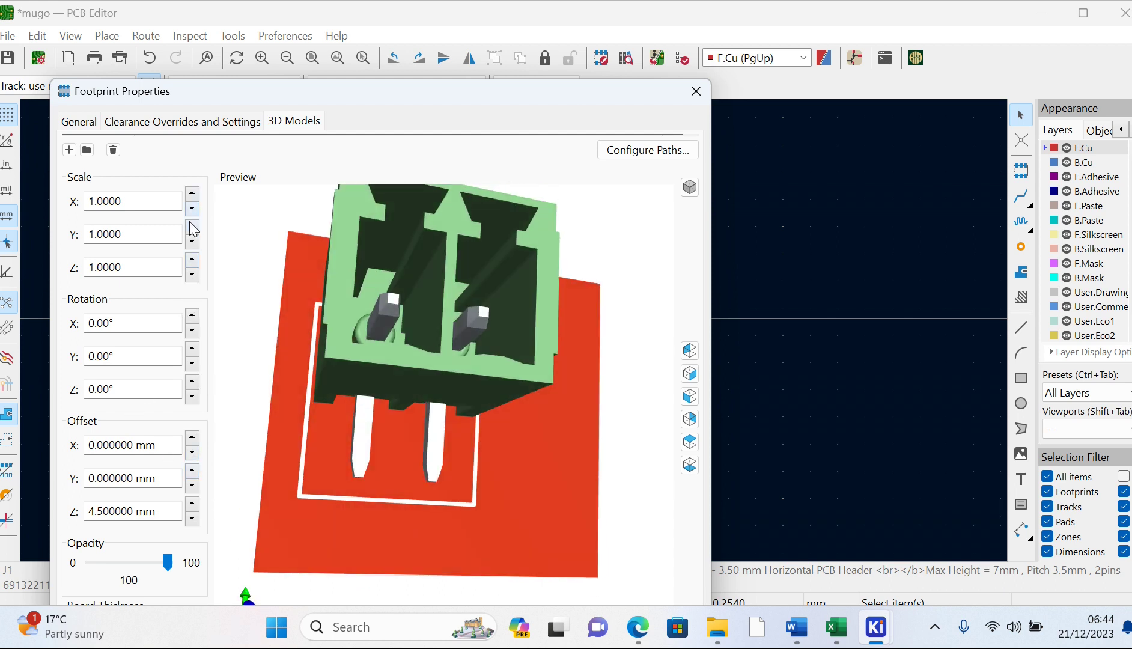
left_click(192, 331)
left_click_drag(381, 437, 400, 399)
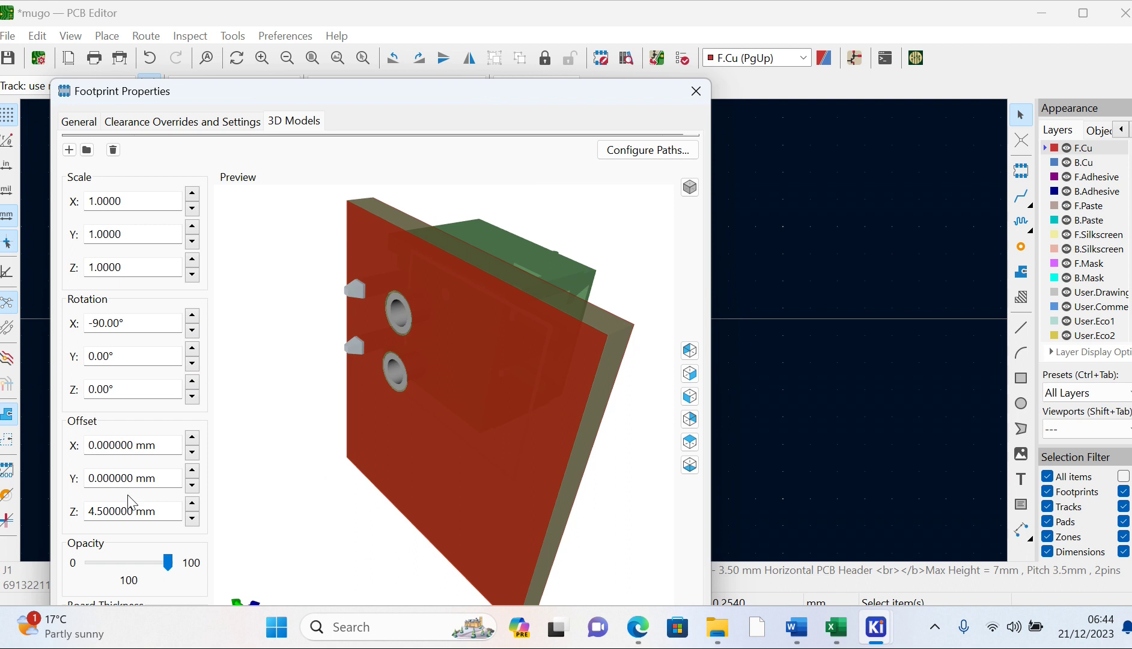
left_click(192, 486)
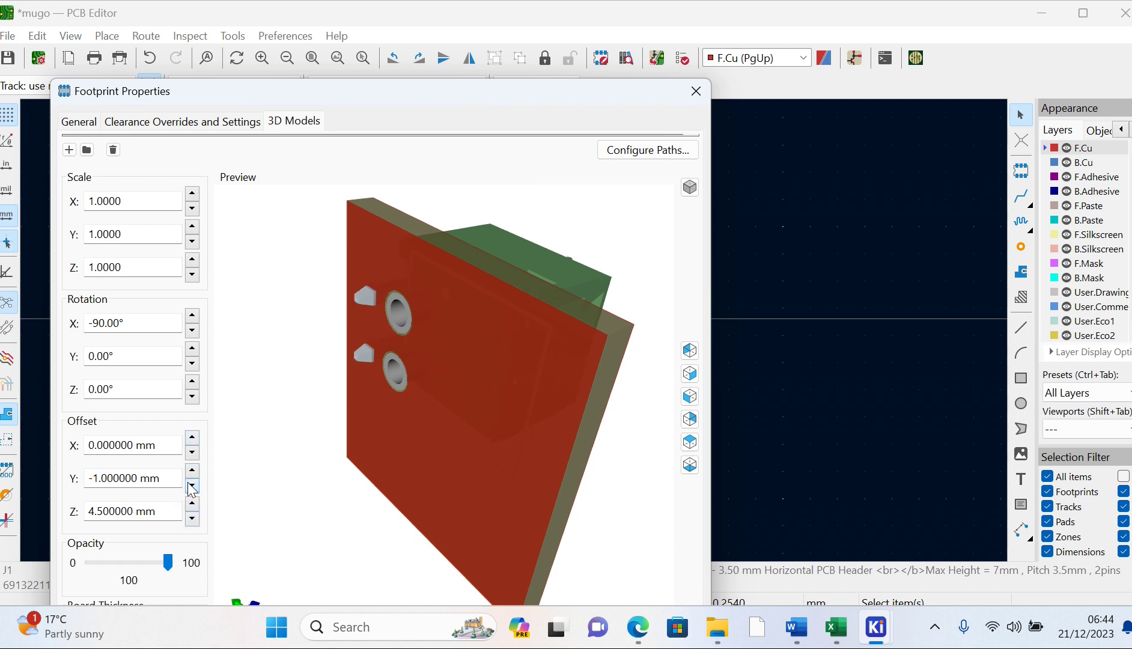
mouse_move(400, 459)
left_mouse_down()
mouse_move(625, 395)
mouse_move(461, 431)
mouse_move(419, 458)
left_mouse_up()
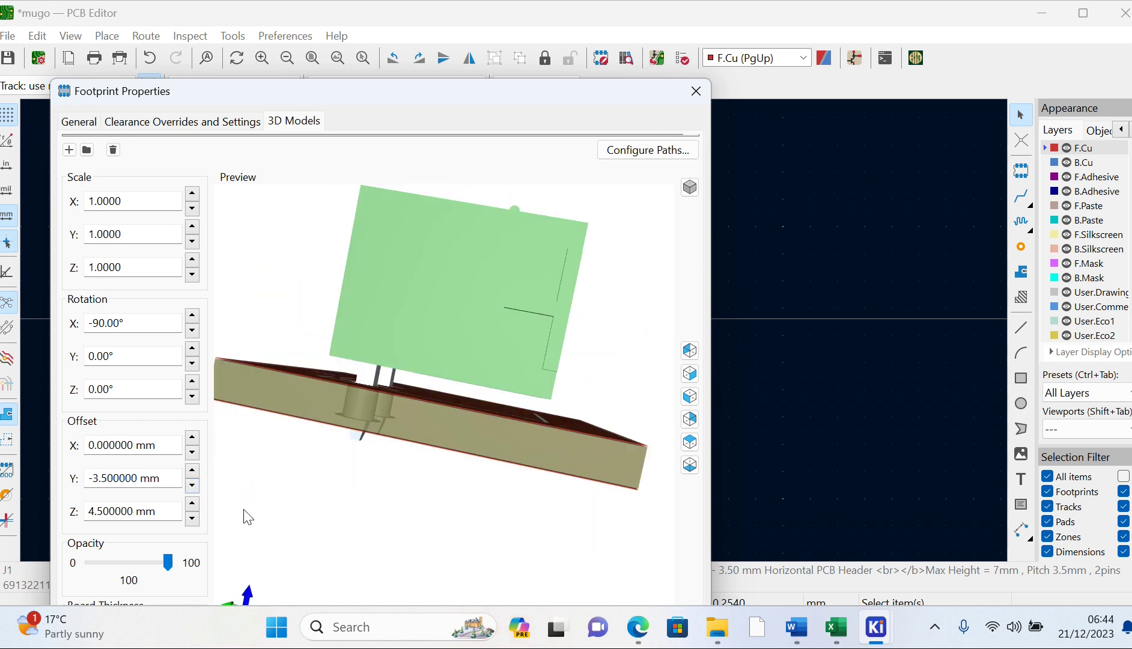
- Set the Z offset of J1's 3D model to 3.5 mm, check its seating on the board and close the footprint properties
left_click(193, 505)
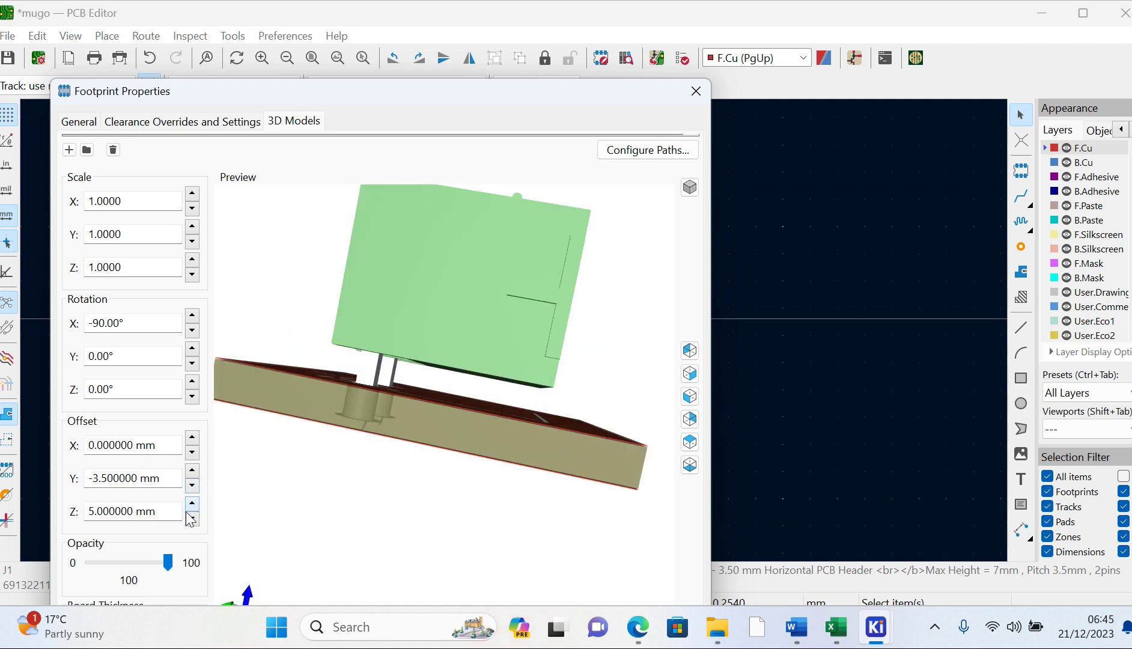
left_click(192, 519)
left_click(192, 518)
left_click(192, 518)
left_click_drag(455, 458, 530, 579)
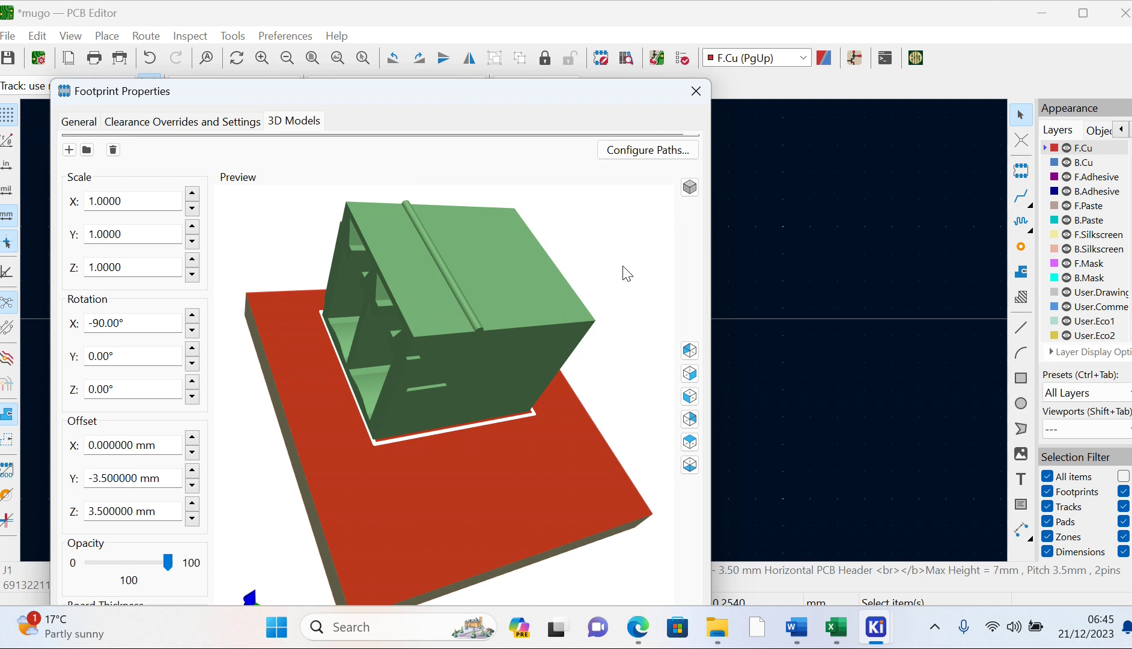
key("Escape")
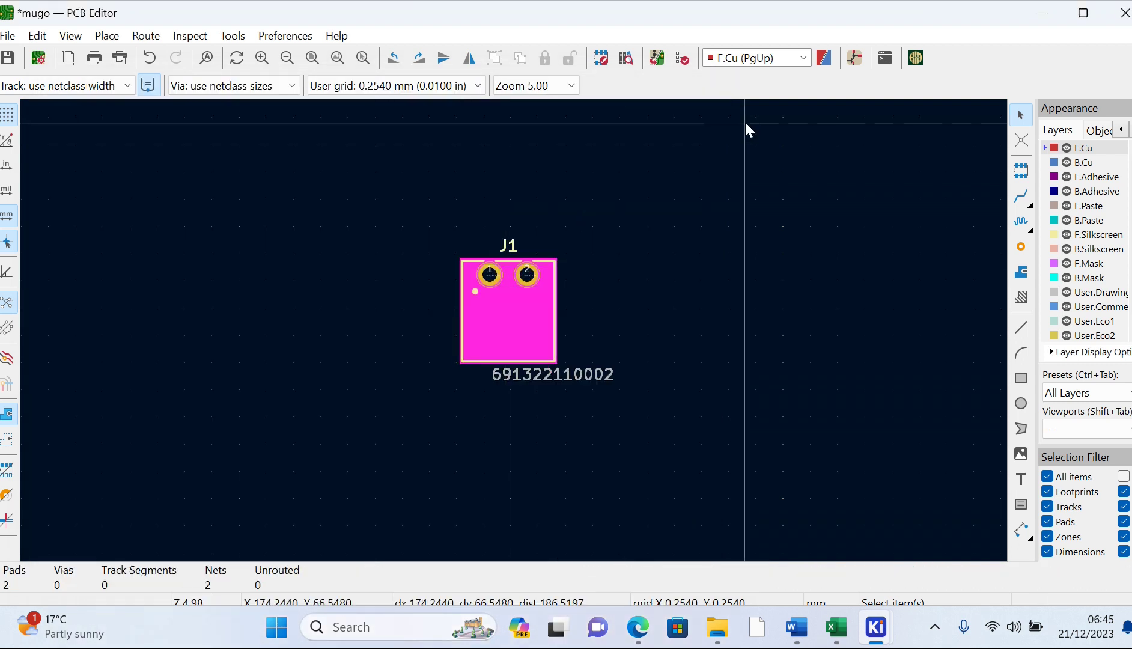
- Open the board in the 3D viewer and inspect the terminal block model on J1 from several angles
left_click(71, 36)
left_click(112, 118)
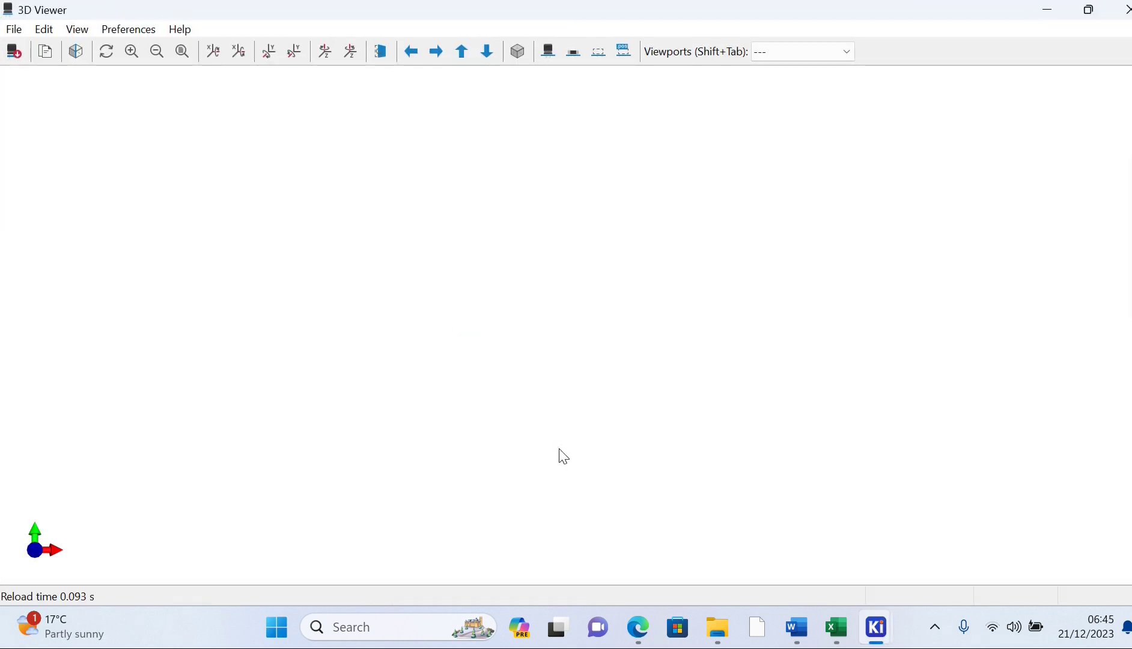
mouse_move(581, 394)
left_mouse_down()
mouse_move(518, 539)
mouse_move(536, 500)
mouse_move(787, 490)
mouse_move(669, 501)
mouse_move(720, 437)
mouse_move(478, 437)
mouse_move(548, 442)
mouse_move(378, 322)
mouse_move(478, 336)
mouse_move(518, 370)
mouse_move(657, 387)
mouse_move(688, 442)
mouse_move(464, 443)
mouse_move(723, 427)
mouse_move(662, 363)
mouse_move(679, 414)
mouse_move(676, 356)
mouse_move(600, 422)
mouse_move(597, 345)
mouse_move(521, 360)
mouse_move(504, 442)
mouse_move(650, 418)
mouse_move(443, 405)
mouse_move(529, 437)
mouse_move(639, 369)
mouse_move(555, 387)
mouse_move(523, 491)
mouse_move(529, 428)
mouse_move(543, 445)
mouse_move(456, 443)
mouse_move(561, 472)
mouse_move(533, 475)
mouse_move(508, 390)
left_mouse_up()
left_click_drag(594, 405, 383, 356)
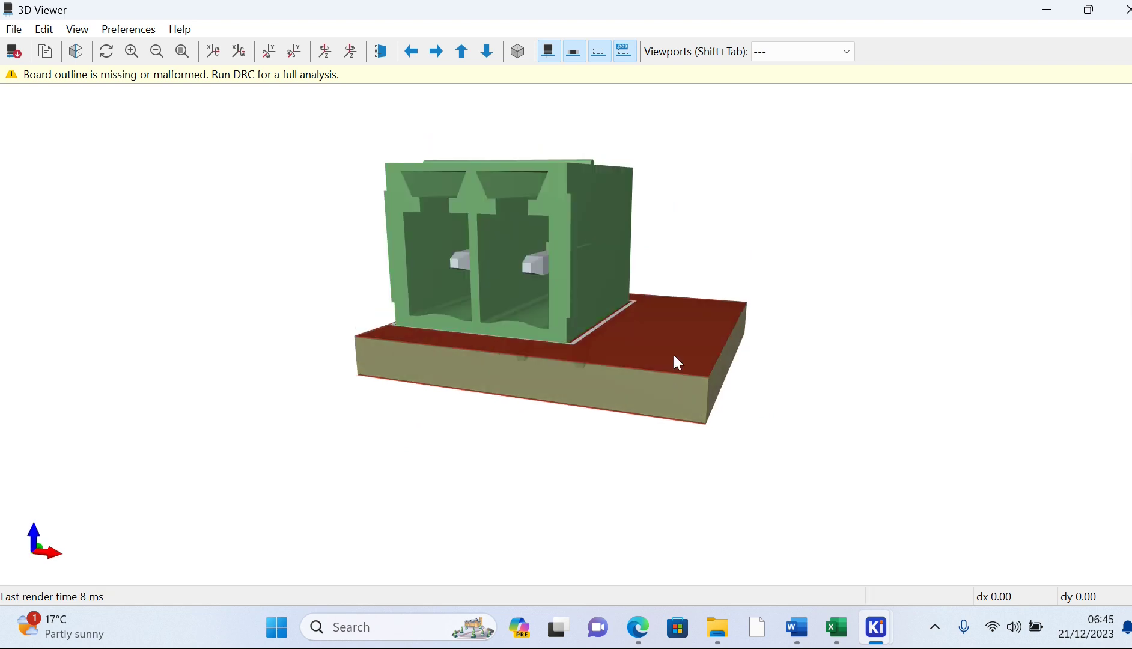
left_click_drag(538, 356, 637, 347)
left_click_drag(557, 377, 630, 403)
left_click_drag(533, 430, 621, 441)
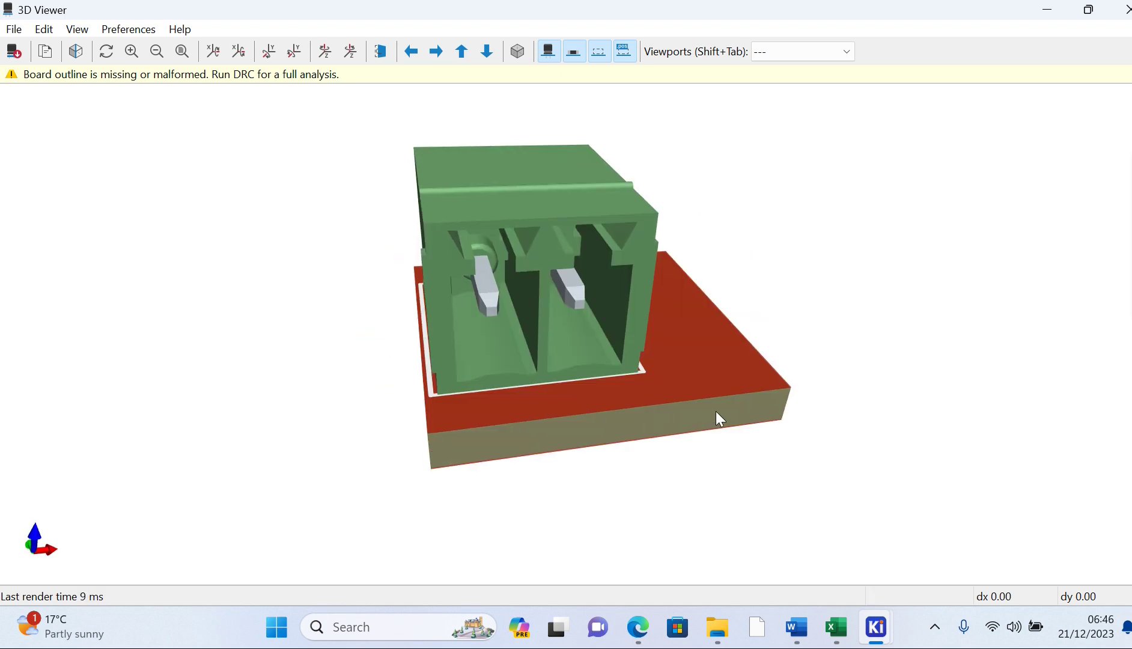